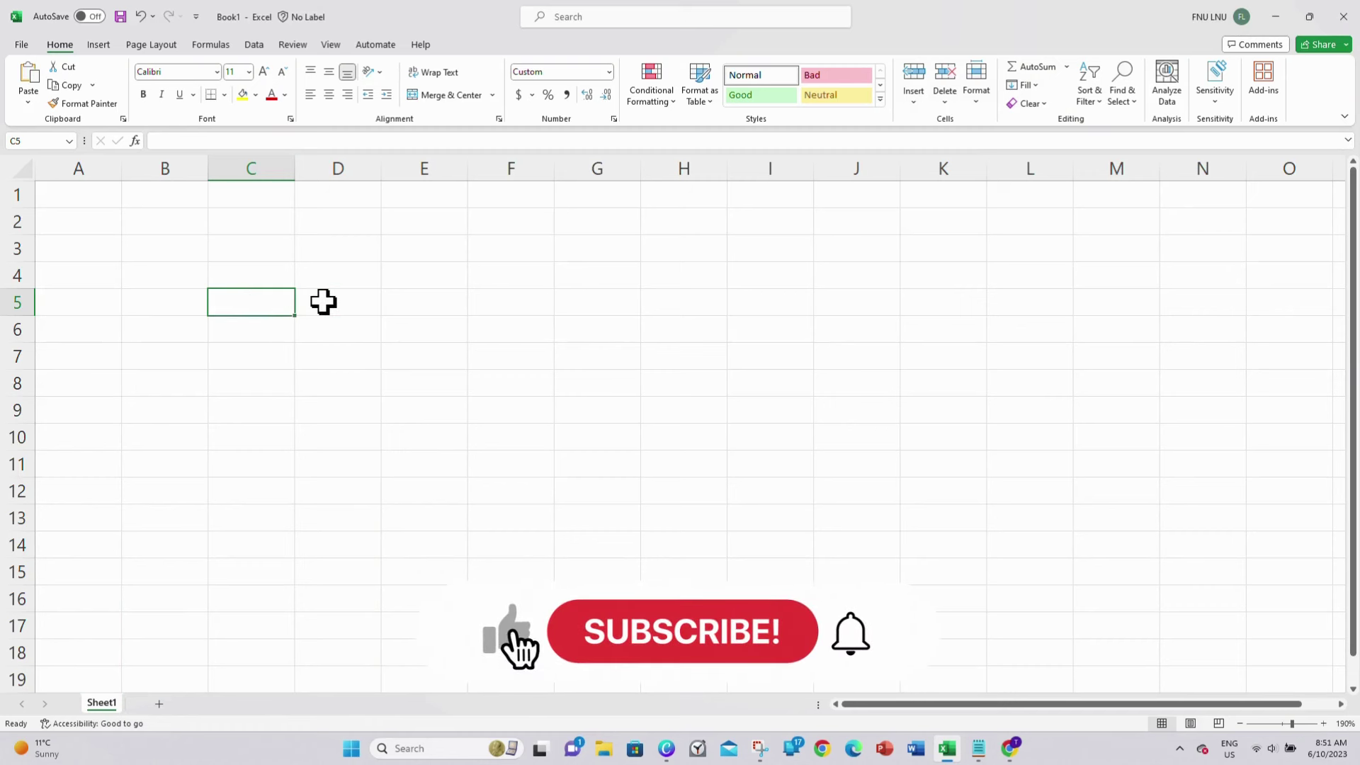
# - Fill C5:C18 with half-hour times from 8:30 AM to 3:00 PM
pyautogui.write('8:30')
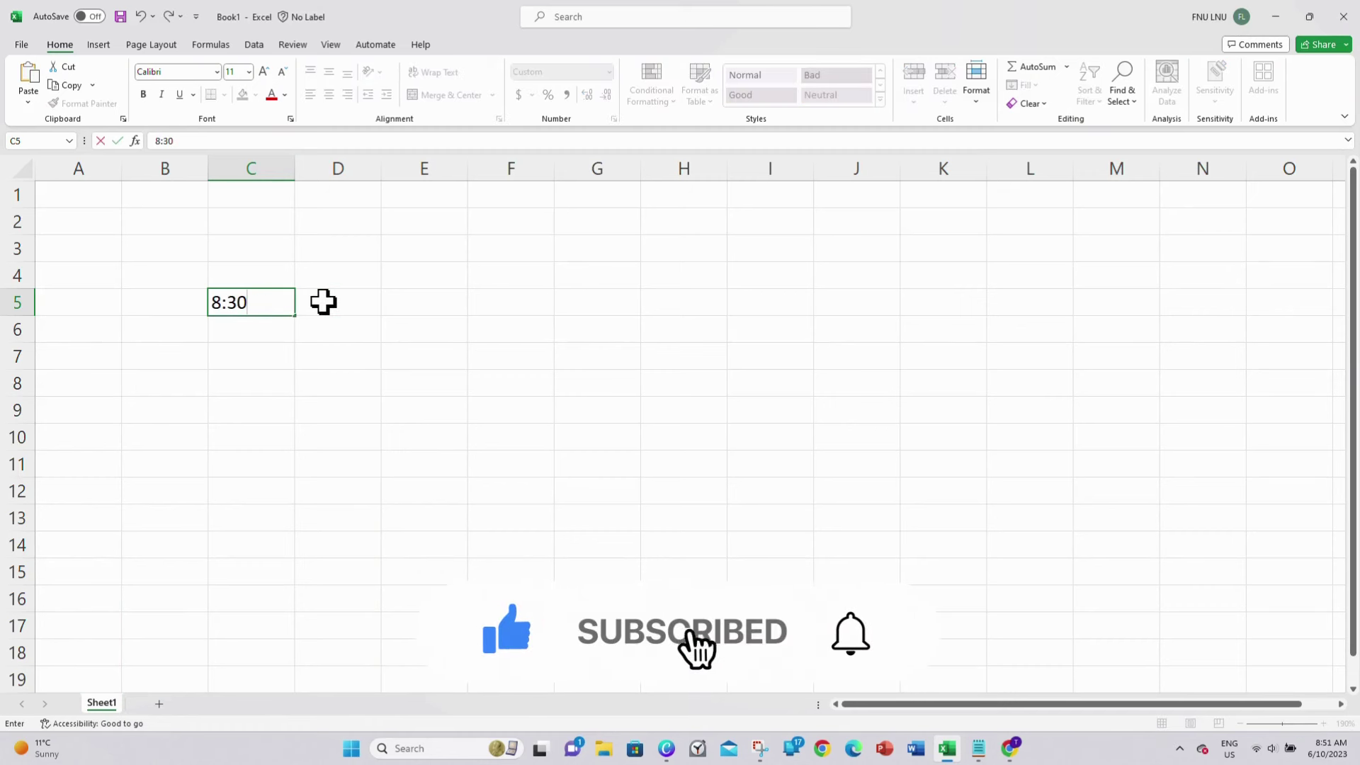
pyautogui.write(' am')
pyautogui.press('Return')
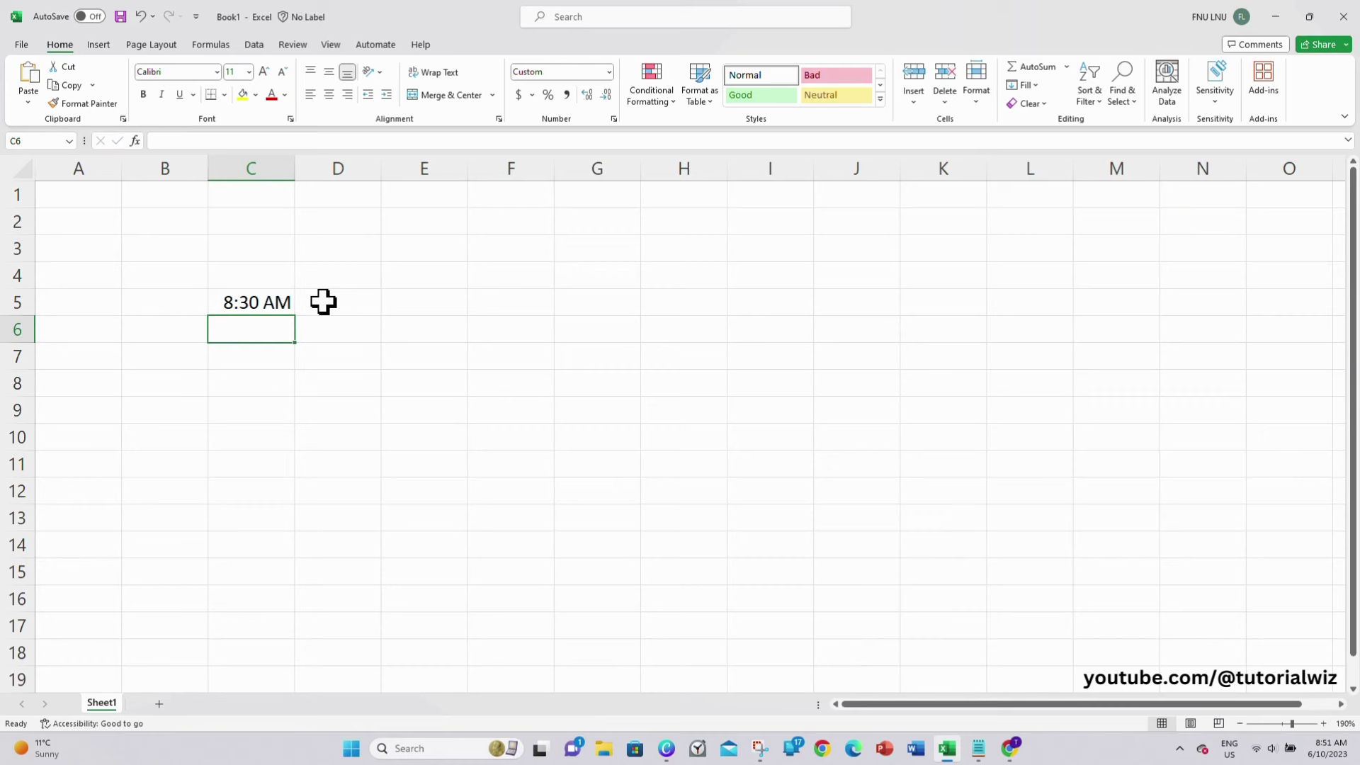
pyautogui.write('9:00 am')
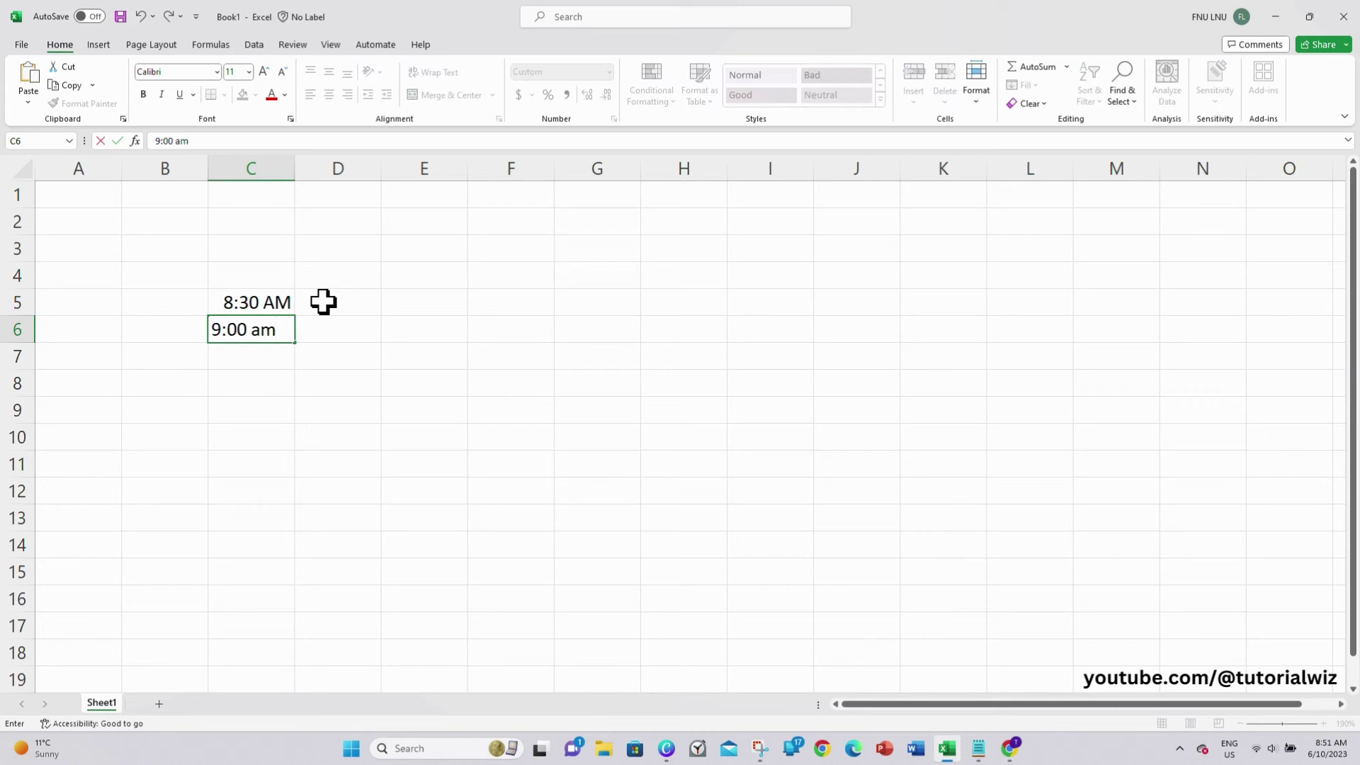
pyautogui.click(323, 302)
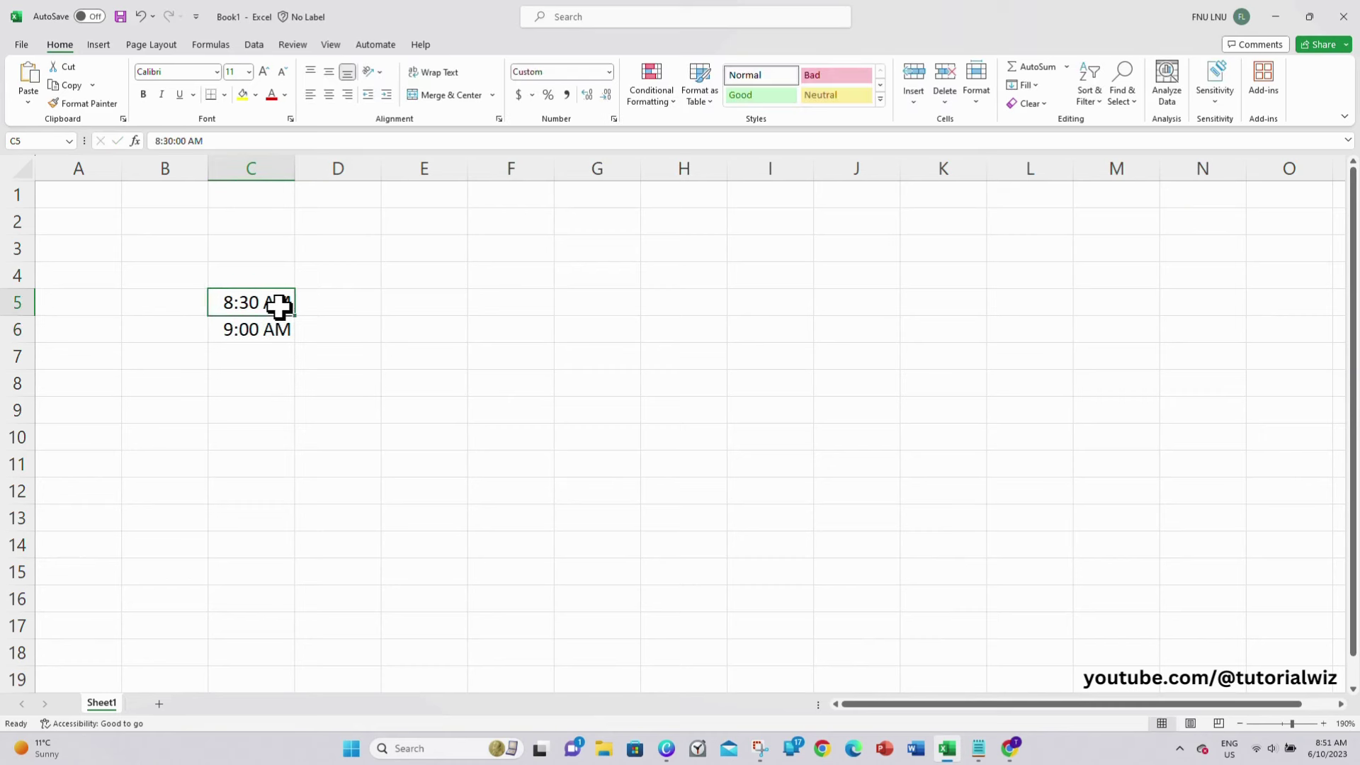
pyautogui.moveTo(276, 302); pyautogui.dragTo(290, 666)
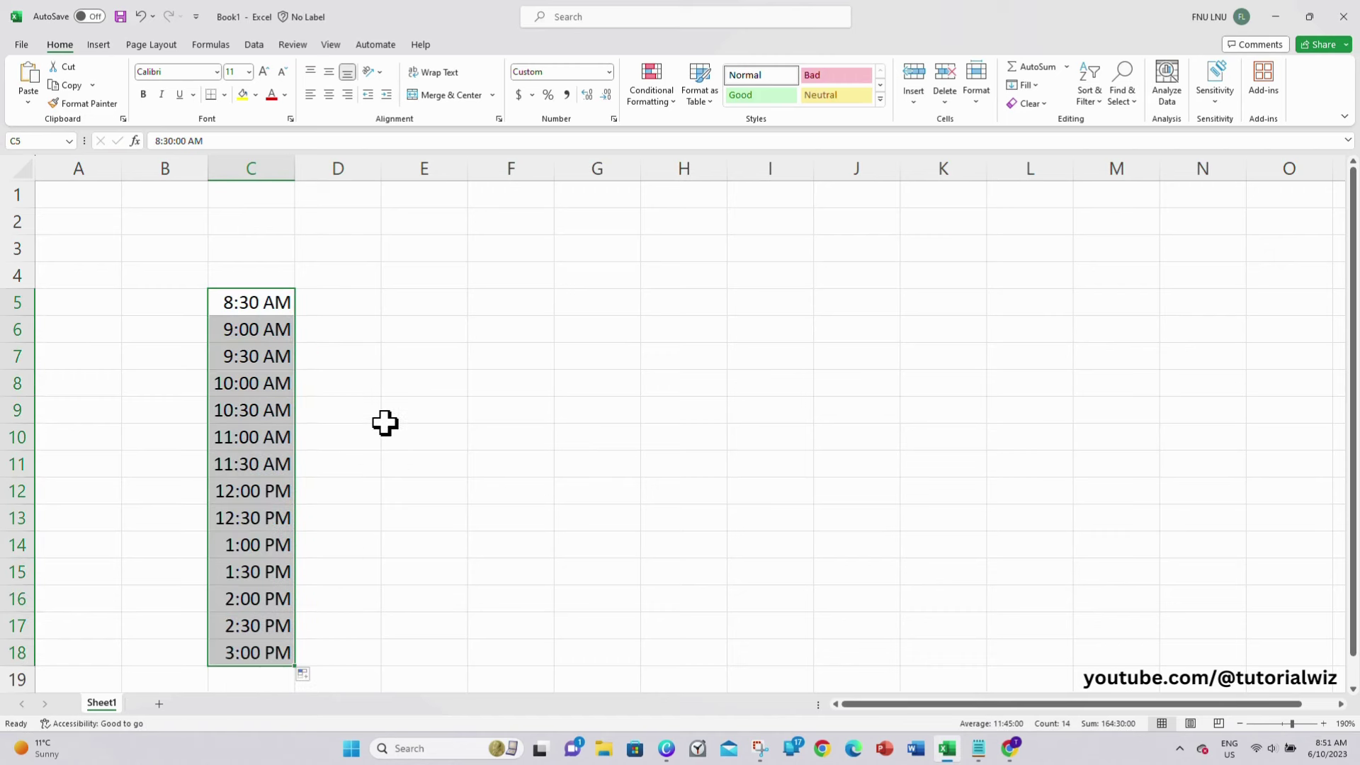
# - Fill weekday headings Monday through Friday across D4:H4
pyautogui.scroll(-1, 359, 345)
pyautogui.click(343, 248)
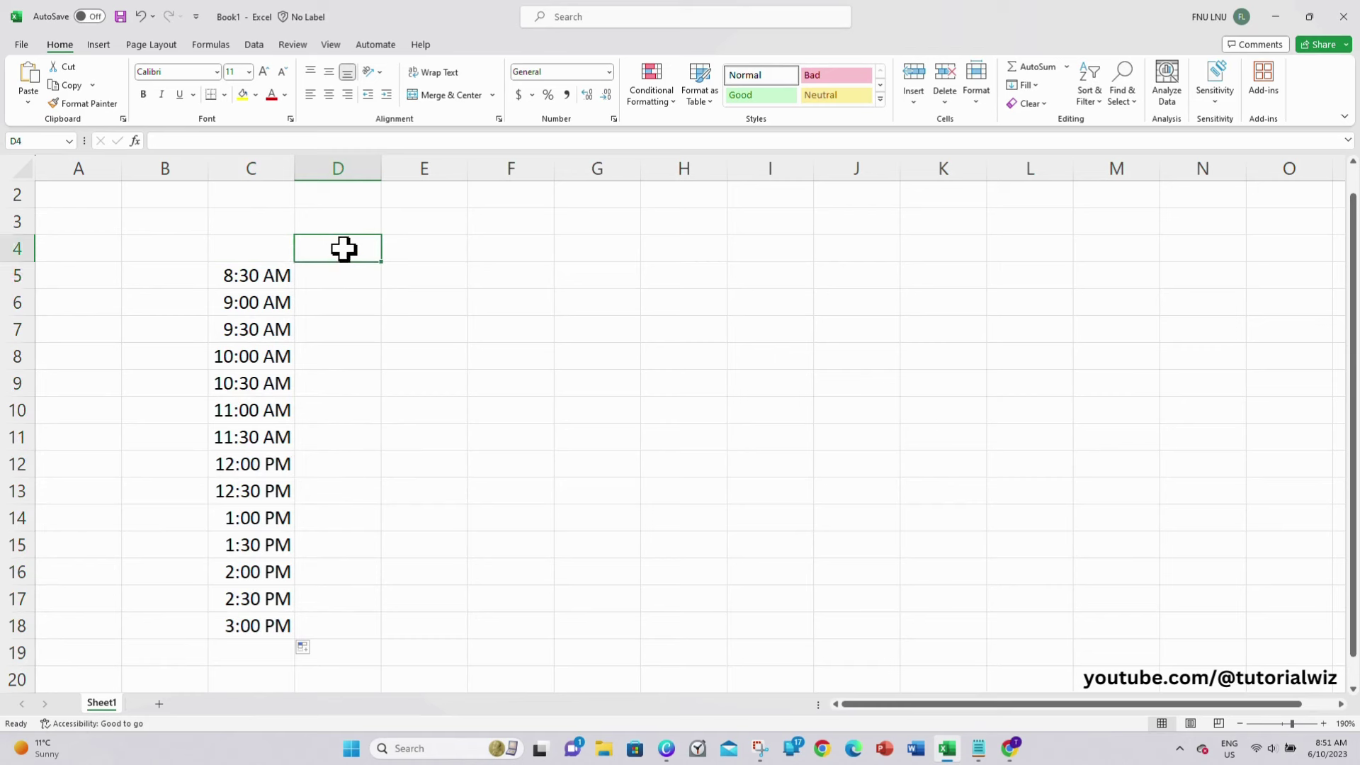
pyautogui.write('Monday')
pyautogui.press('Tab')
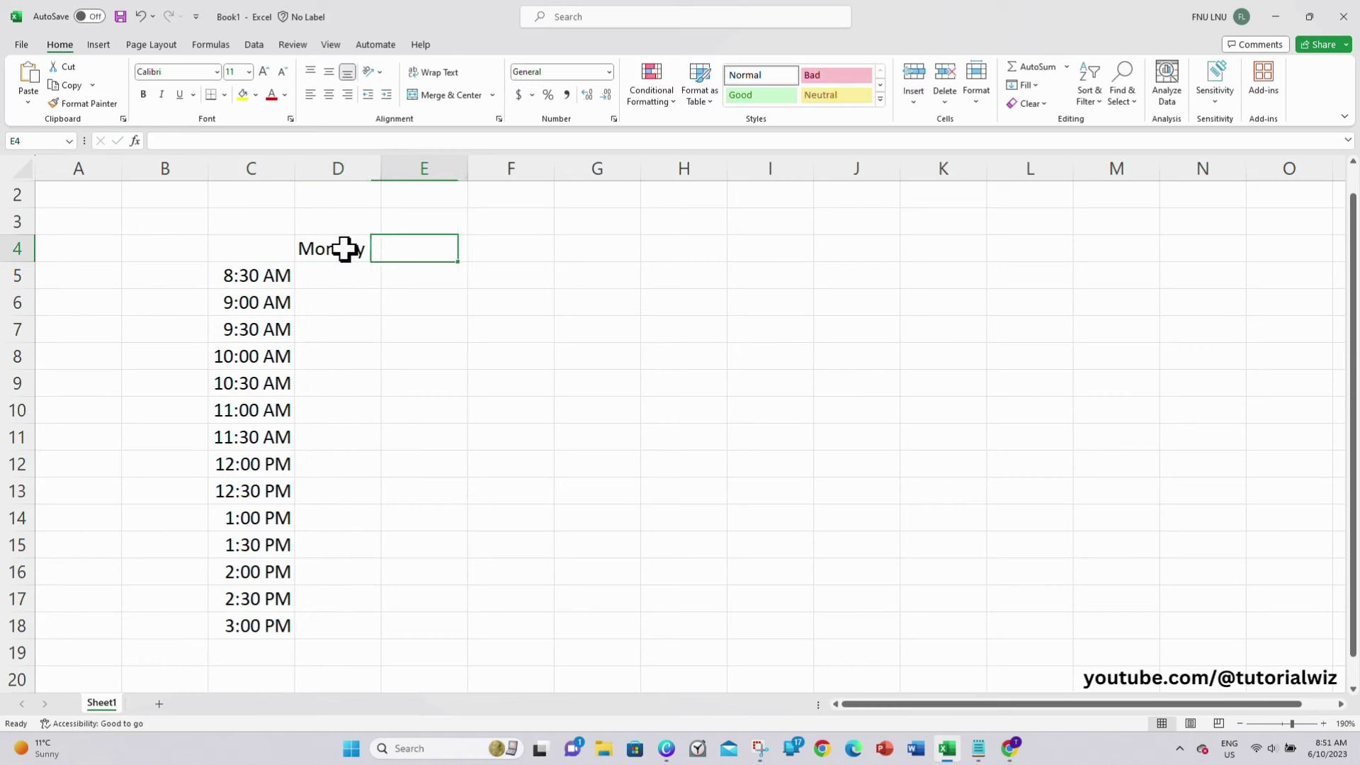
pyautogui.write('Tuesday')
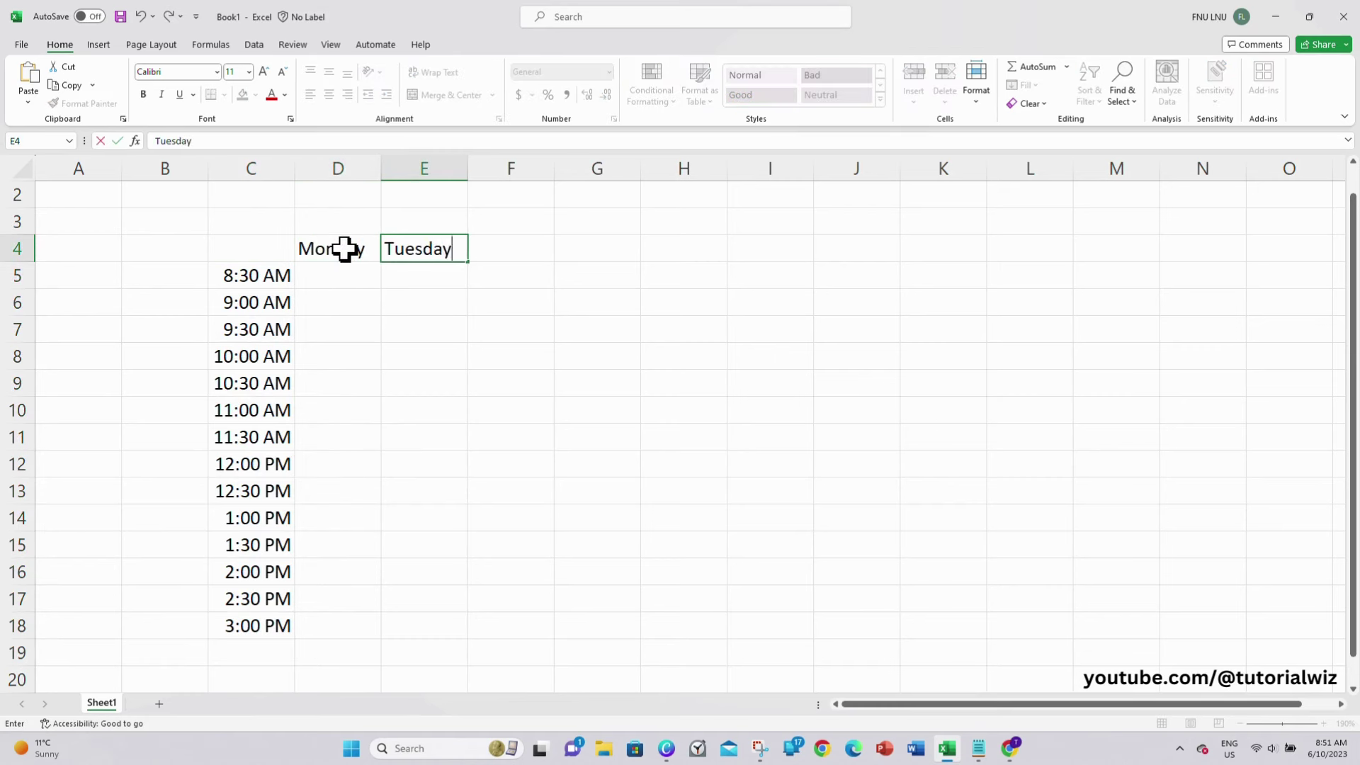
pyautogui.moveTo(345, 248)
pyautogui.mouseDown()
pyautogui.moveTo(556, 264)
pyautogui.moveTo(721, 253)
pyautogui.mouseUp()
pyautogui.click(813, 310)
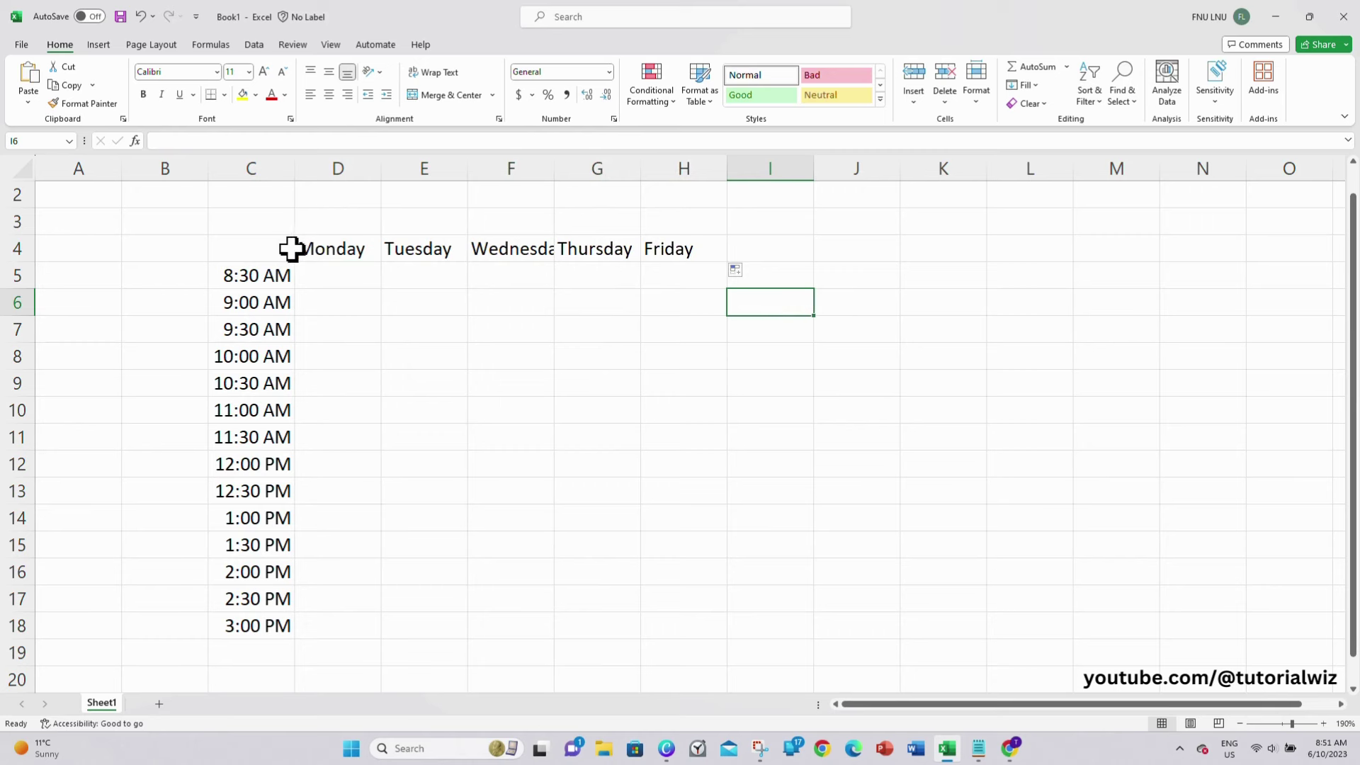
# - Shade the day headings D4:H4 and times C5:C18 light grey, and autofit Wednesday's column F
pyautogui.moveTo(304, 248); pyautogui.dragTo(685, 248)
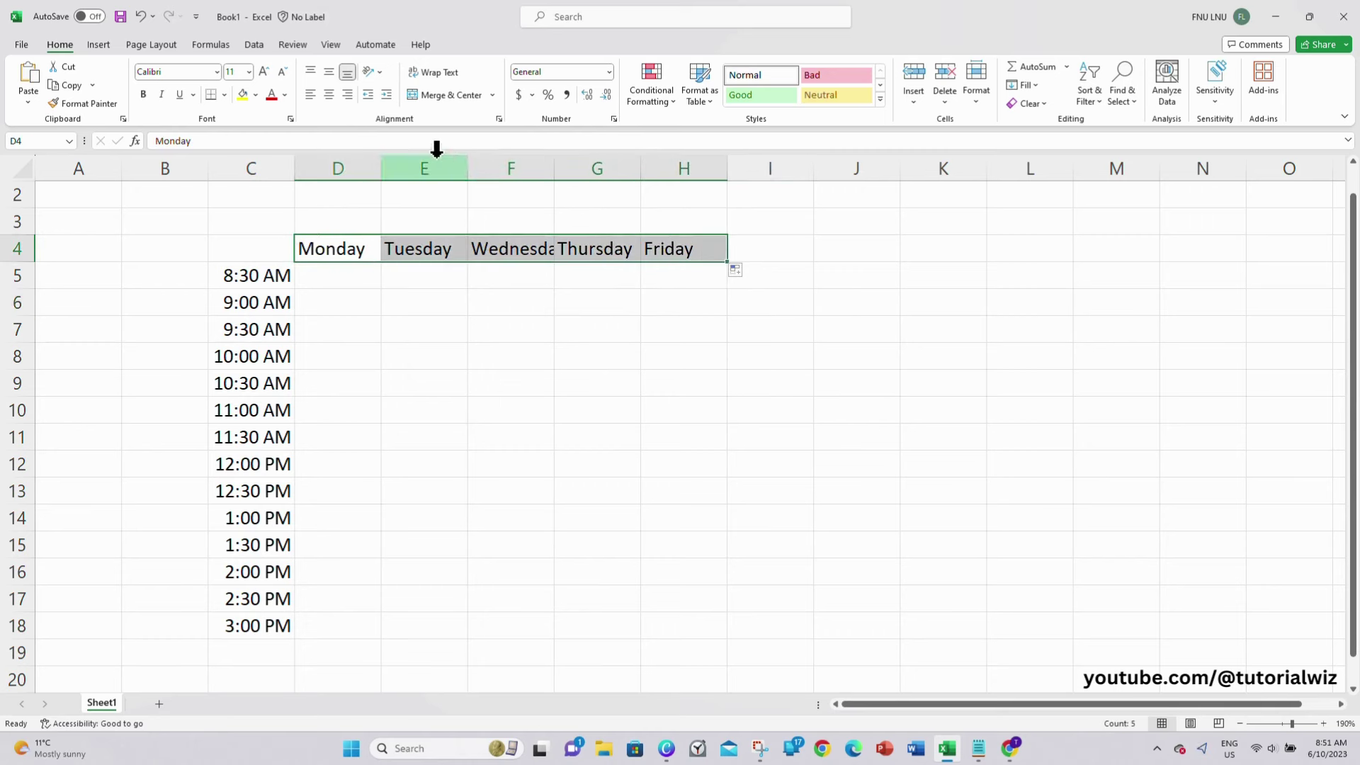
pyautogui.click(256, 95)
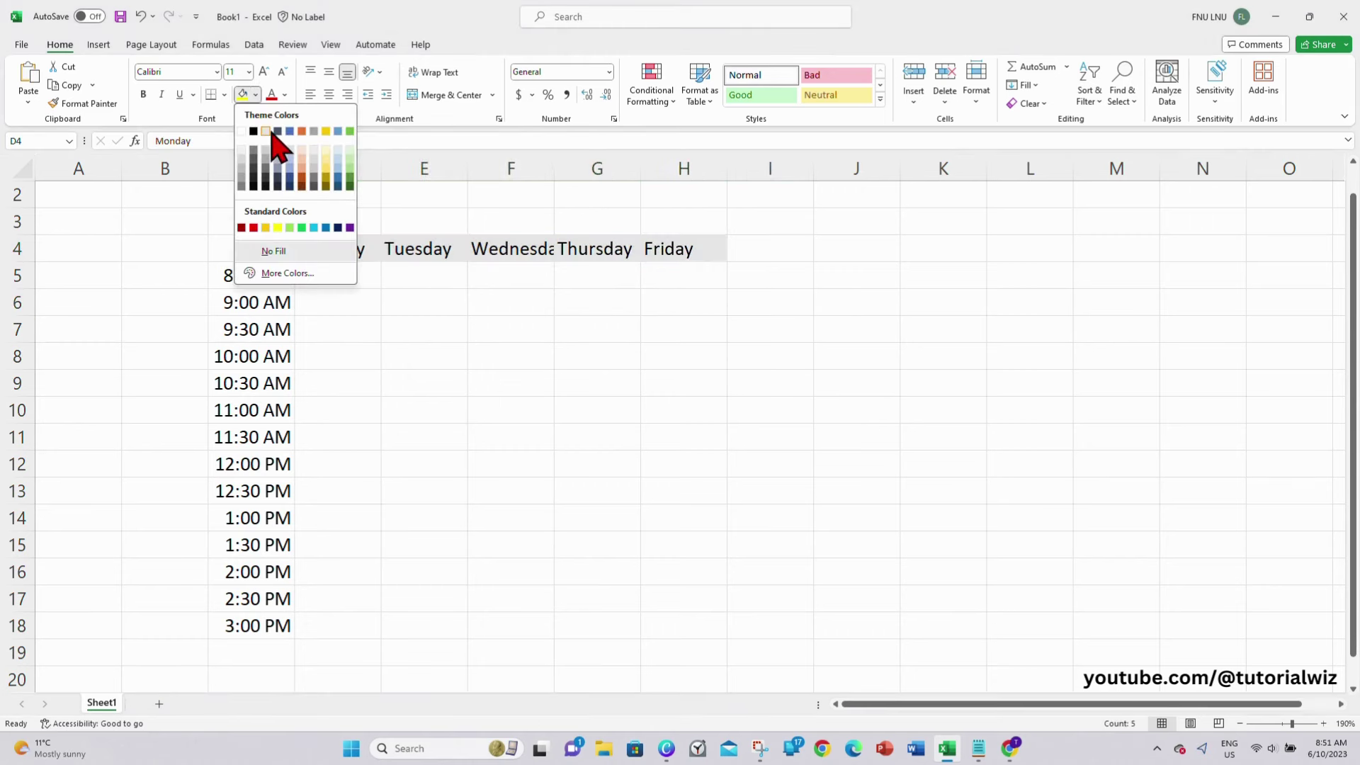
pyautogui.click(270, 135)
pyautogui.doubleClick(559, 169)
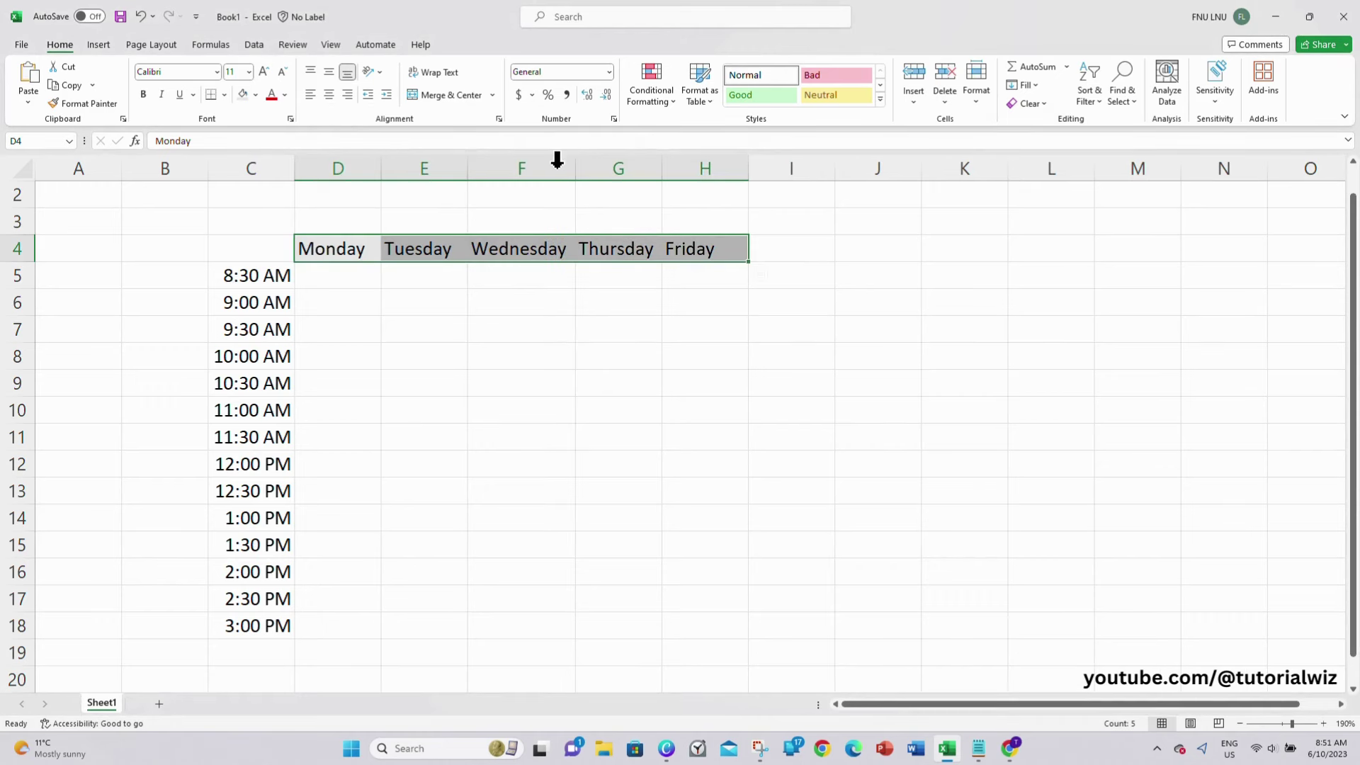
pyautogui.moveTo(266, 289); pyautogui.dragTo(277, 624)
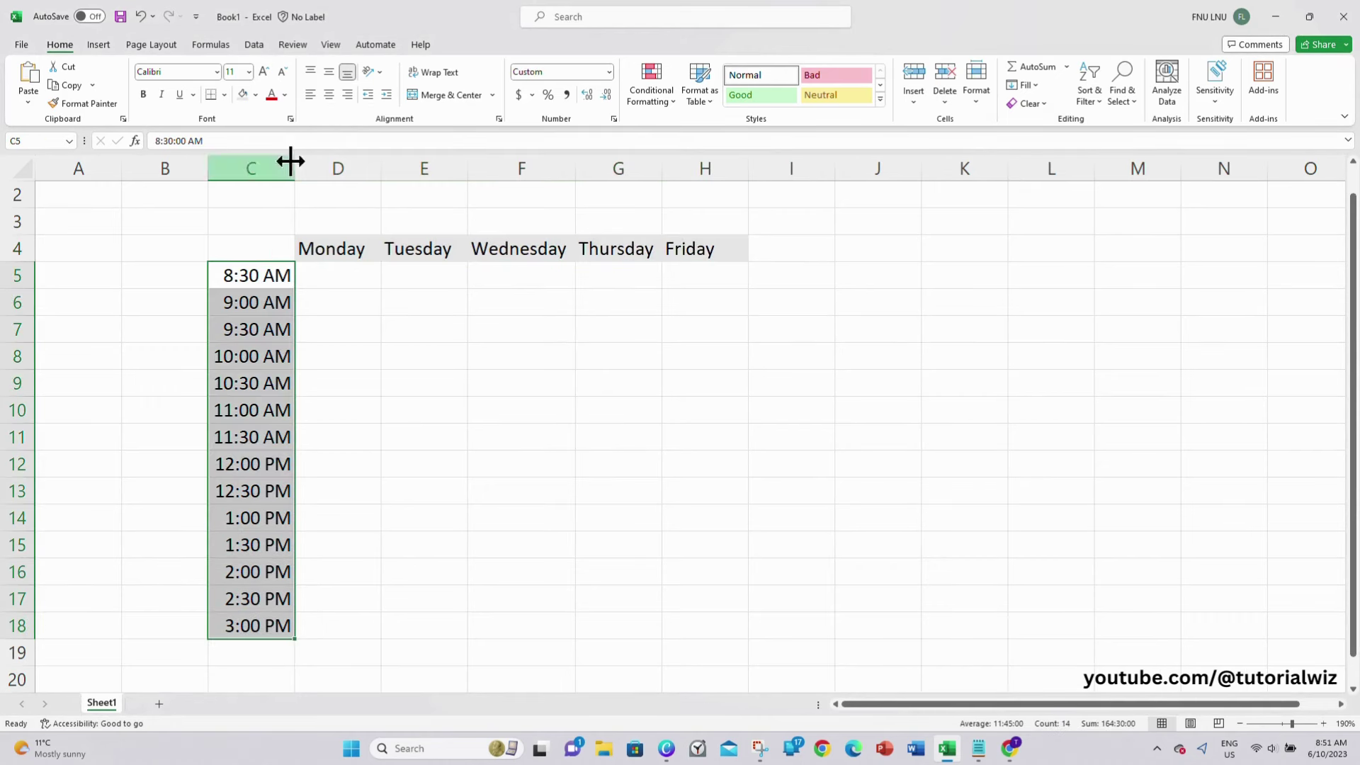
pyautogui.click(244, 96)
pyautogui.click(366, 309)
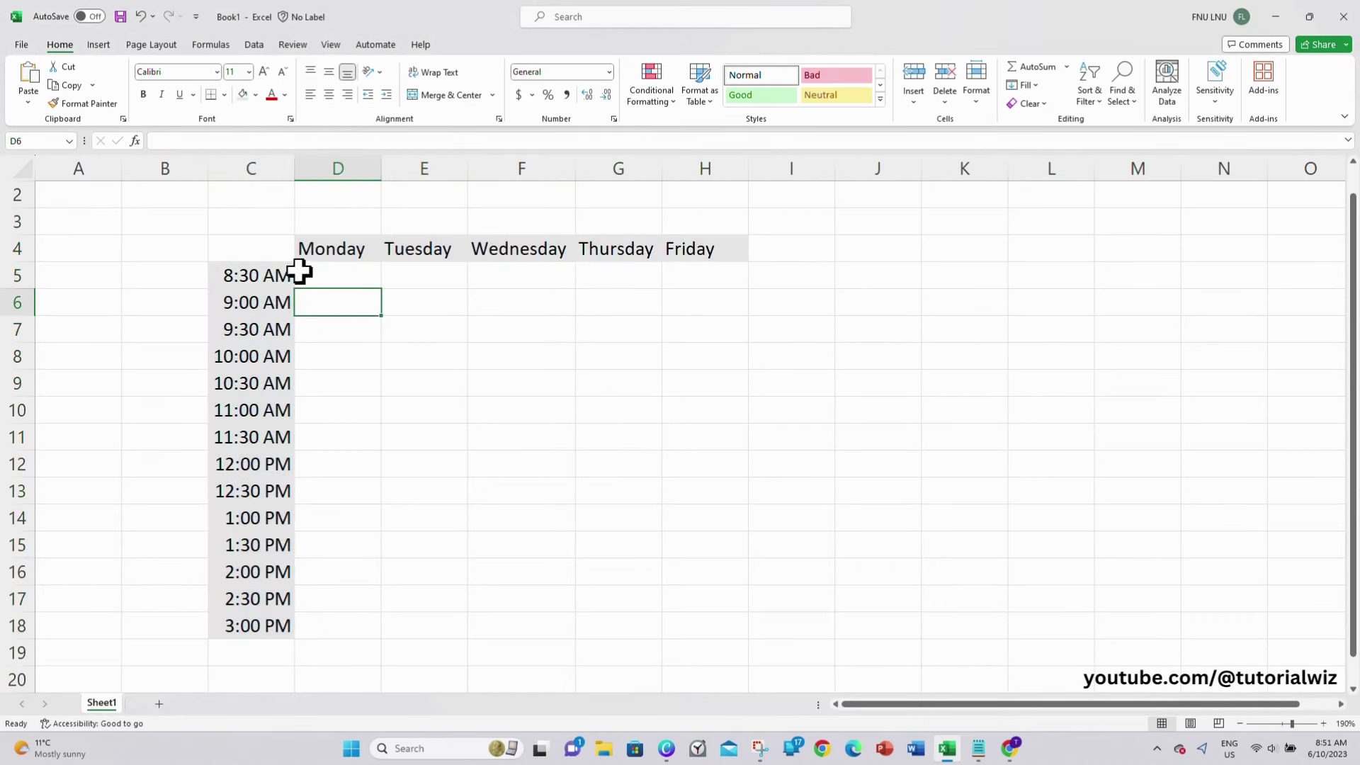
# - Put thick outside borders around C4:H18, the day headings D4:H4, and the times C5:C18
pyautogui.moveTo(259, 248); pyautogui.dragTo(737, 625)
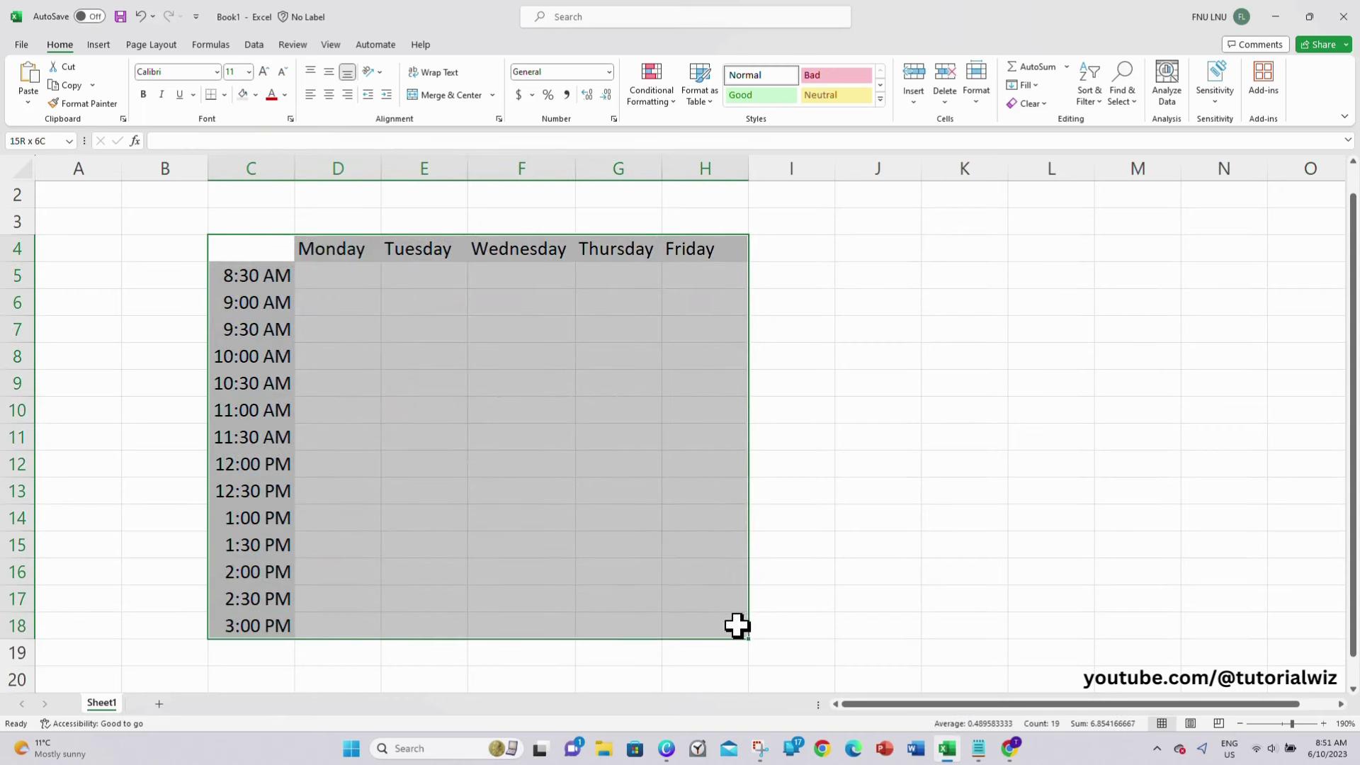
pyautogui.click(224, 94)
pyautogui.click(267, 276)
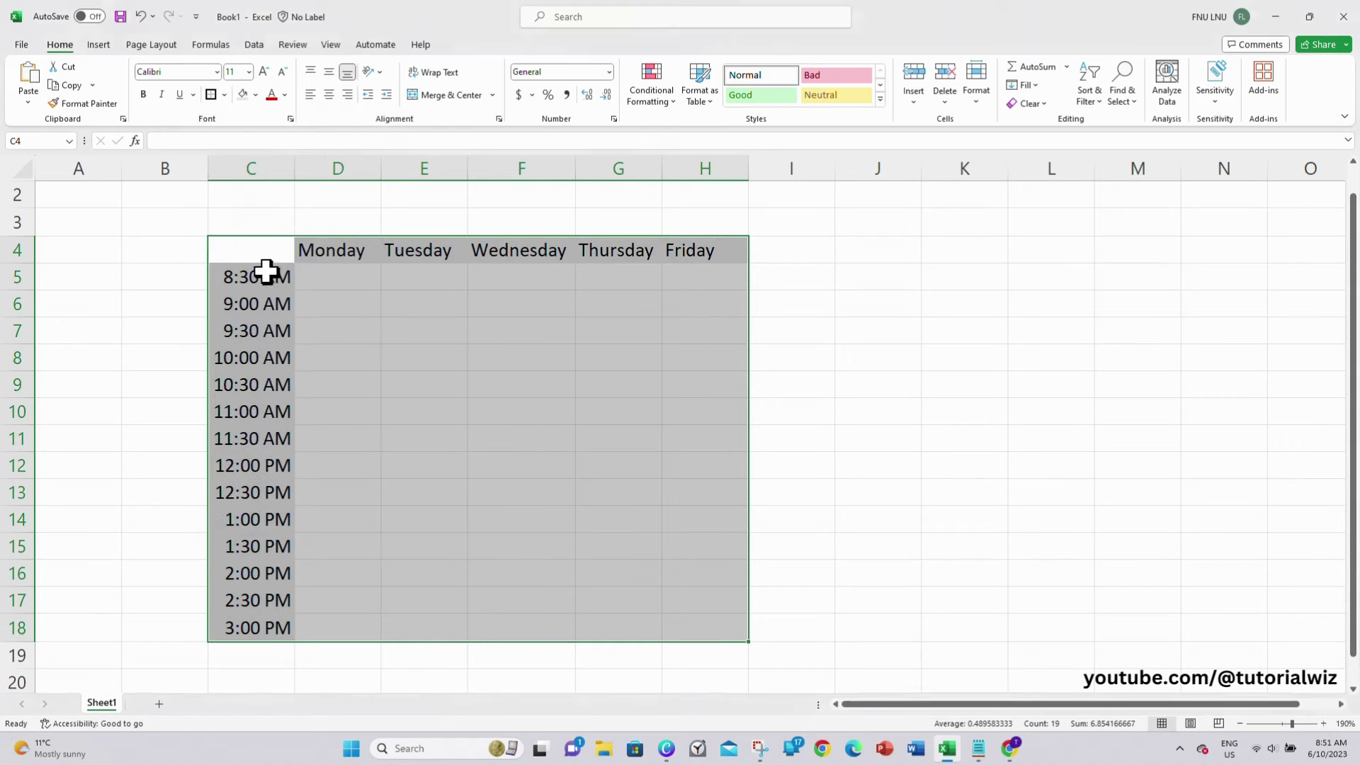
pyautogui.click(471, 294)
pyautogui.moveTo(313, 249); pyautogui.dragTo(676, 249)
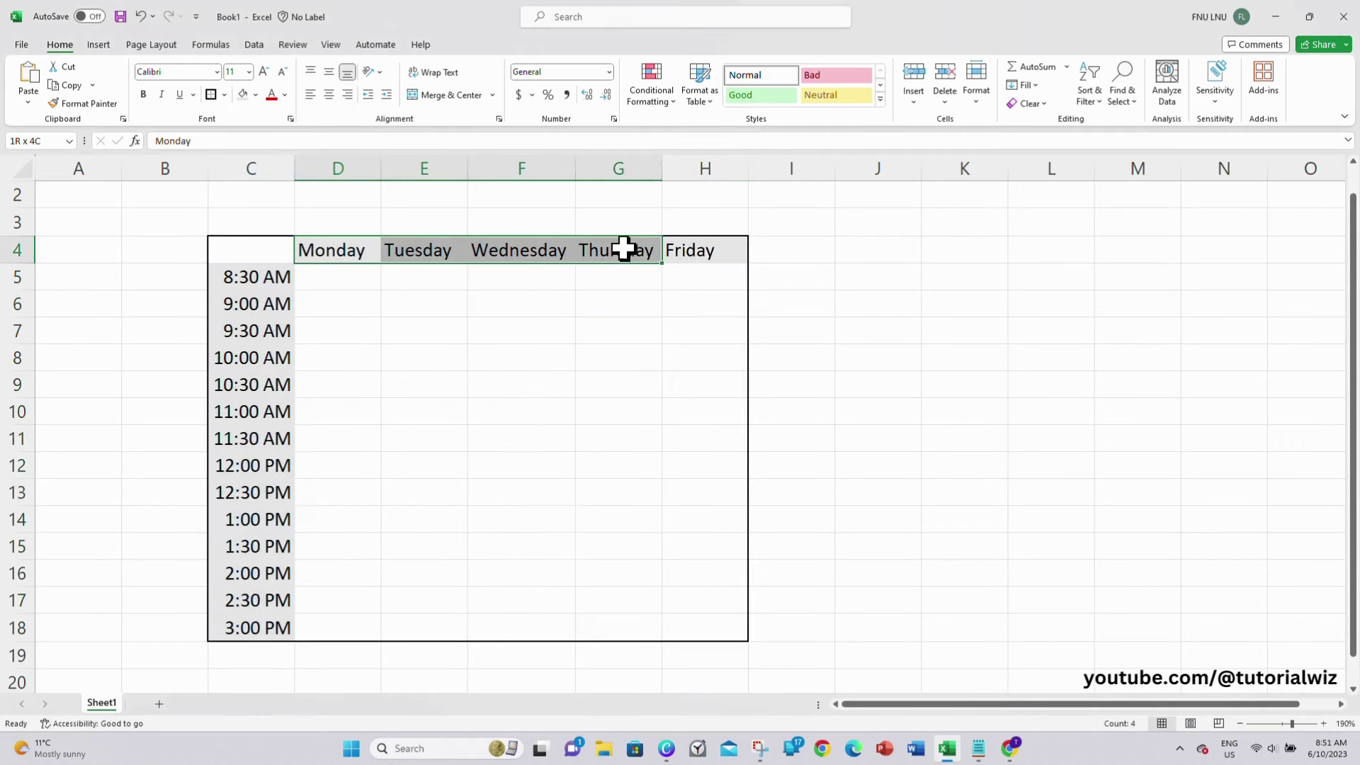
pyautogui.click(210, 95)
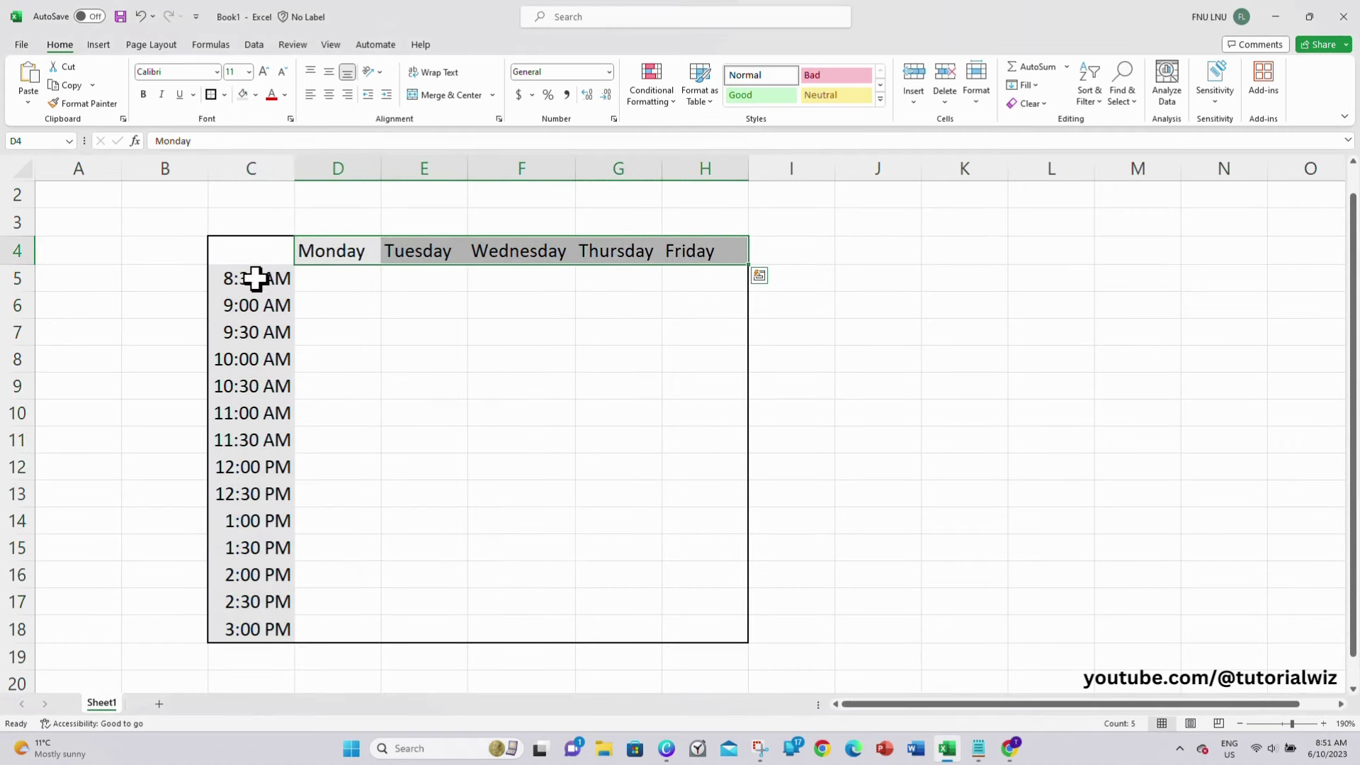
pyautogui.moveTo(252, 277); pyautogui.dragTo(273, 634)
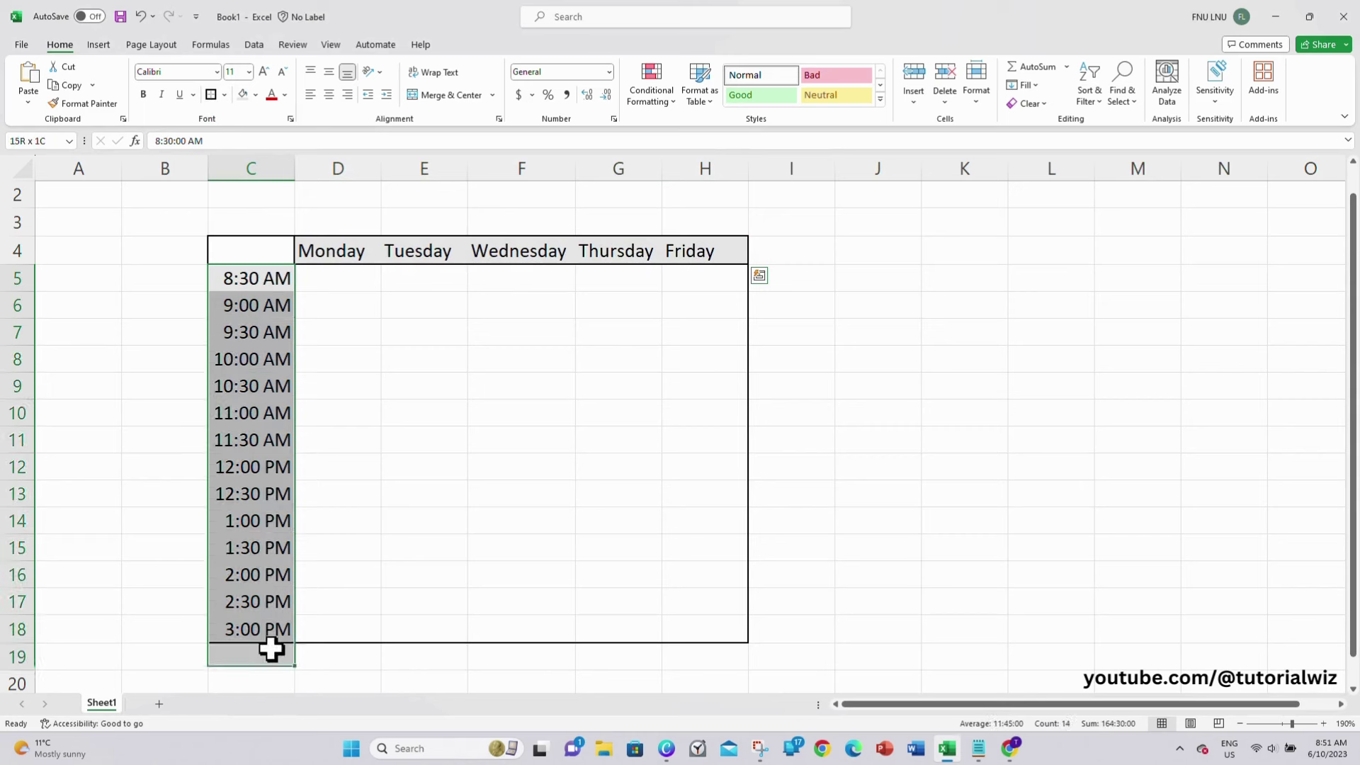
pyautogui.click(211, 95)
pyautogui.click(397, 278)
pyautogui.click(353, 278)
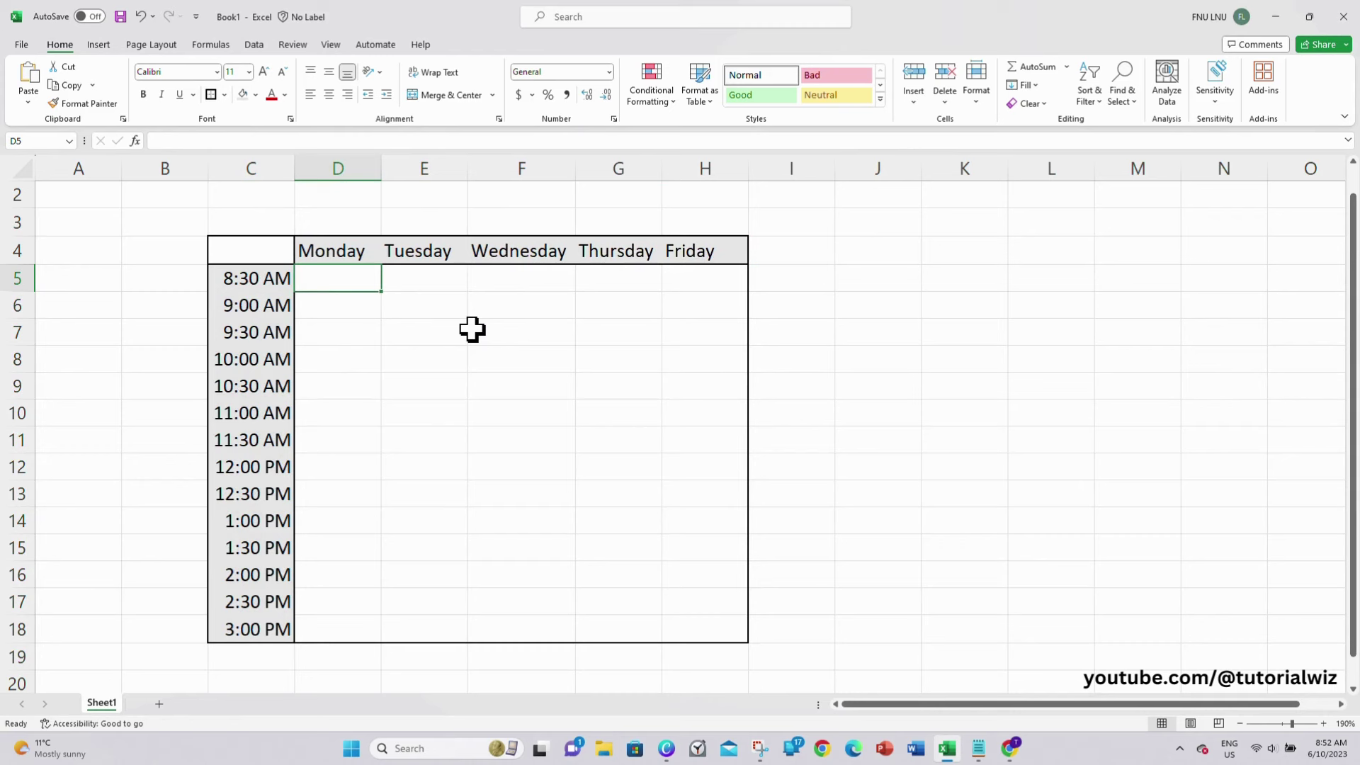
# - Enter English at 8:30 AM, Maths at 10:00 AM and Science at 11:30 AM for Monday
pyautogui.write('English')
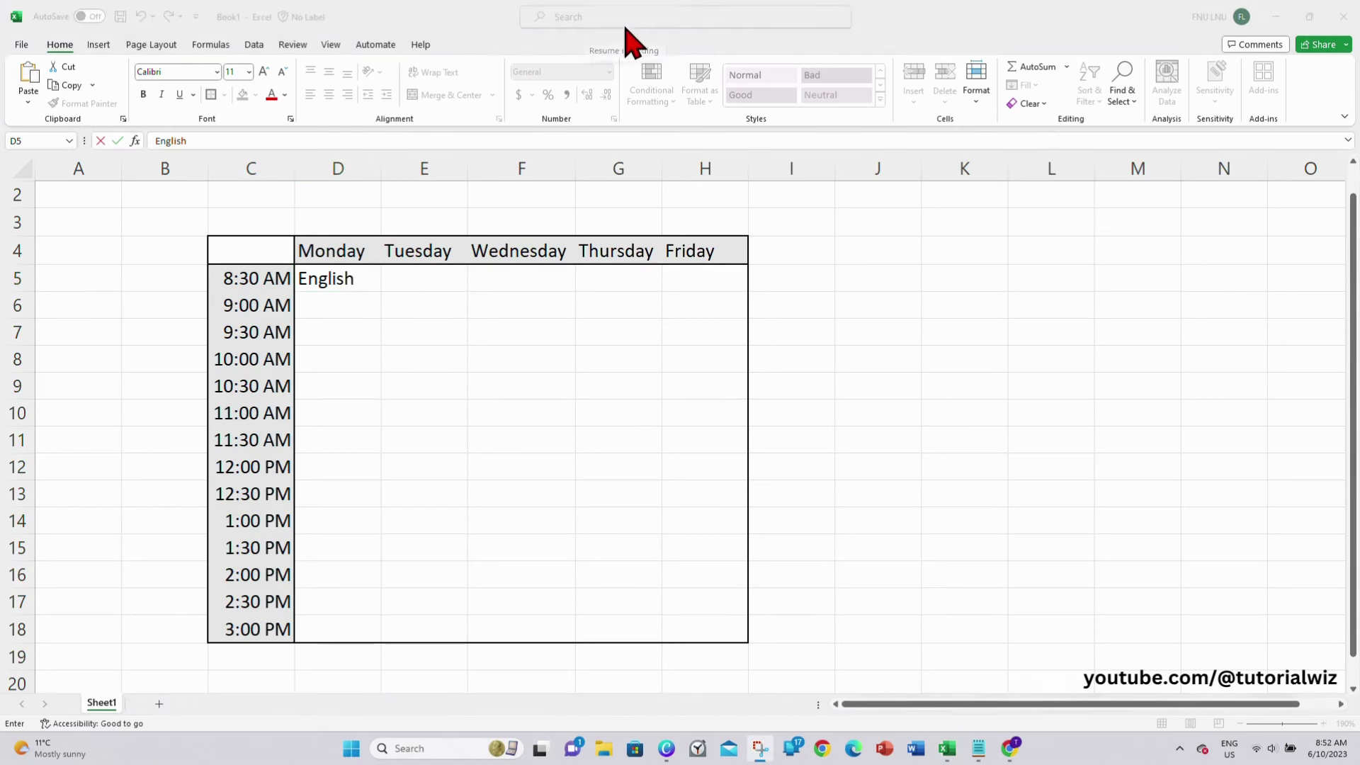
pyautogui.click(352, 360)
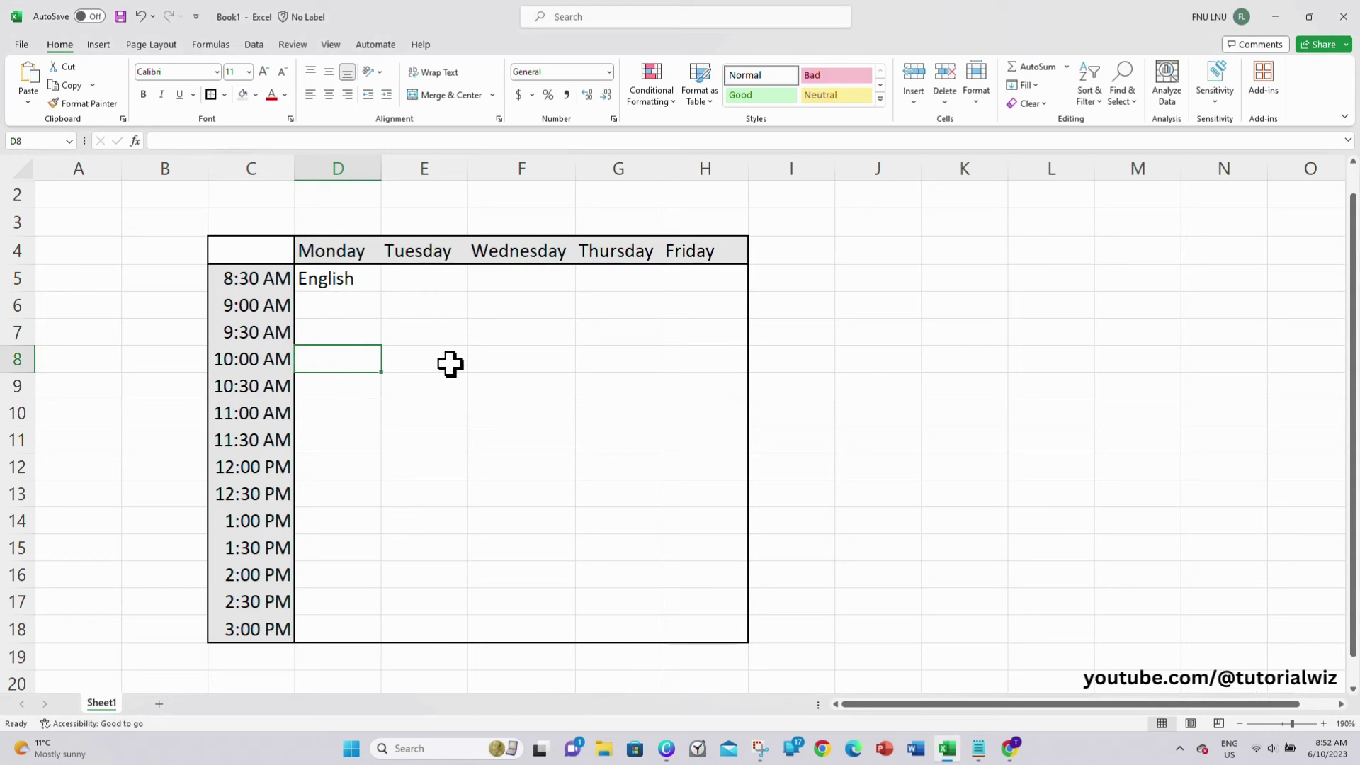
pyautogui.write('Maths')
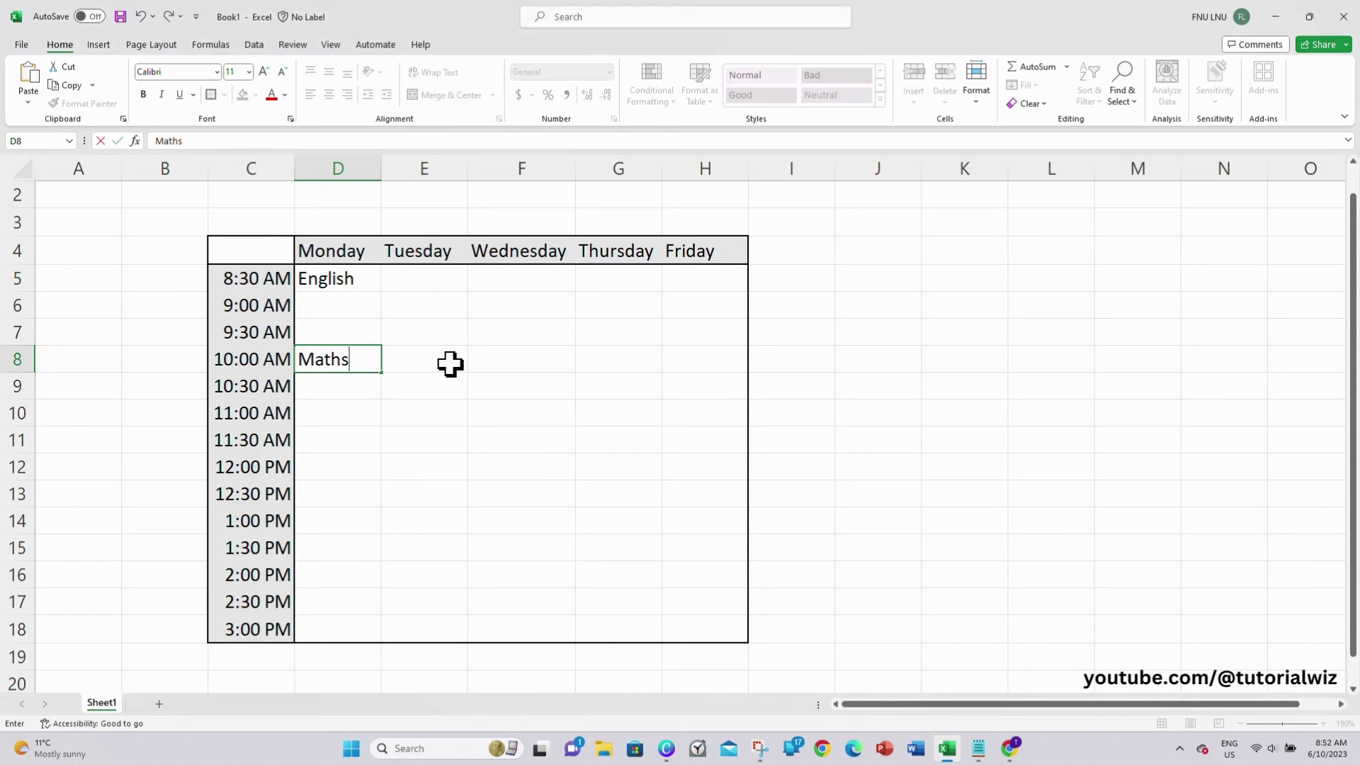
pyautogui.click(340, 441)
pyautogui.write('Science')
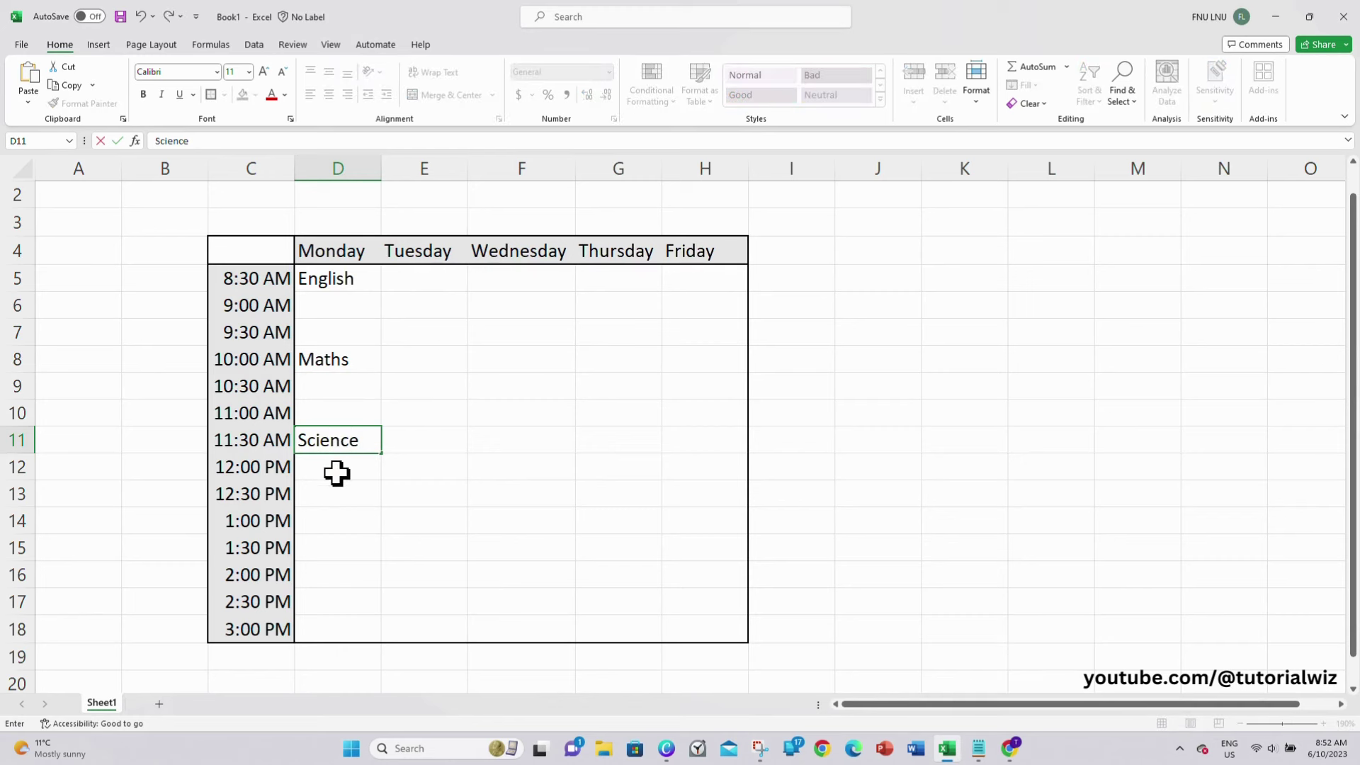
pyautogui.moveTo(337, 488); pyautogui.dragTo(347, 494)
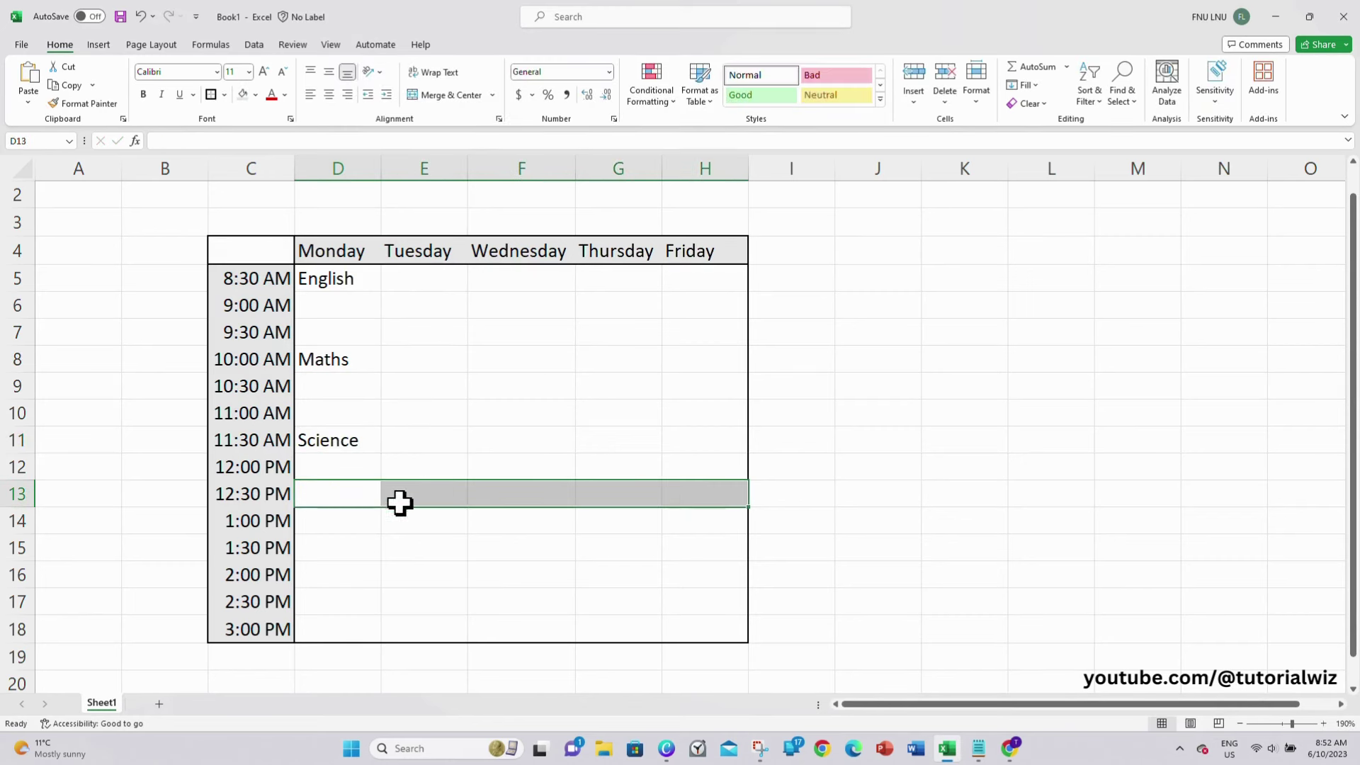
# - Fill Lunch across the 12:30 PM row, D13:H13
pyautogui.write('Lunch')
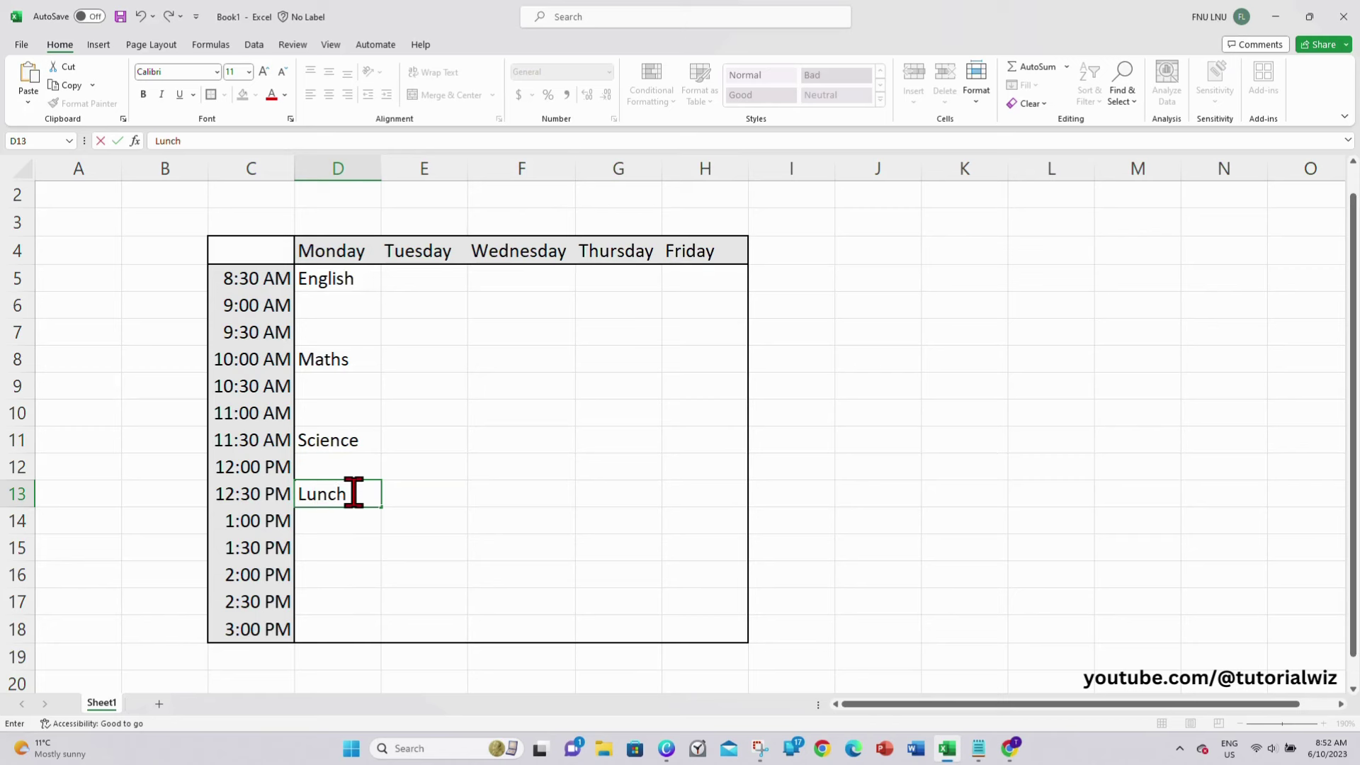
pyautogui.click(428, 494)
pyautogui.write('Lunch')
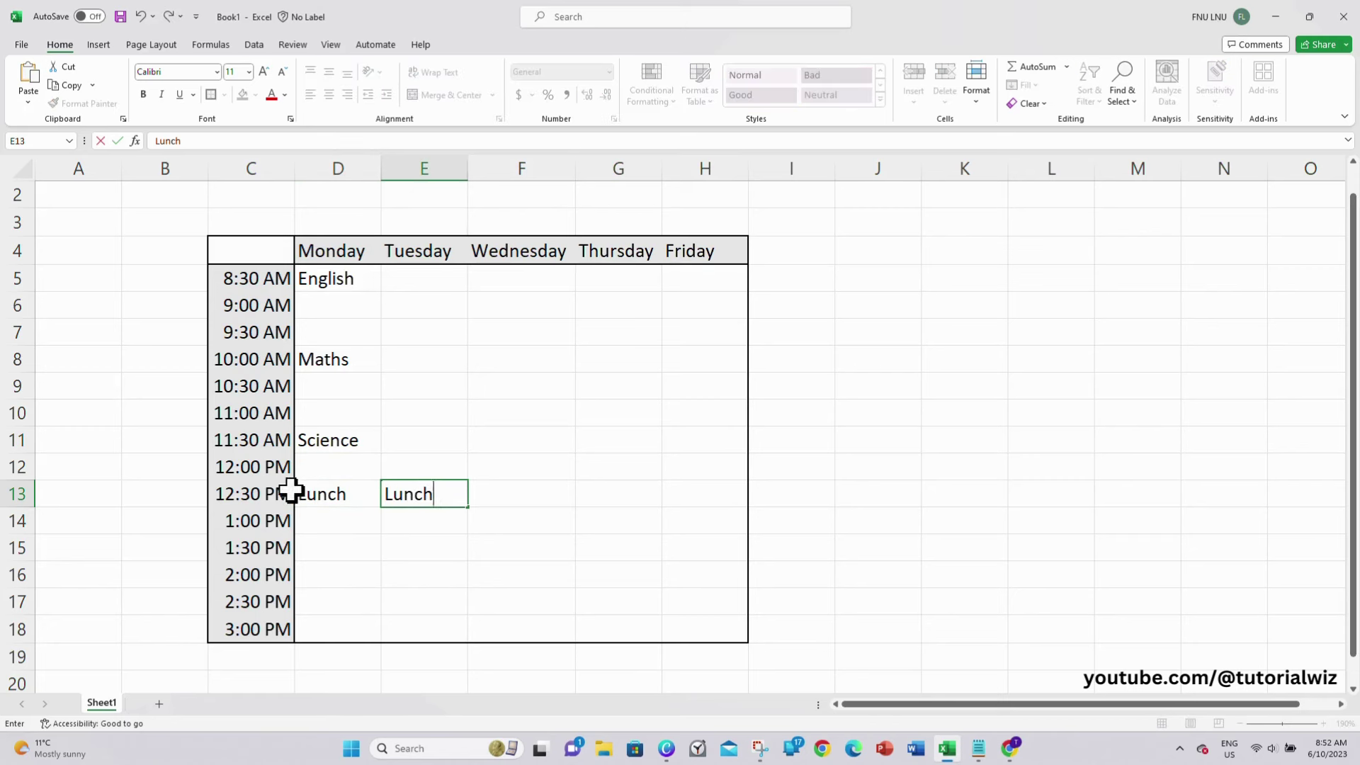
pyautogui.moveTo(322, 494)
pyautogui.mouseDown()
pyautogui.moveTo(719, 508)
pyautogui.moveTo(697, 516)
pyautogui.mouseUp()
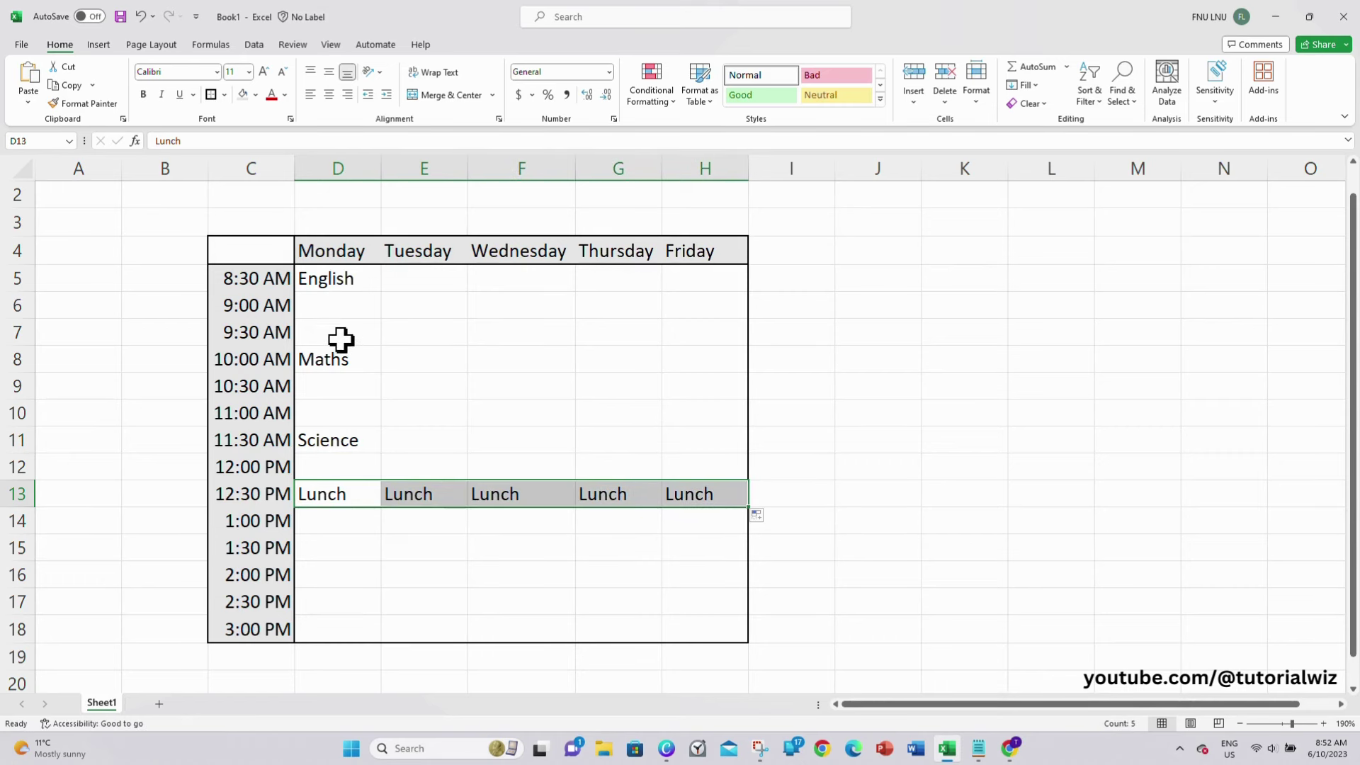
# - Fill Break across the 10:30 AM row, D9:H9
pyautogui.click(332, 388)
pyautogui.write('Break')
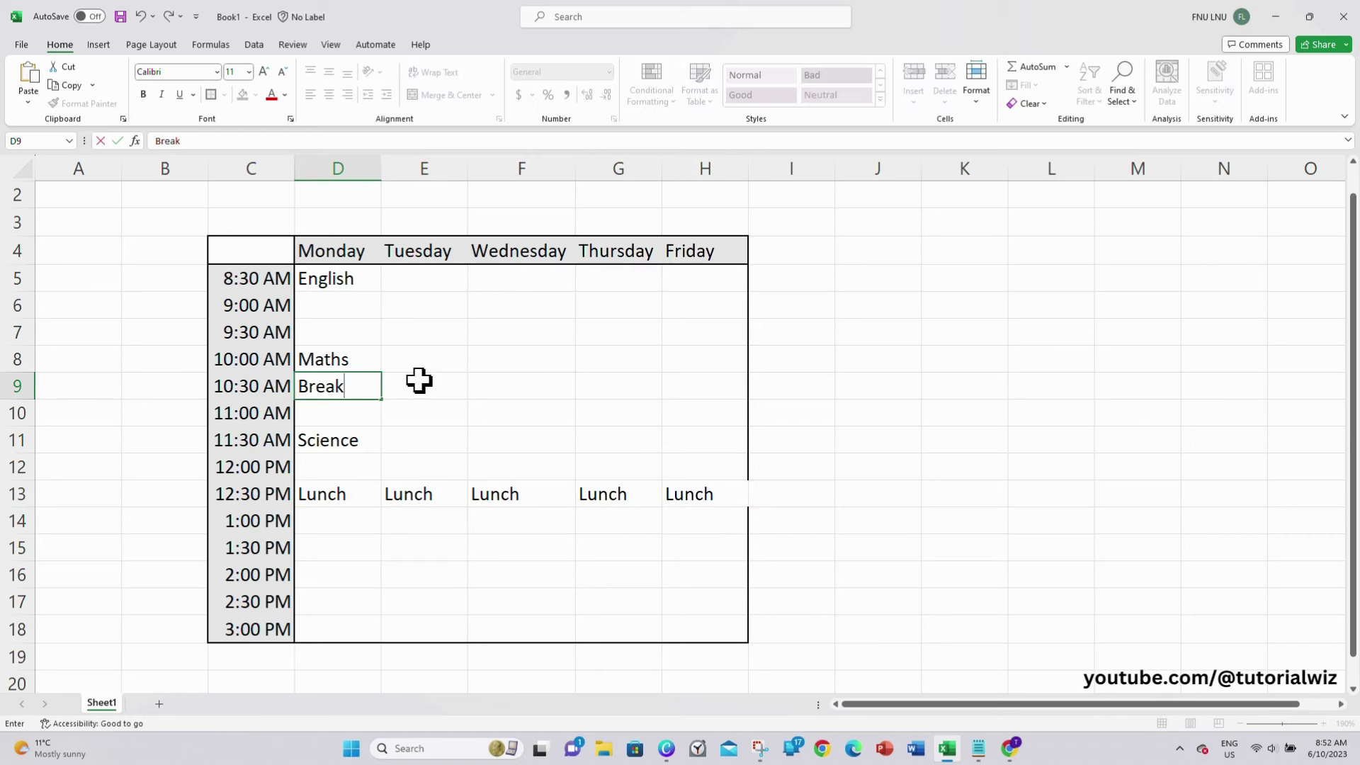
pyautogui.click(418, 380)
pyautogui.write('Break')
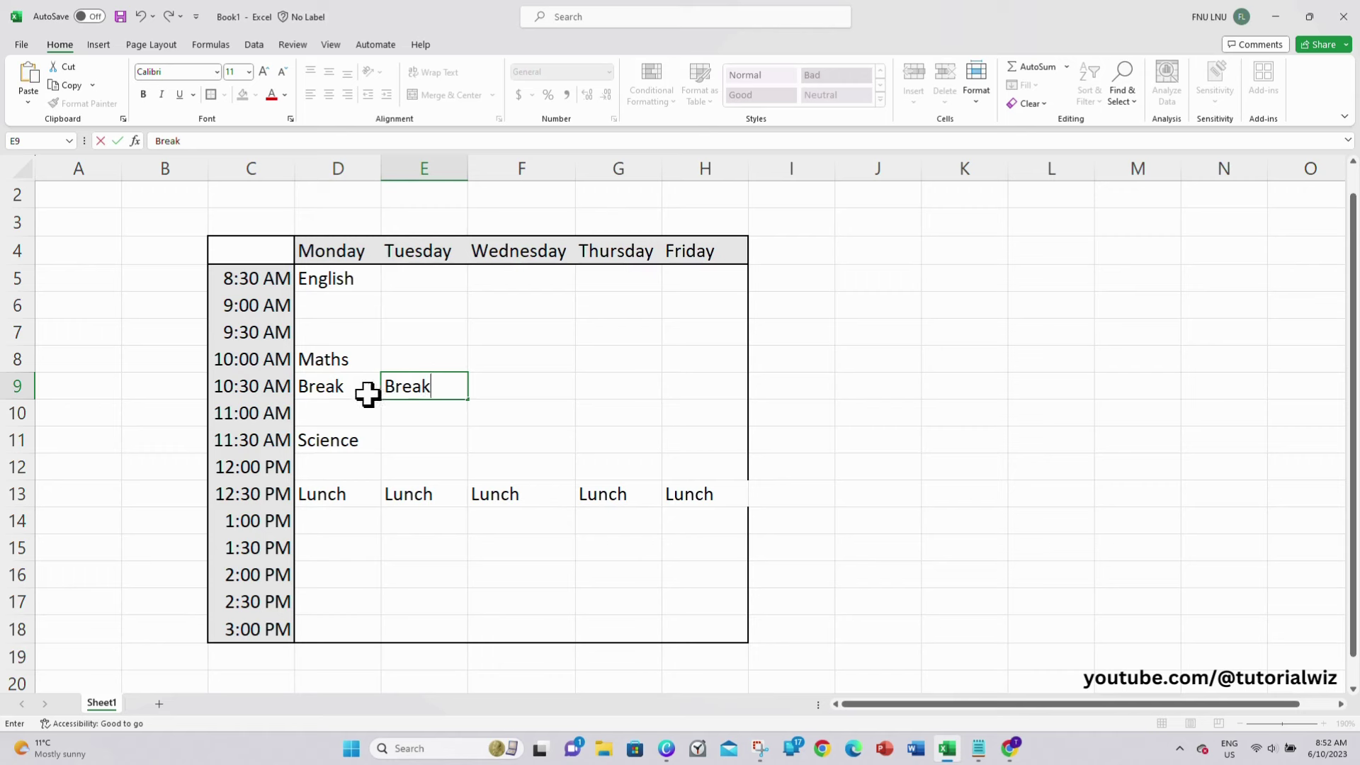
pyautogui.click(368, 394)
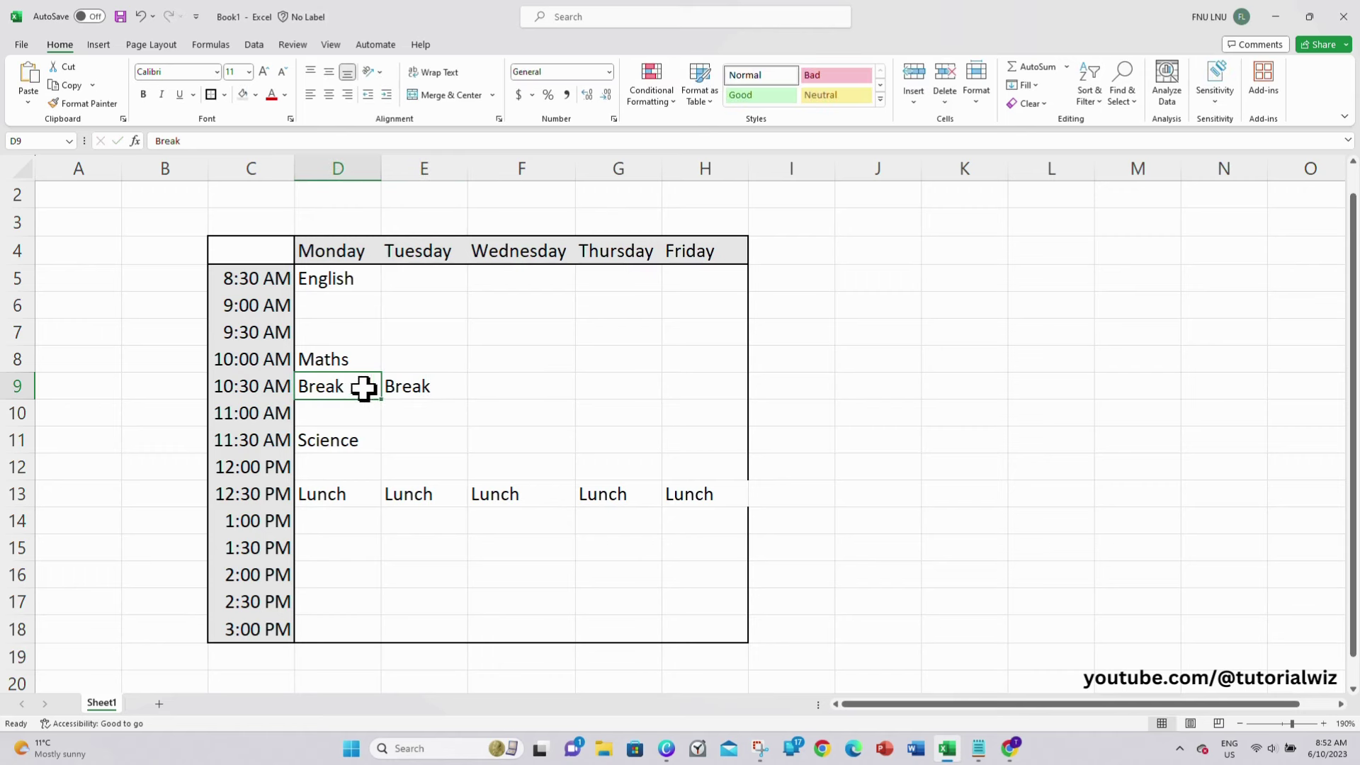
pyautogui.moveTo(364, 388); pyautogui.dragTo(737, 393)
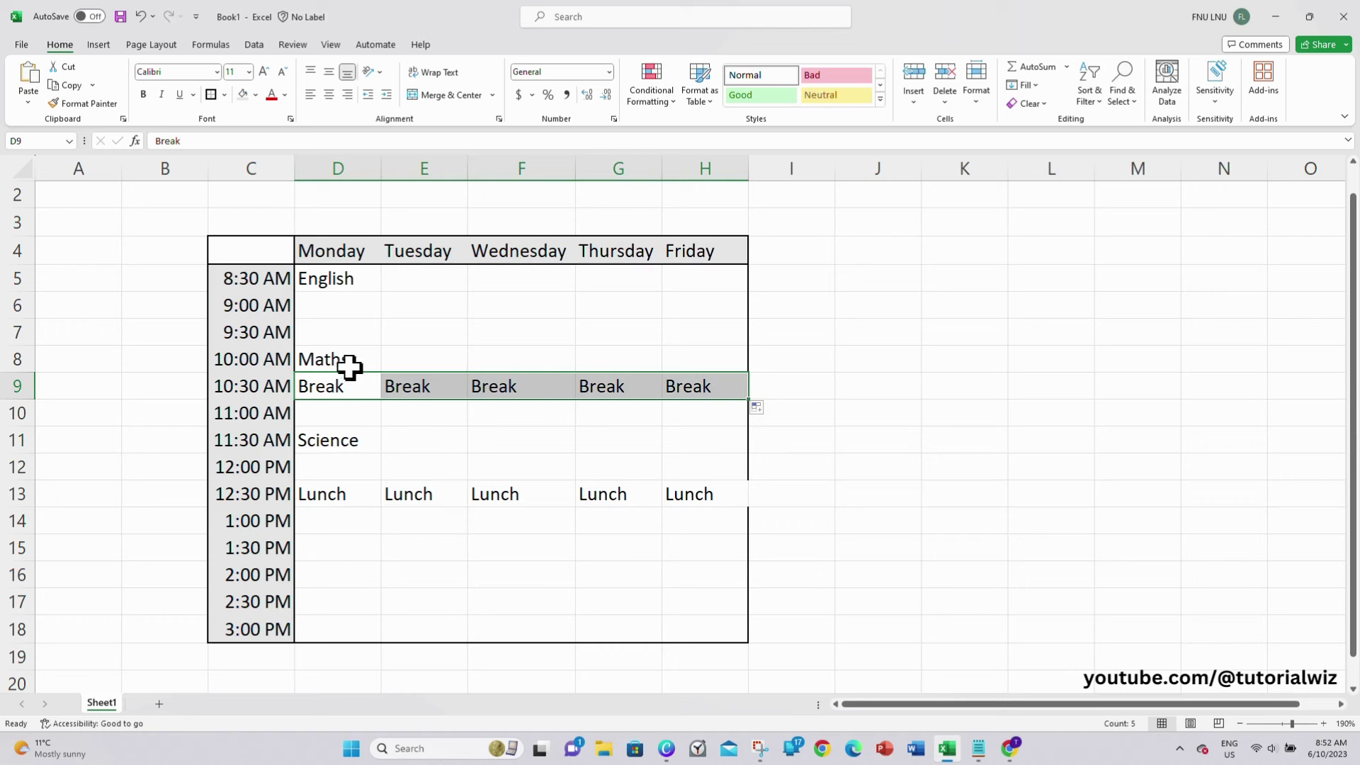
# - Set the Break text in D9:H9 to black font colour
pyautogui.click(285, 95)
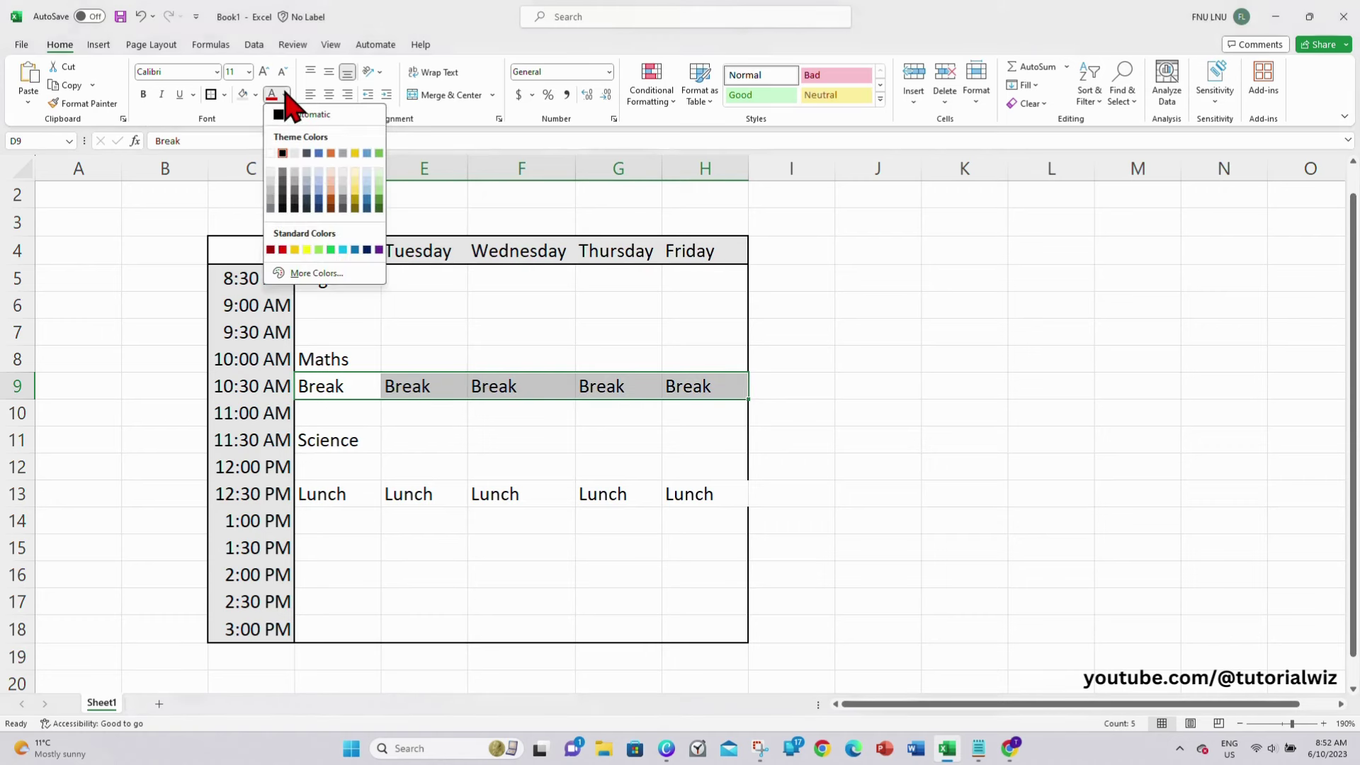
pyautogui.click(287, 177)
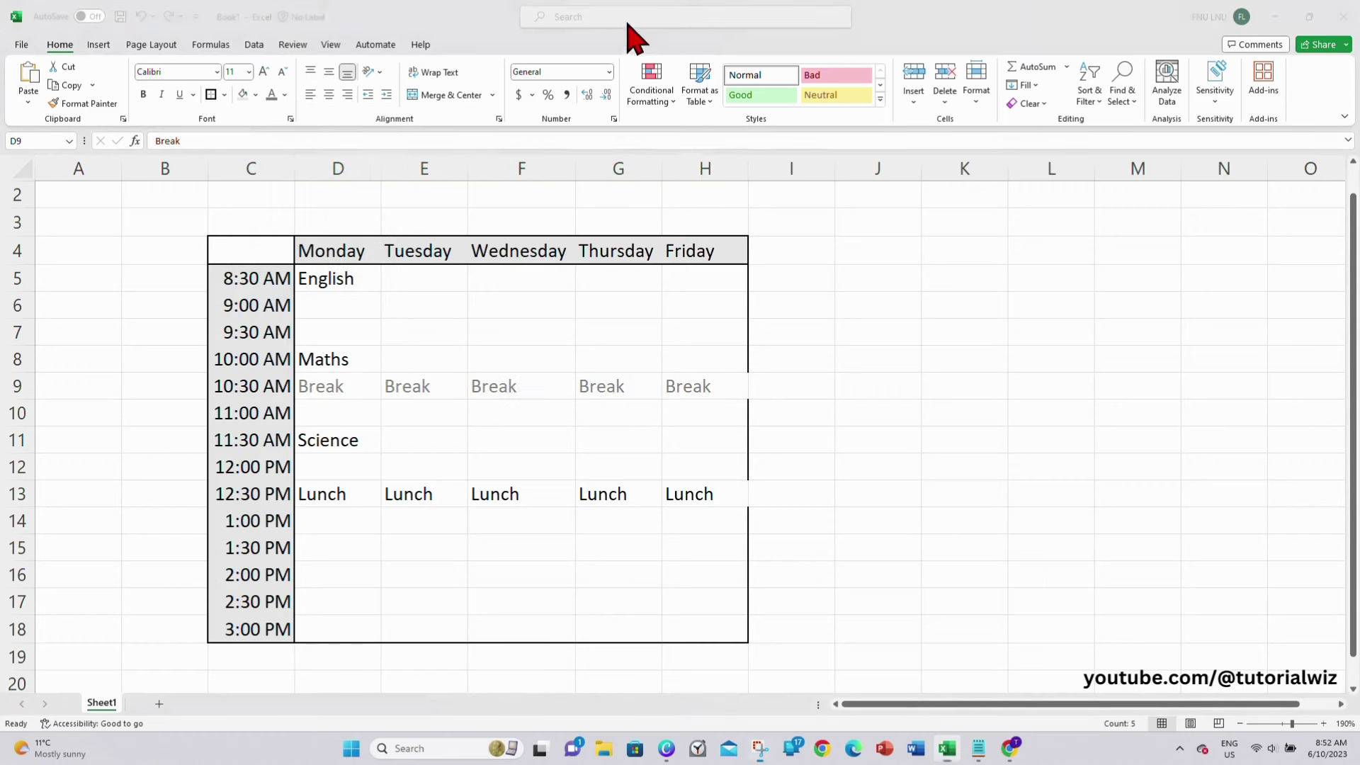
pyautogui.moveTo(333, 383); pyautogui.dragTo(711, 383)
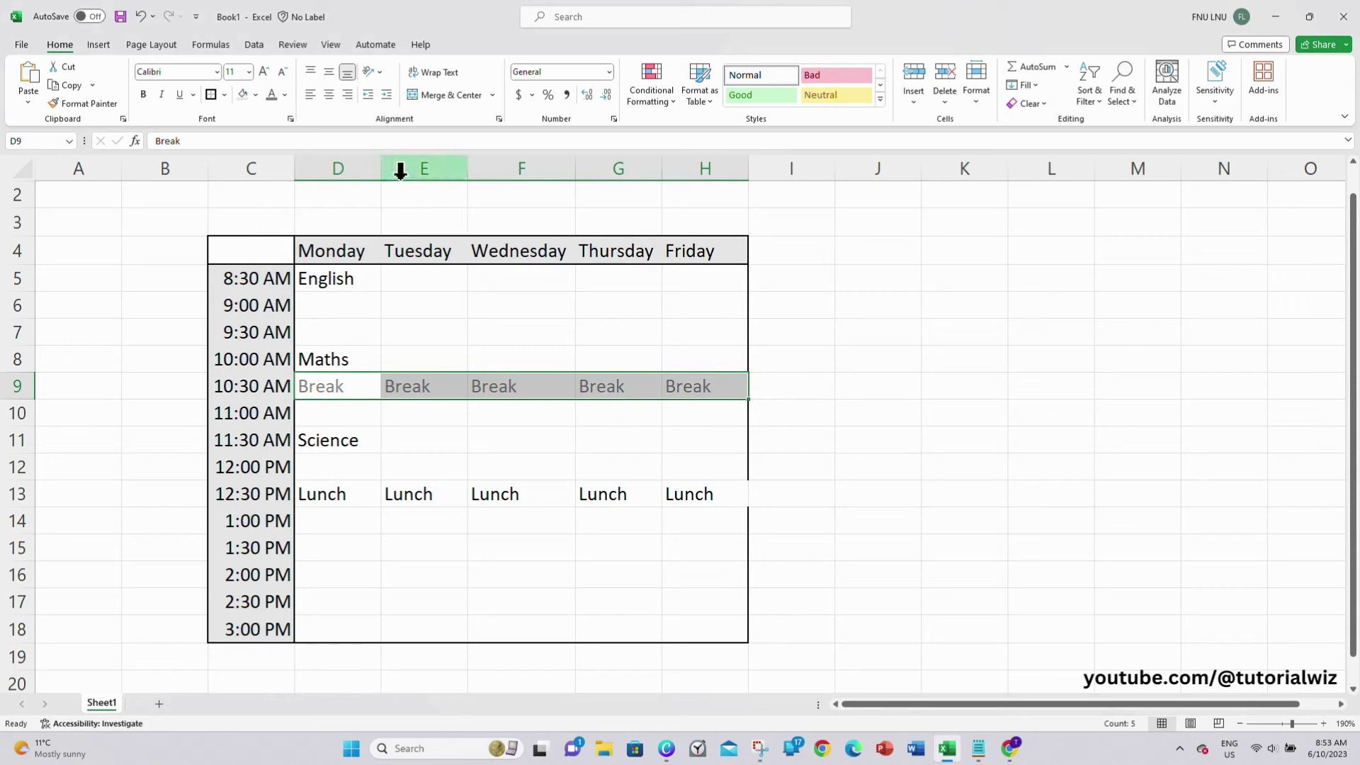
pyautogui.click(284, 94)
pyautogui.click(285, 146)
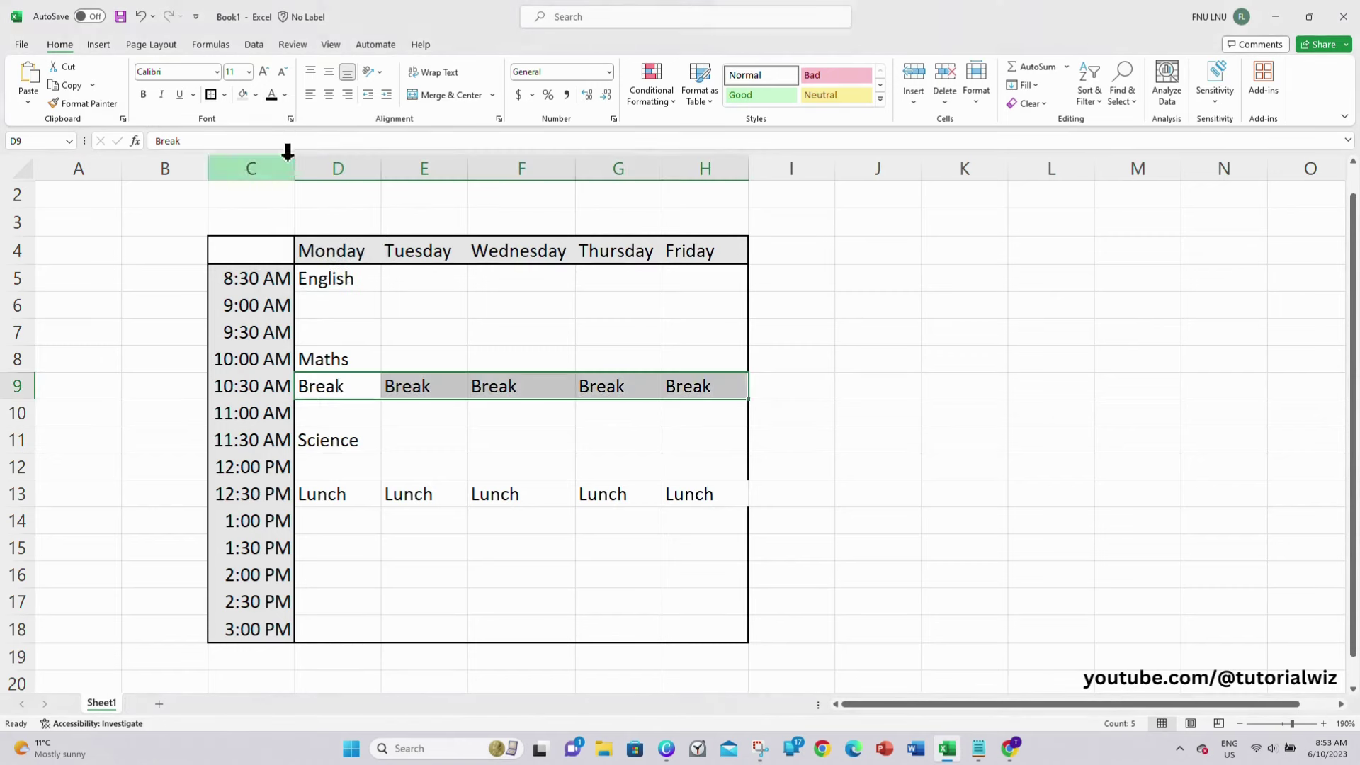
pyautogui.click(424, 302)
# - Shade the Break and Lunch rows light grey, and extend Monday's English to 9:00 AM
pyautogui.moveTo(338, 386); pyautogui.dragTo(714, 389)
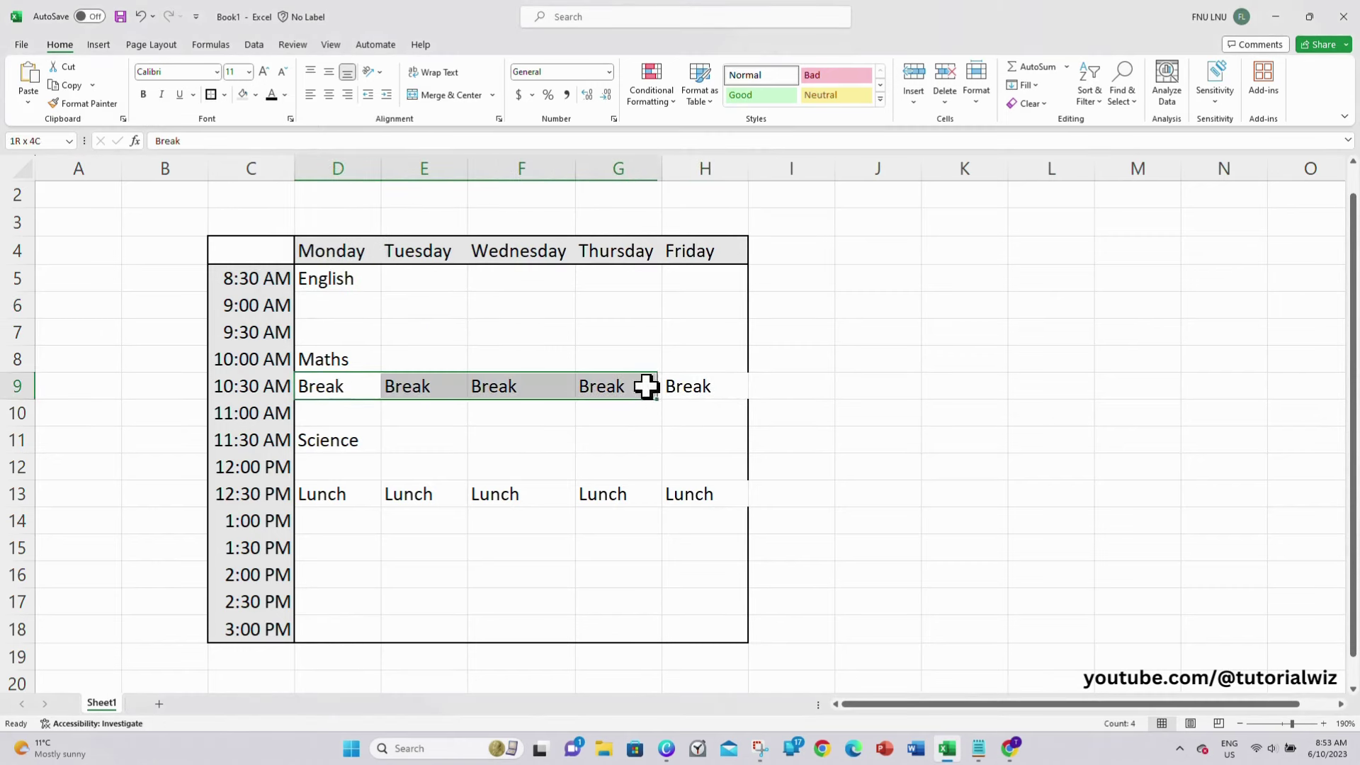
pyautogui.click(243, 94)
pyautogui.moveTo(349, 494); pyautogui.dragTo(677, 494)
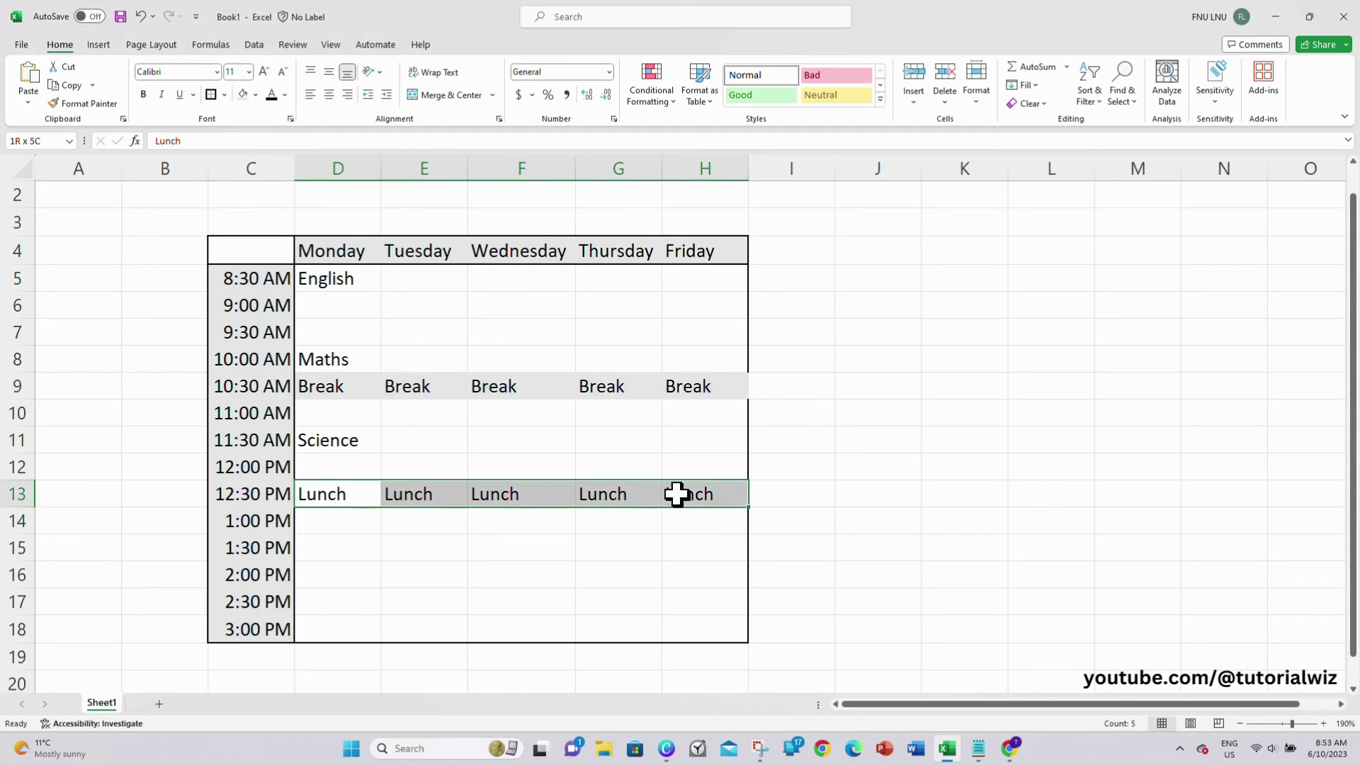
pyautogui.click(243, 96)
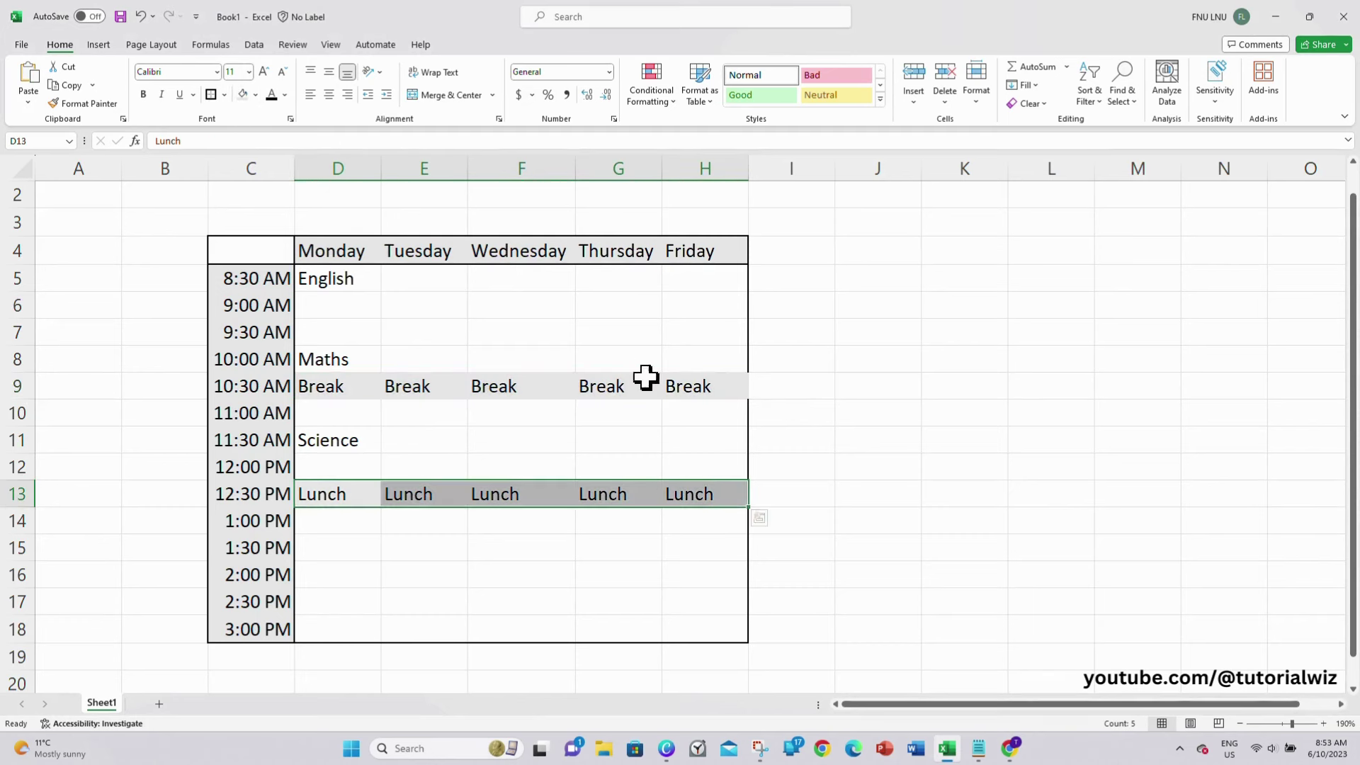
pyautogui.click(583, 437)
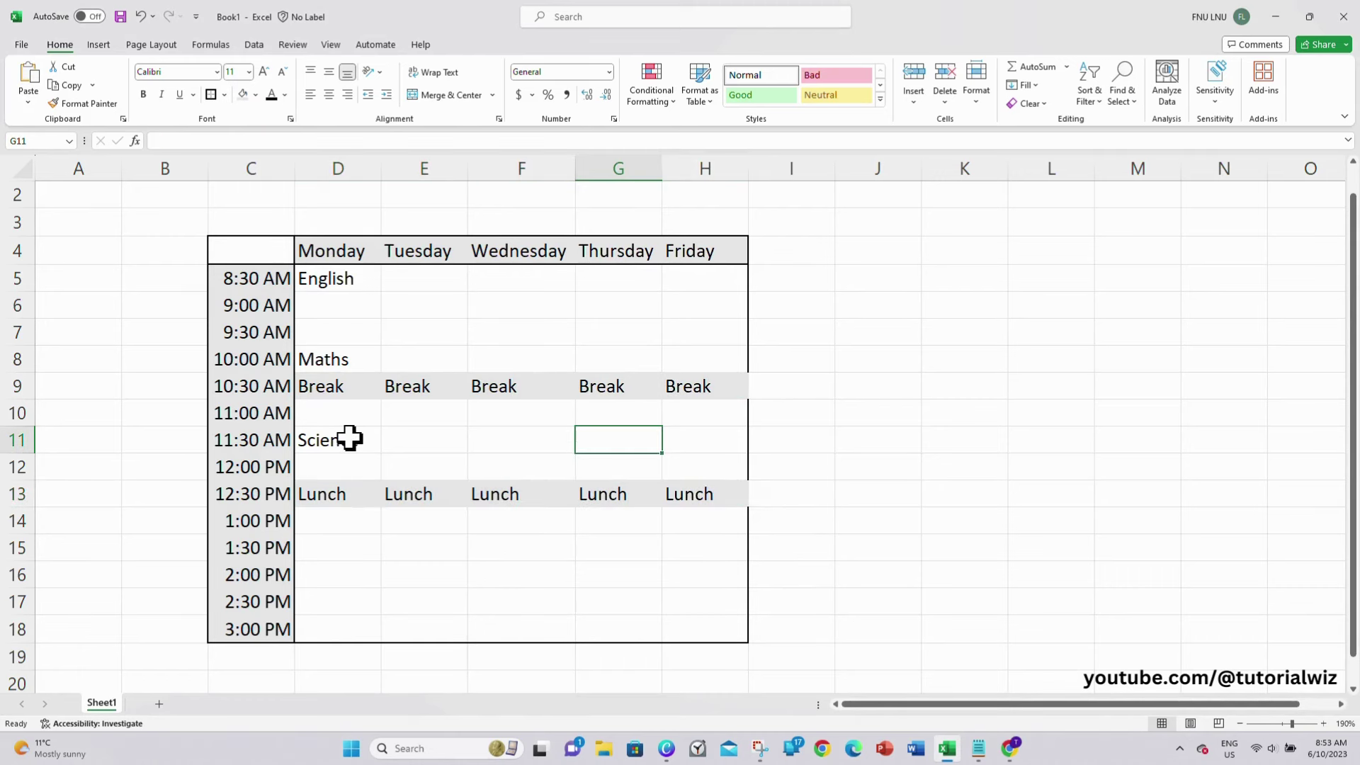
pyautogui.click(343, 282)
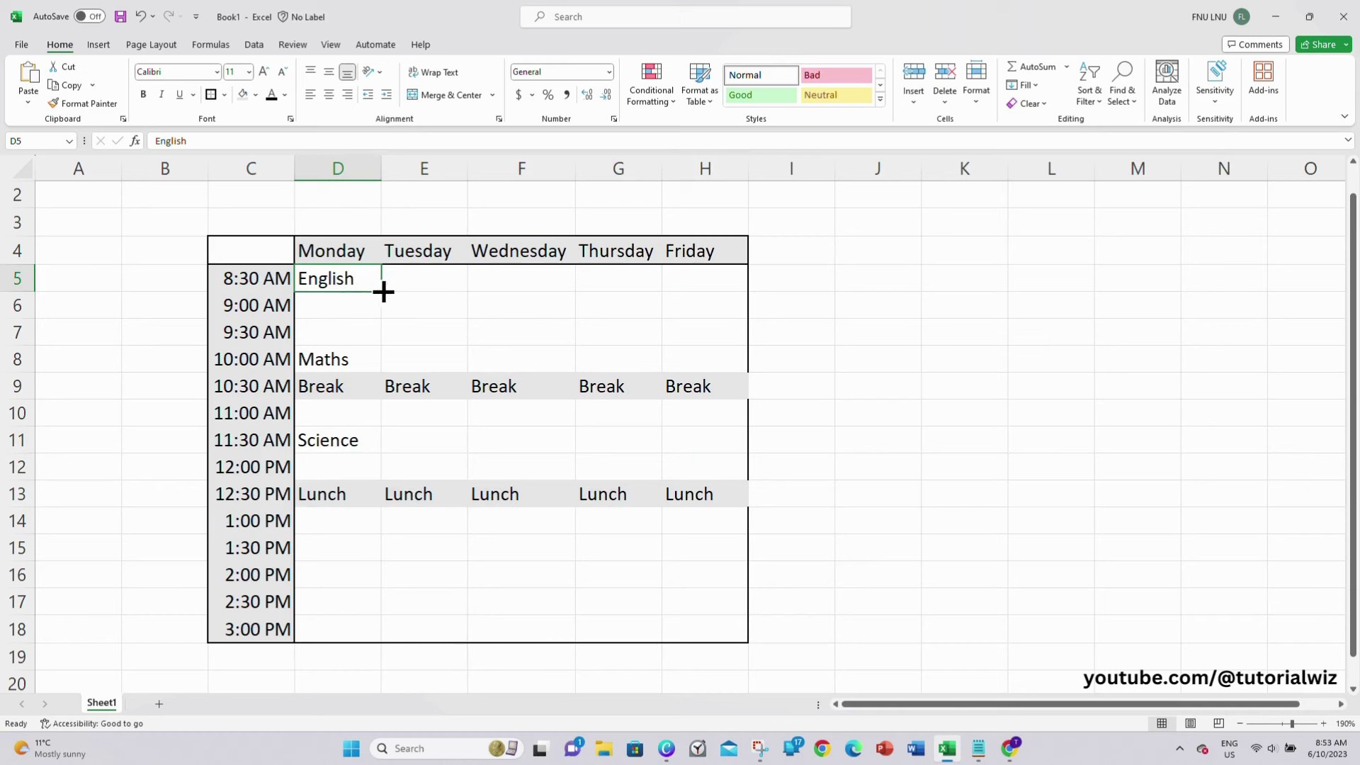
pyautogui.moveTo(383, 291); pyautogui.dragTo(381, 315)
# - Copy Maths into Monday 9:30 AM and Science into 11:00 AM and 12:00 PM
pyautogui.click(361, 358)
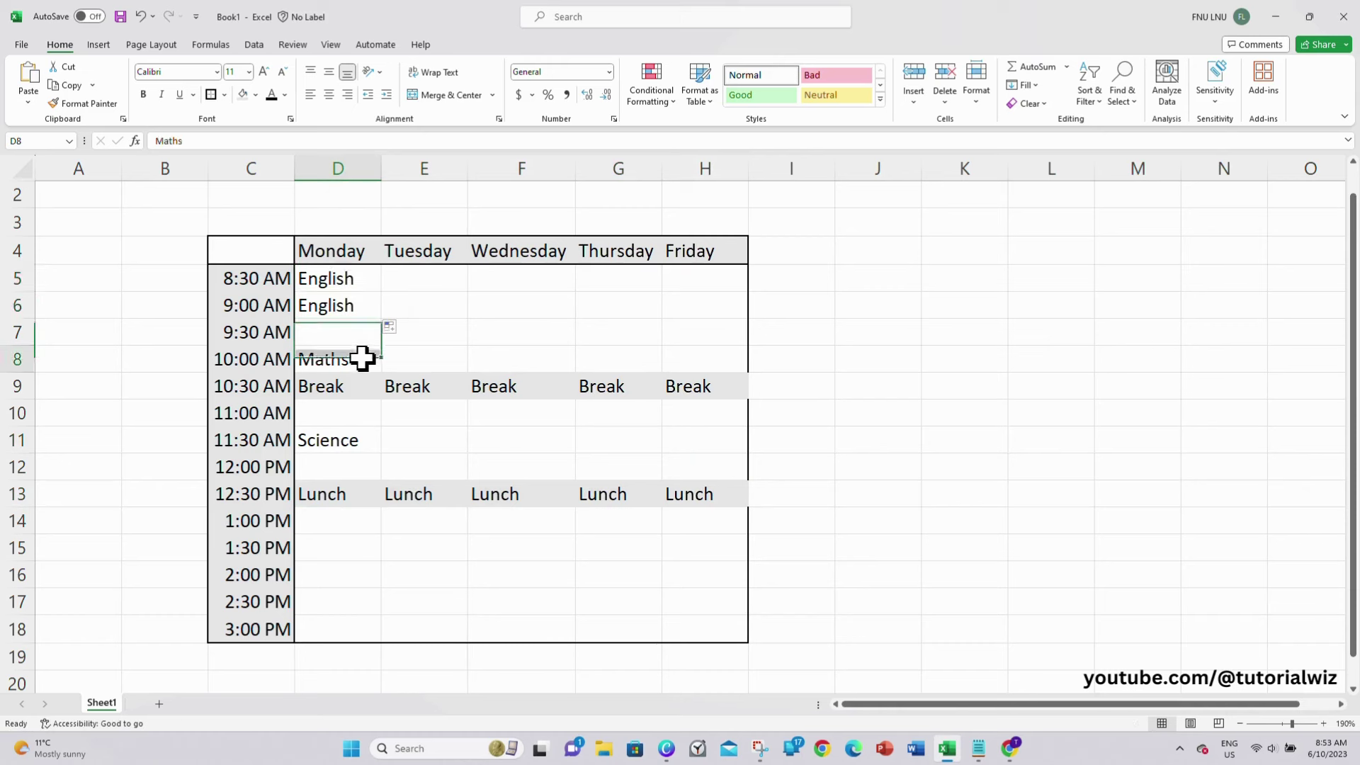
pyautogui.click(359, 333)
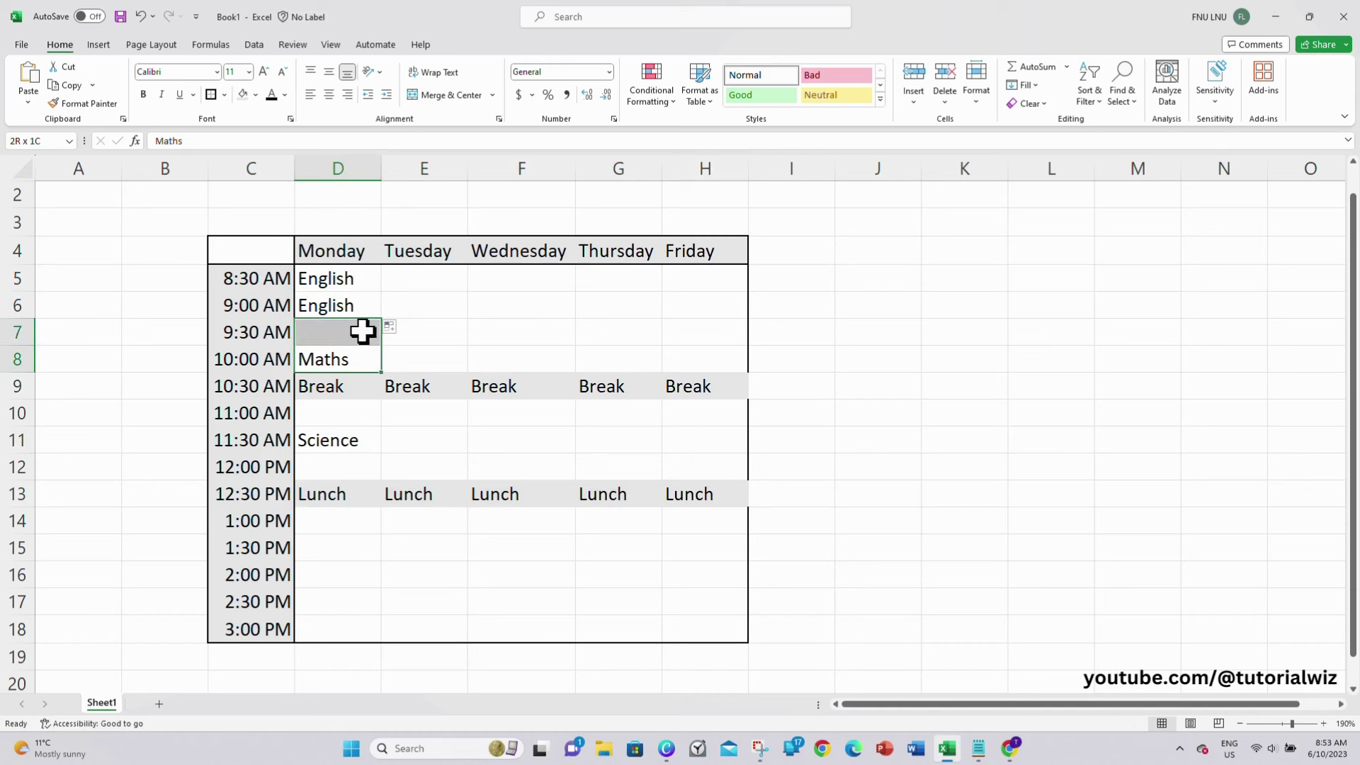
pyautogui.click(349, 359)
pyautogui.hotkey('ctrl', 'c')
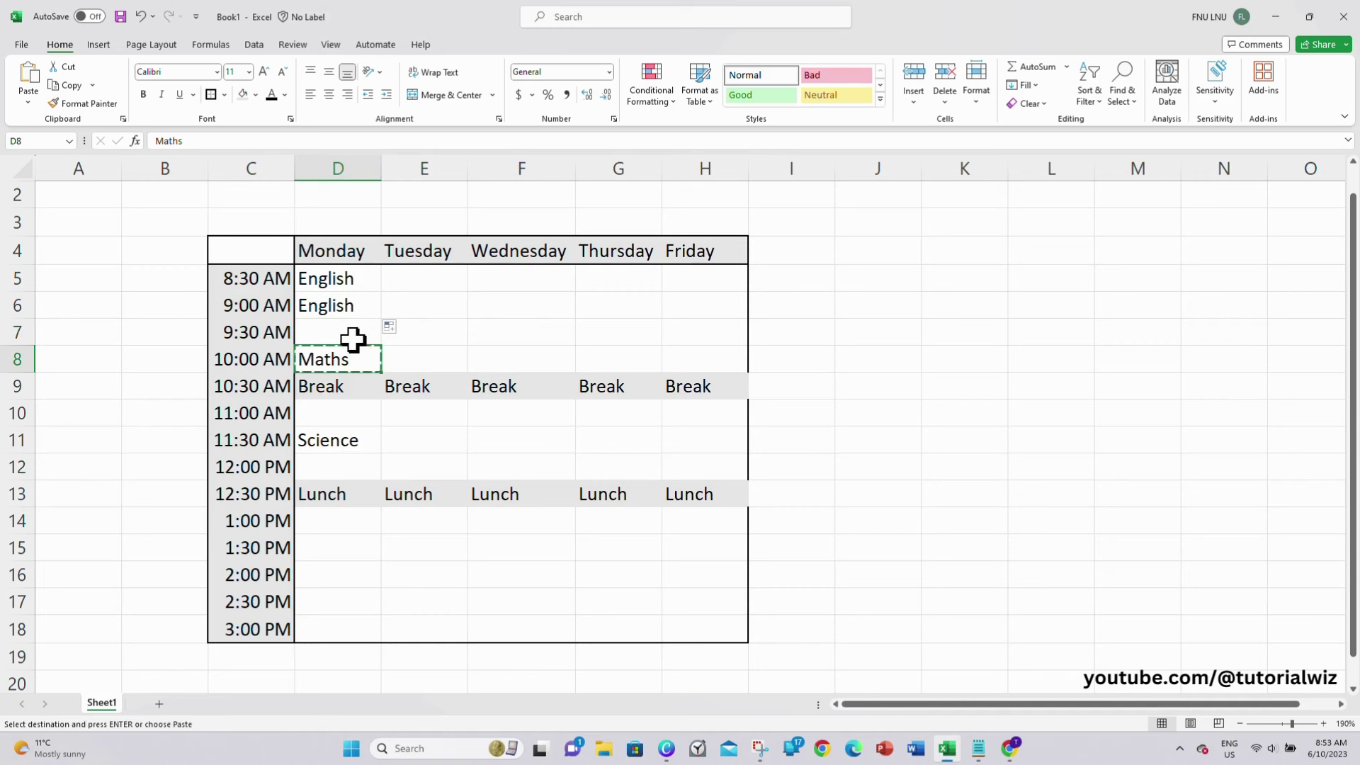
pyautogui.click(355, 334)
pyautogui.hotkey('ctrl', 'v')
pyautogui.click(358, 437)
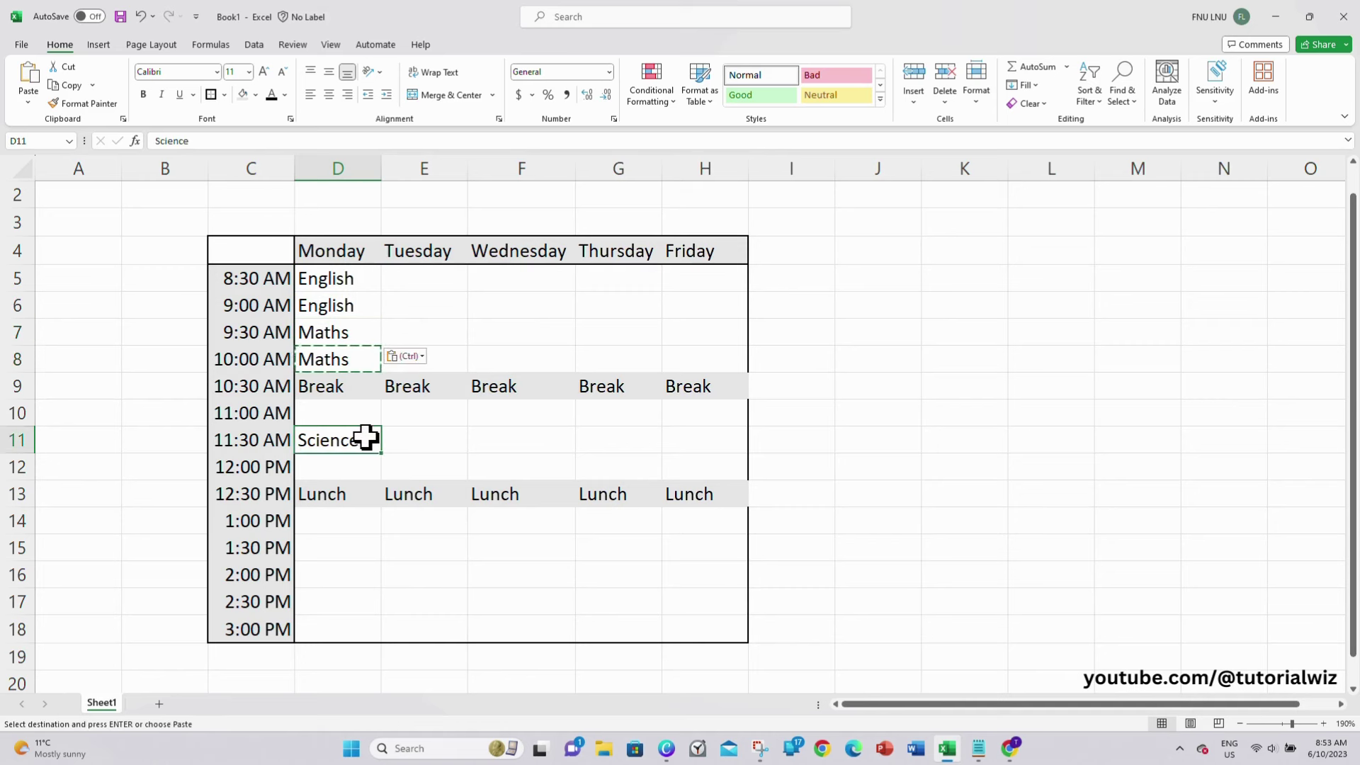
pyautogui.hotkey('ctrl', 'c')
pyautogui.click(358, 461)
pyautogui.hotkey('ctrl', 'v')
pyautogui.click(358, 415)
pyautogui.hotkey('ctrl', 'v')
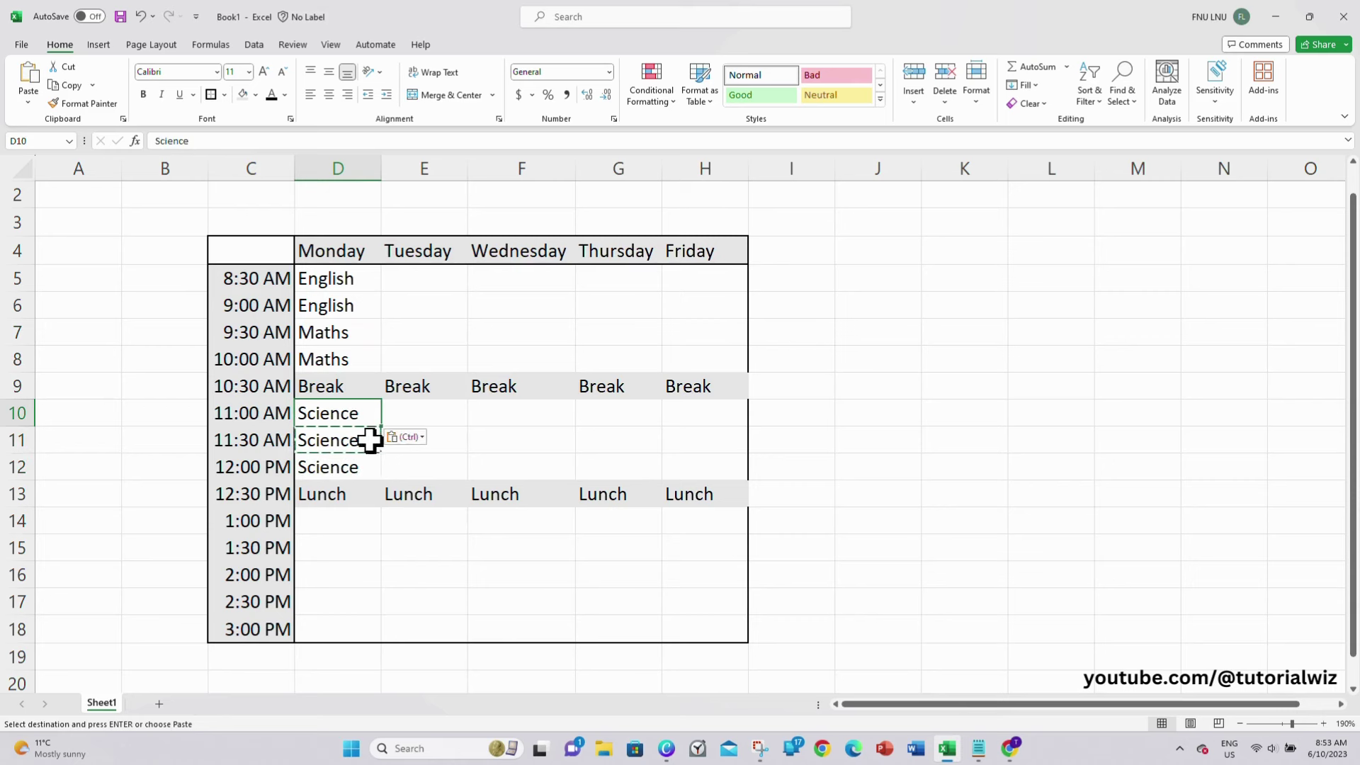
# - Enter Sport in Monday's 1:00, 1:30 and 2:00 PM slots, D14:D16
pyautogui.click(370, 517)
pyautogui.write('Spor')
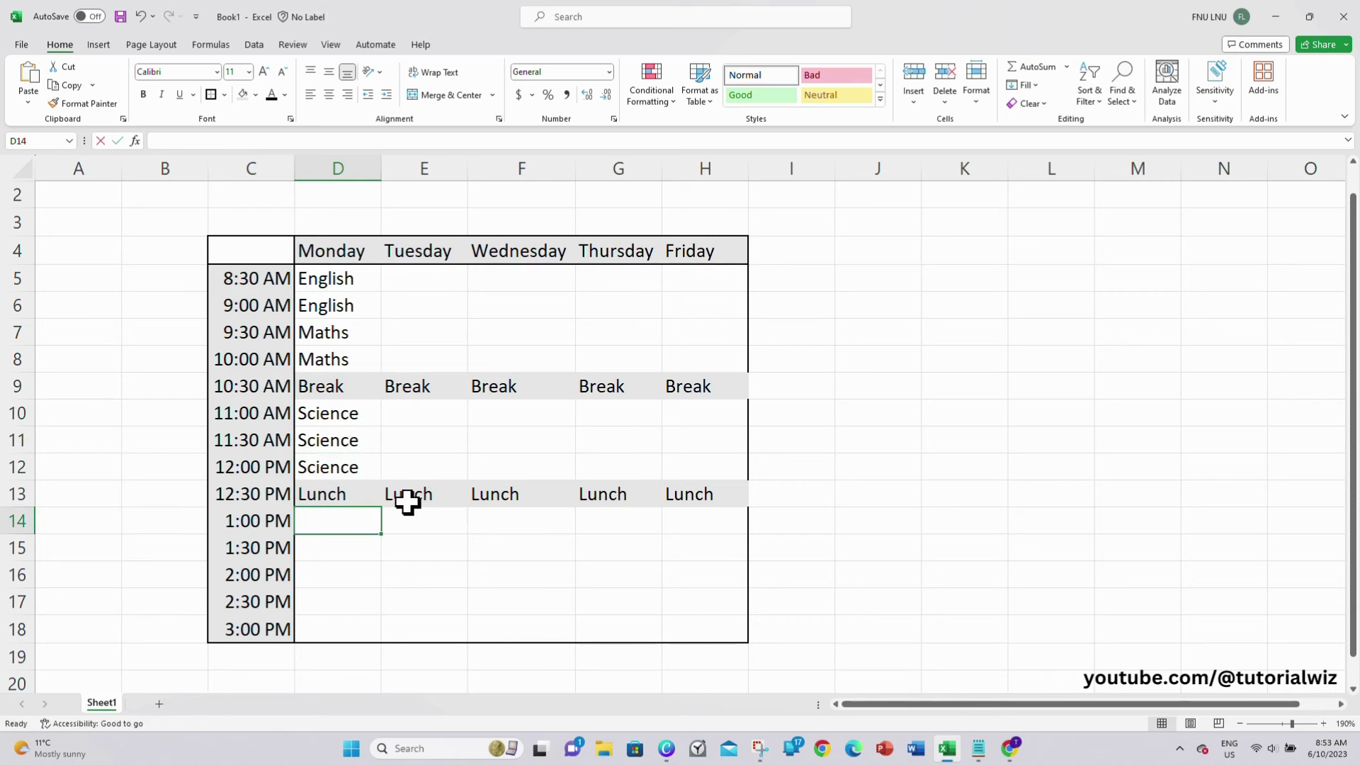
pyautogui.write('ty')
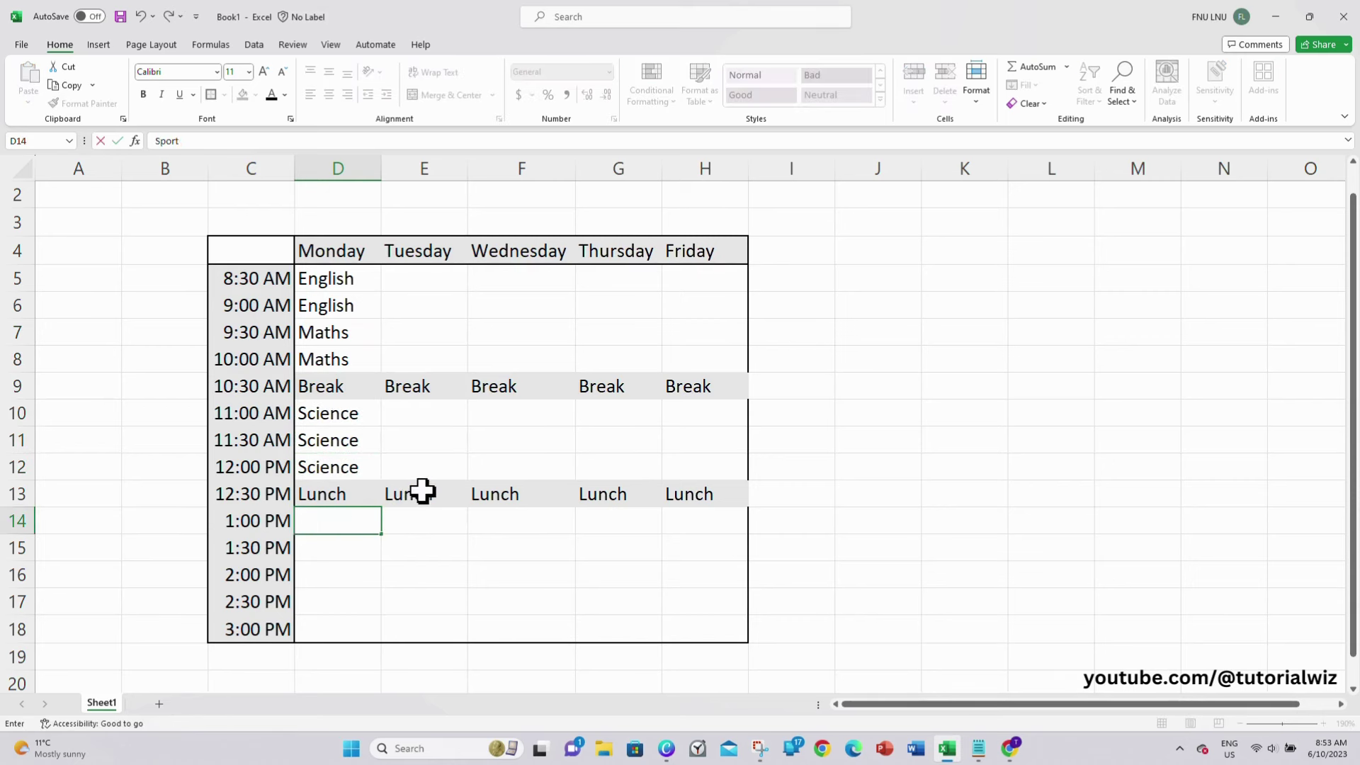
pyautogui.scroll(1, 423, 490)
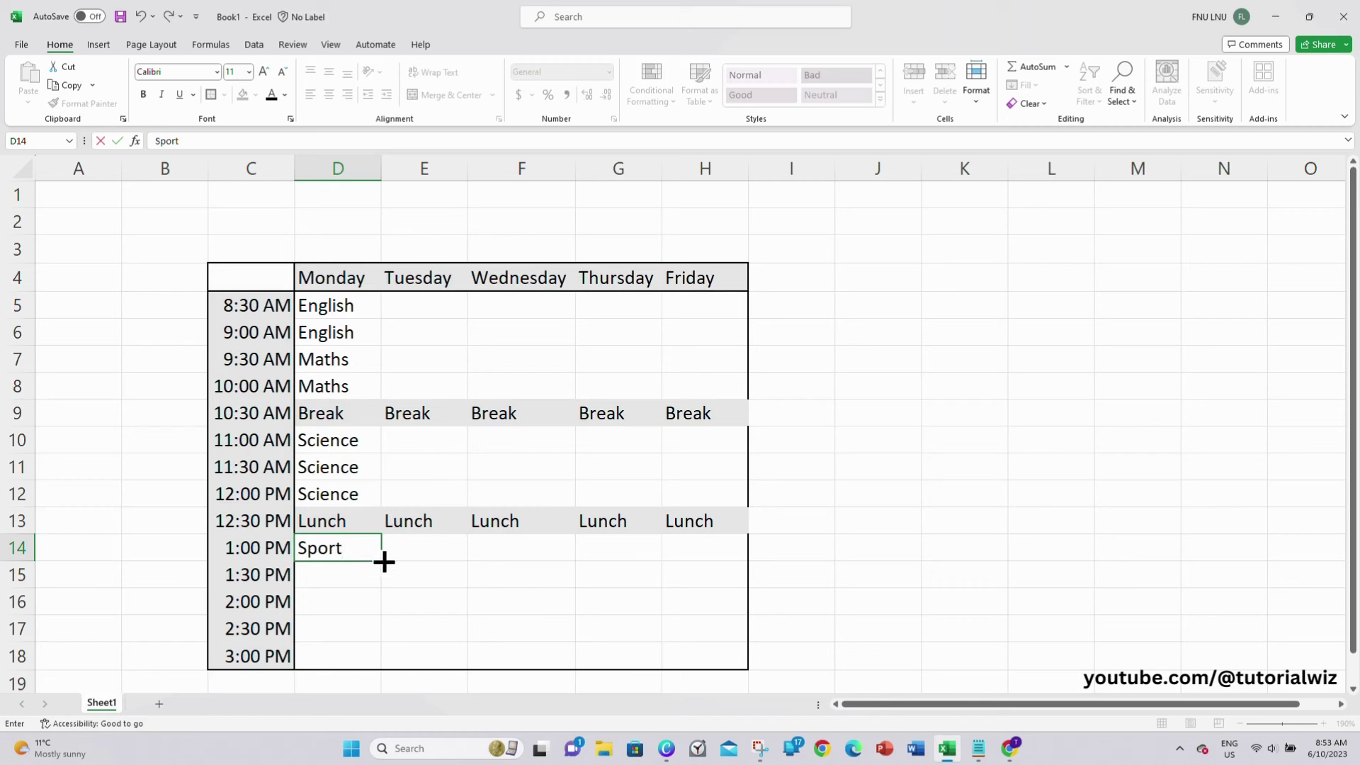
pyautogui.moveTo(384, 562); pyautogui.dragTo(380, 579)
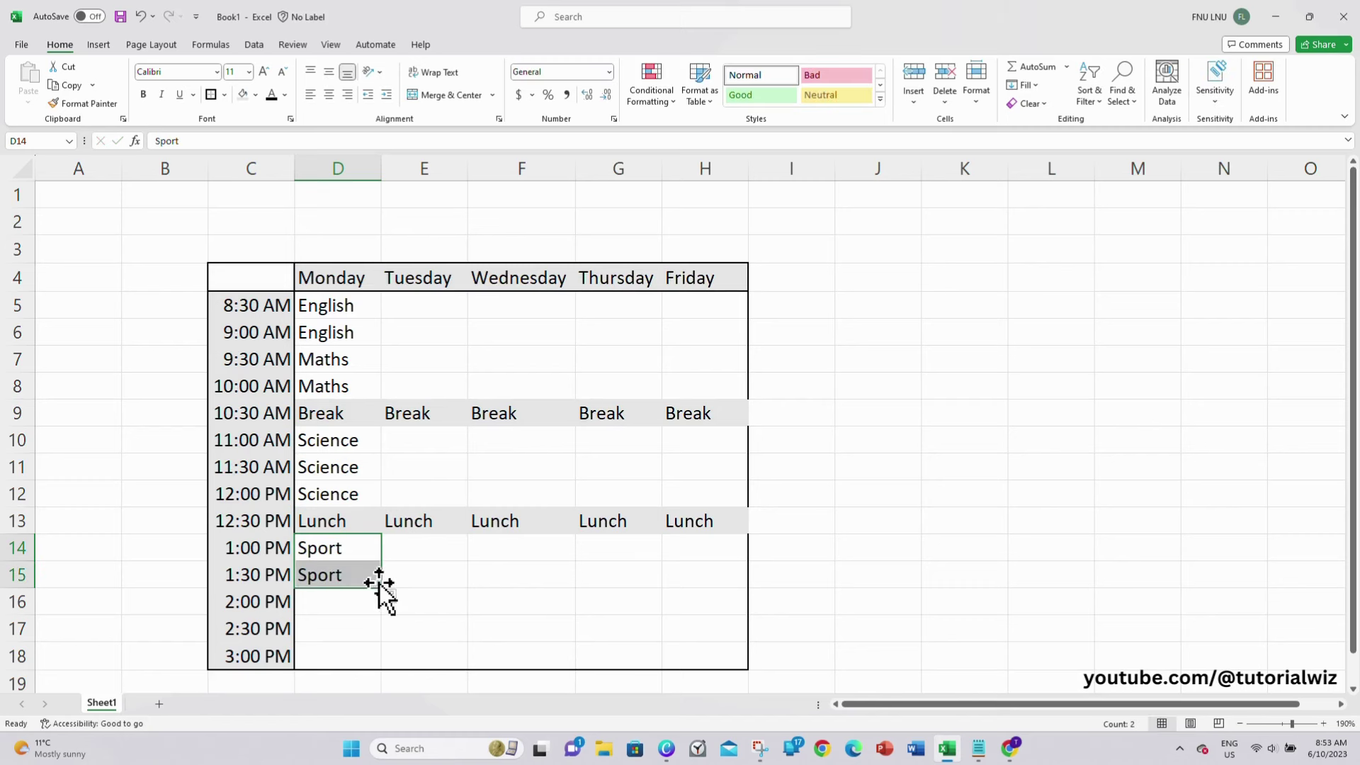
pyautogui.moveTo(380, 589); pyautogui.dragTo(380, 606)
# - Enter Tech in Monday's 2:30 and 3:00 PM slots, D17:D18
pyautogui.click(365, 629)
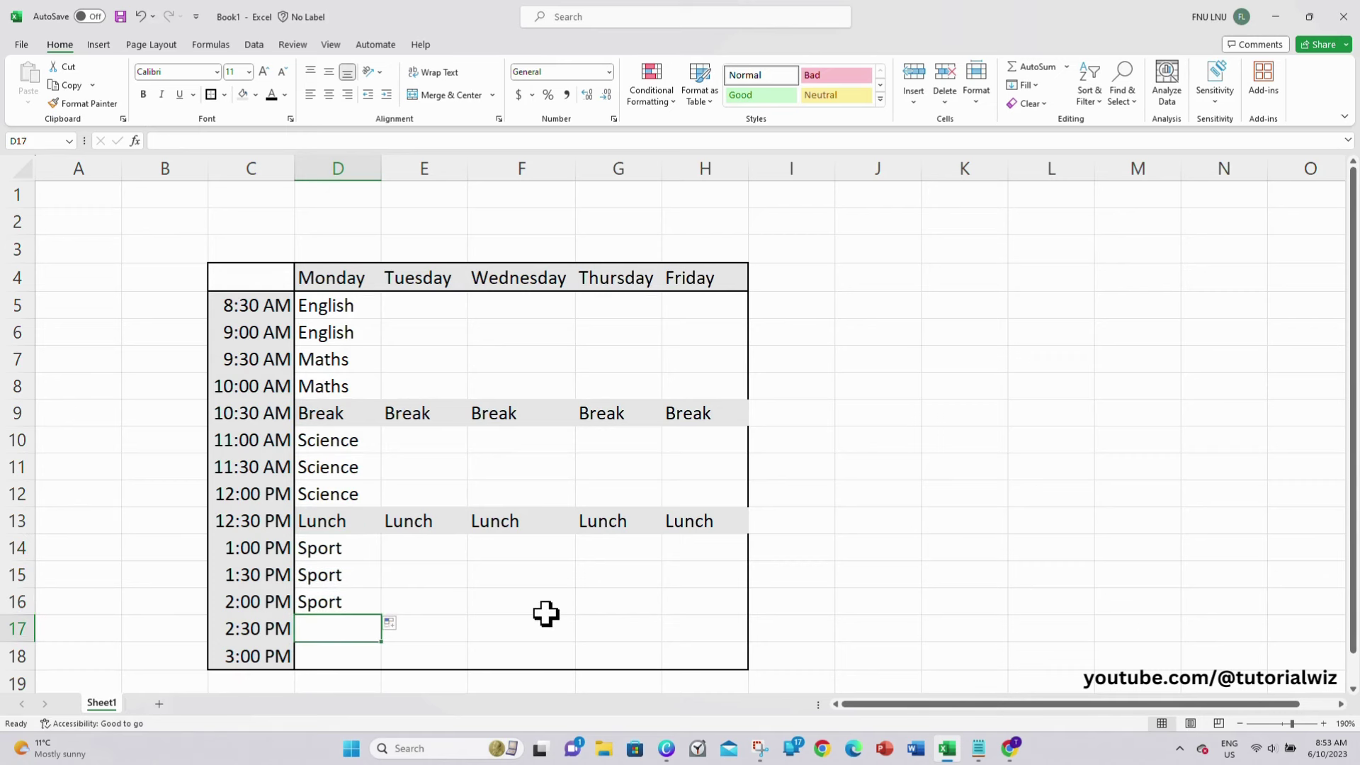
pyautogui.write('Tech')
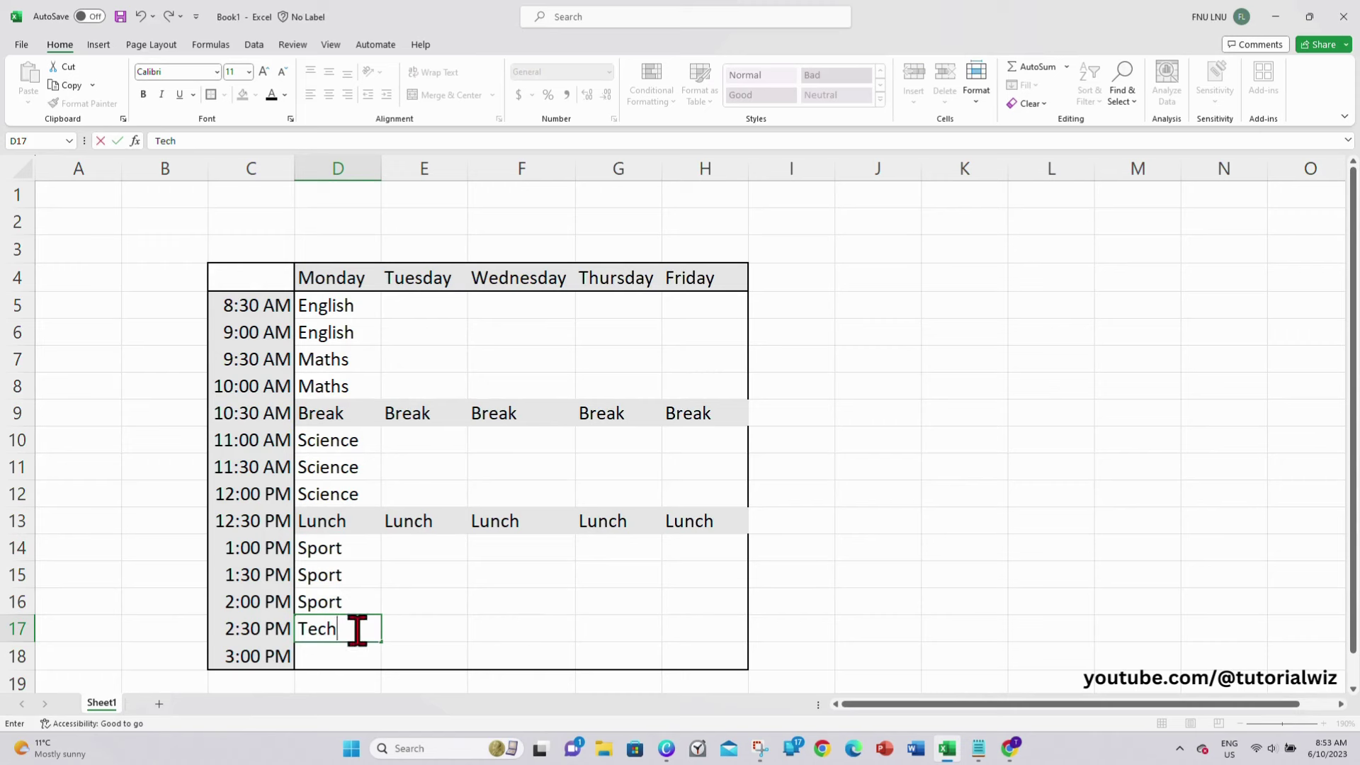
pyautogui.click(410, 623)
pyautogui.click(378, 632)
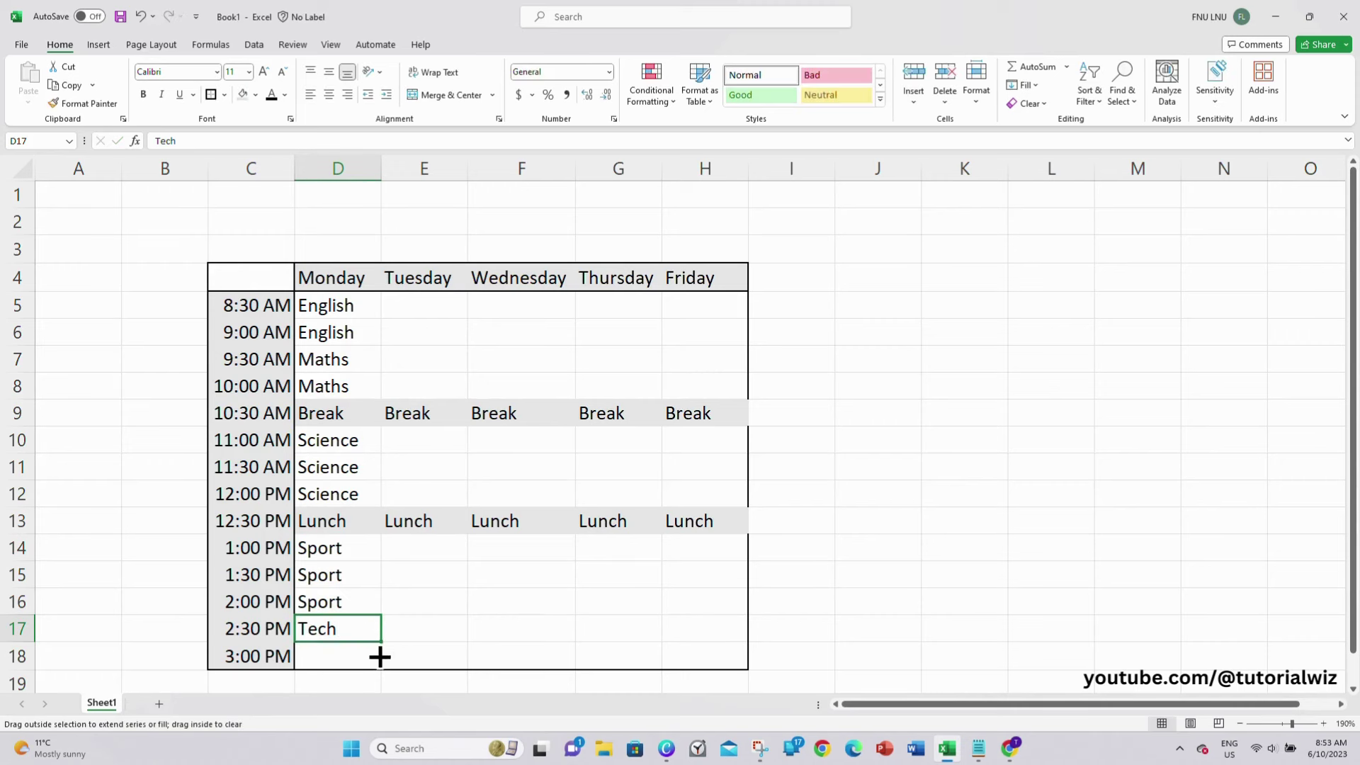
pyautogui.moveTo(384, 643); pyautogui.dragTo(379, 657)
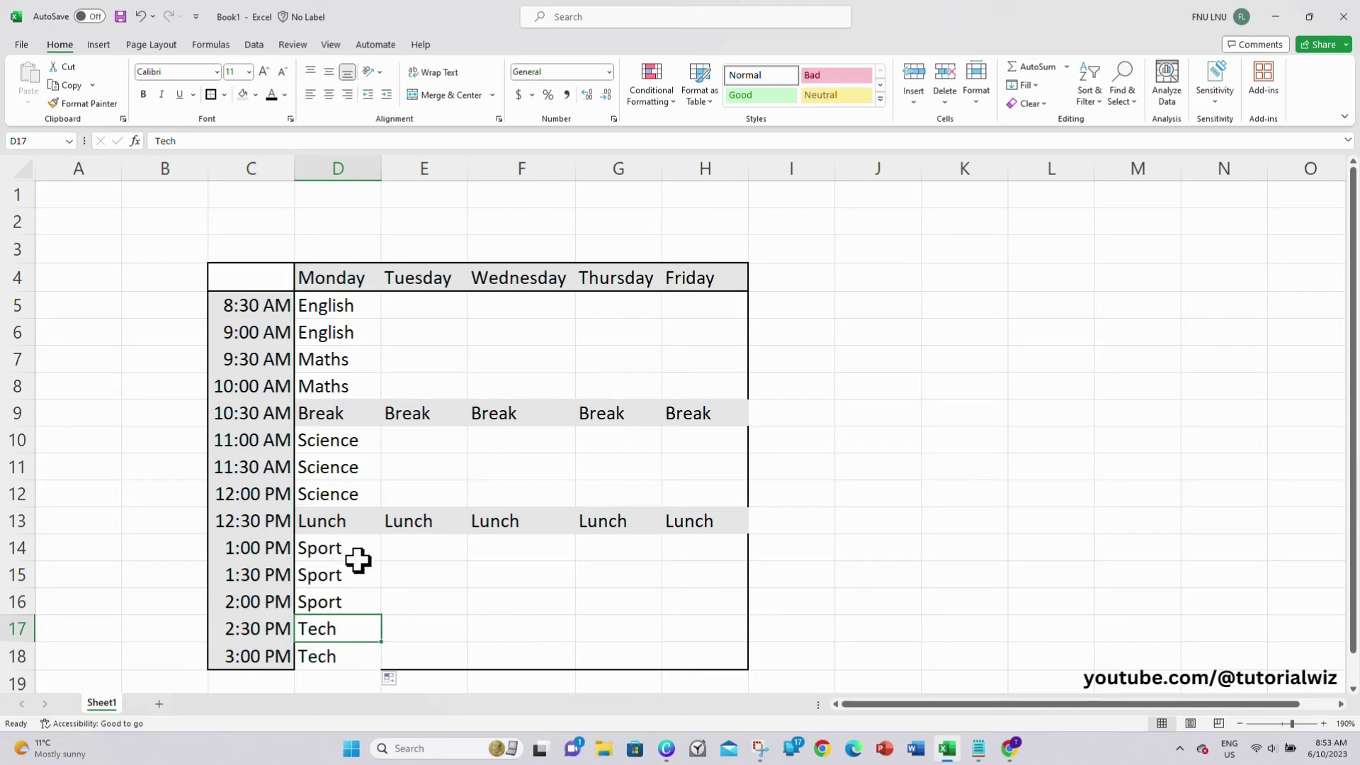
pyautogui.moveTo(353, 307); pyautogui.dragTo(354, 332)
# - Copy Monday's English block into F7, G11 and H17
pyautogui.hotkey('ctrl', 'c')
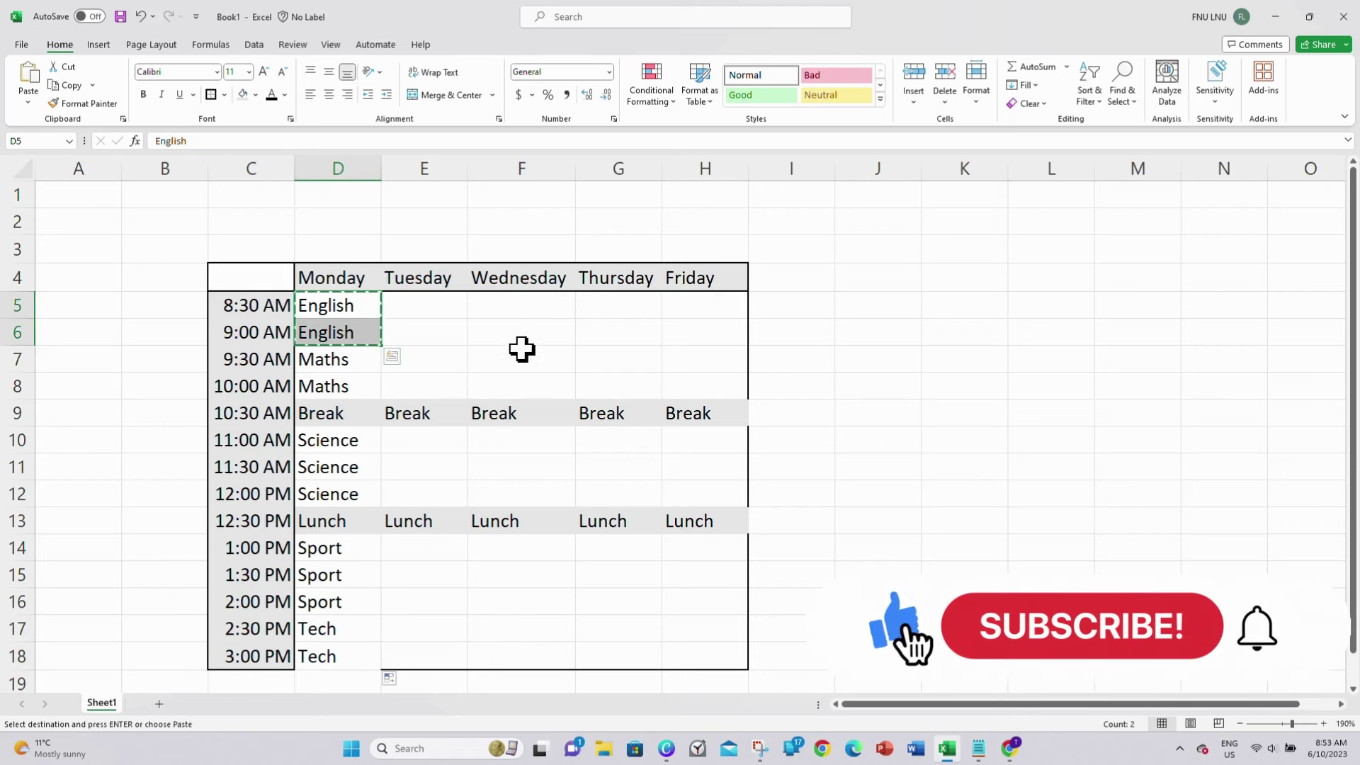
pyautogui.click(522, 354)
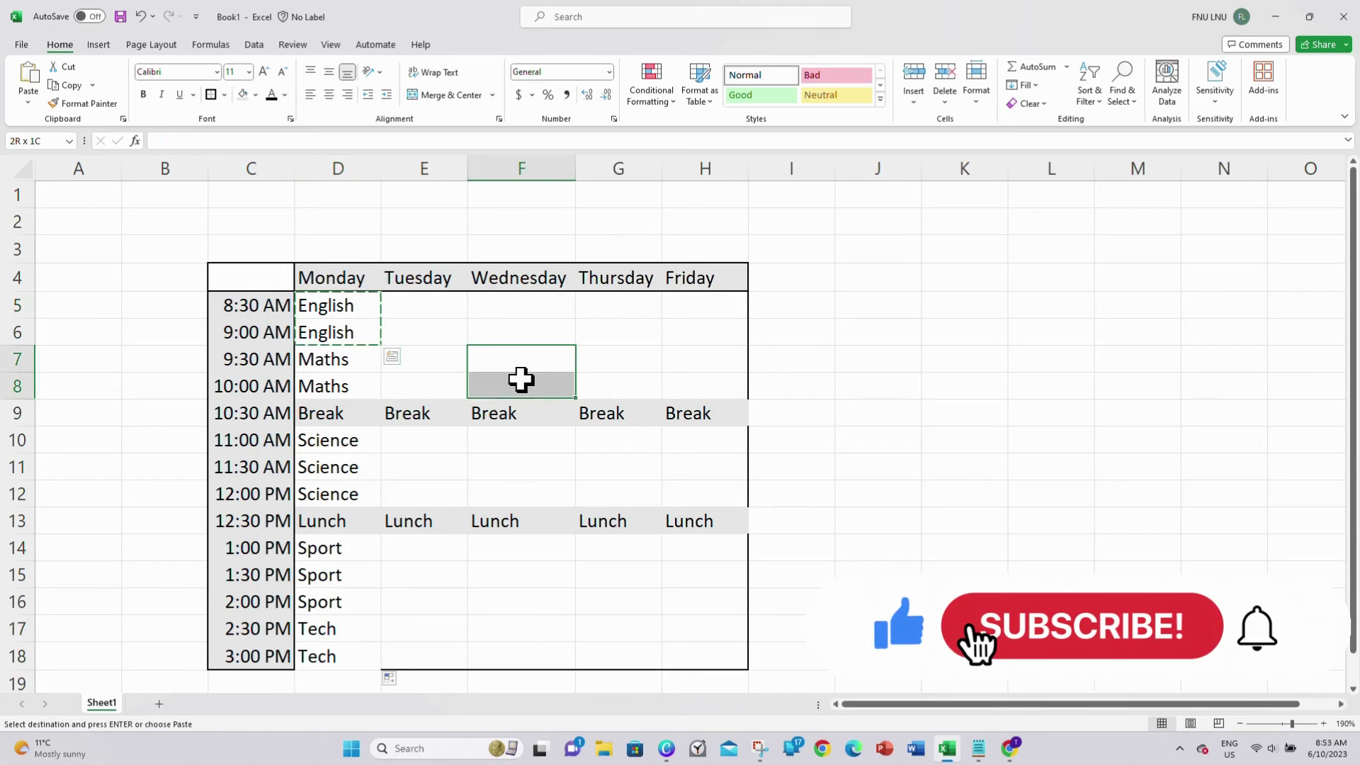
pyautogui.hotkey('ctrl', 'v')
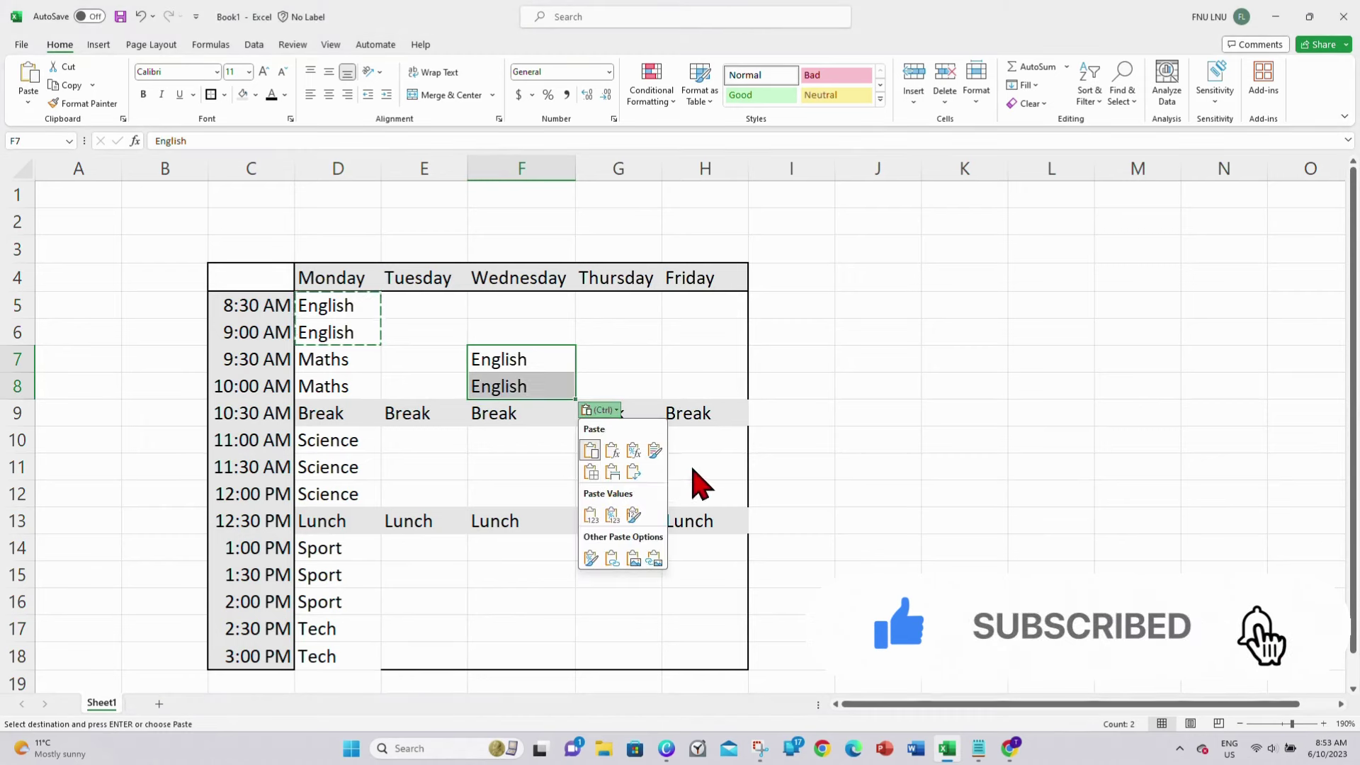
pyautogui.click(614, 467)
pyautogui.hotkey('ctrl', 'v')
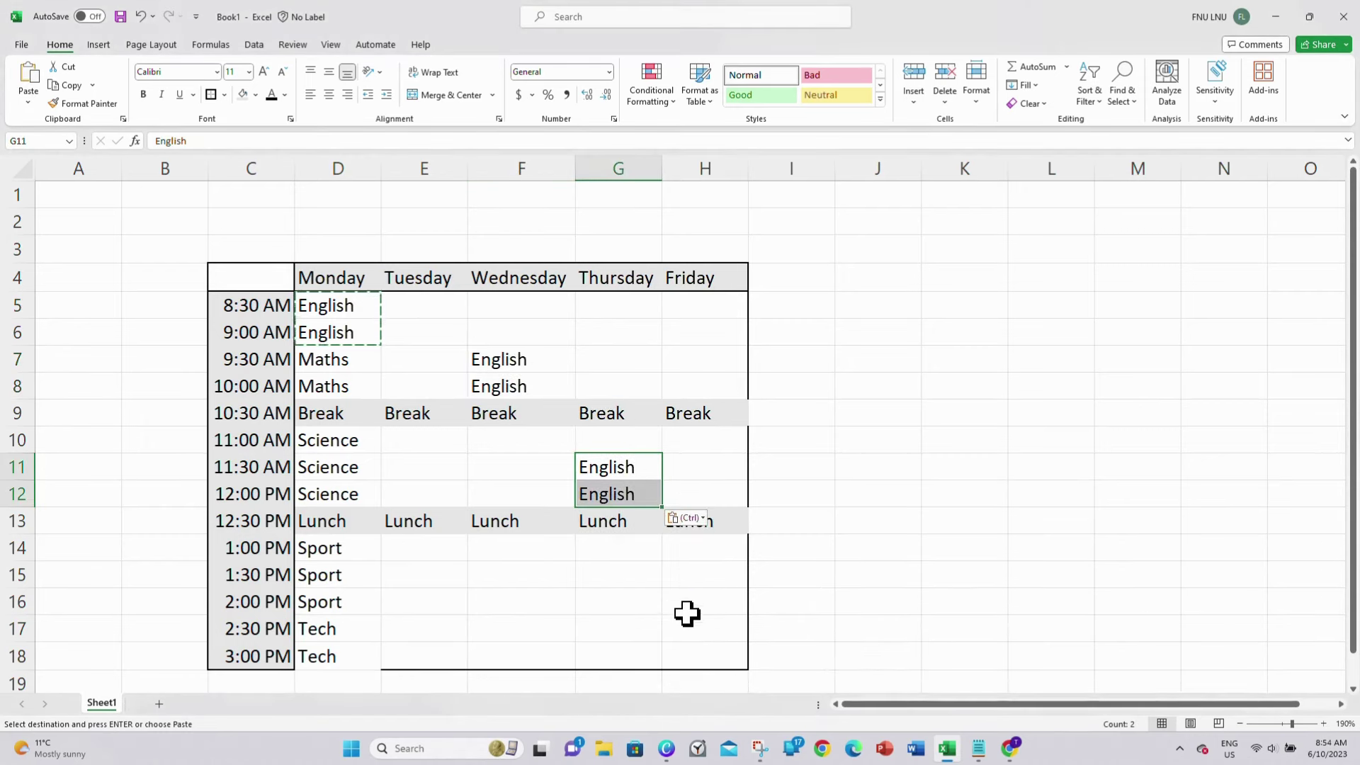
pyautogui.click(694, 626)
pyautogui.hotkey('ctrl', 'v')
# - Copy Monday's Maths block into E5, G5, F10 and H14
pyautogui.moveTo(352, 362); pyautogui.dragTo(359, 382)
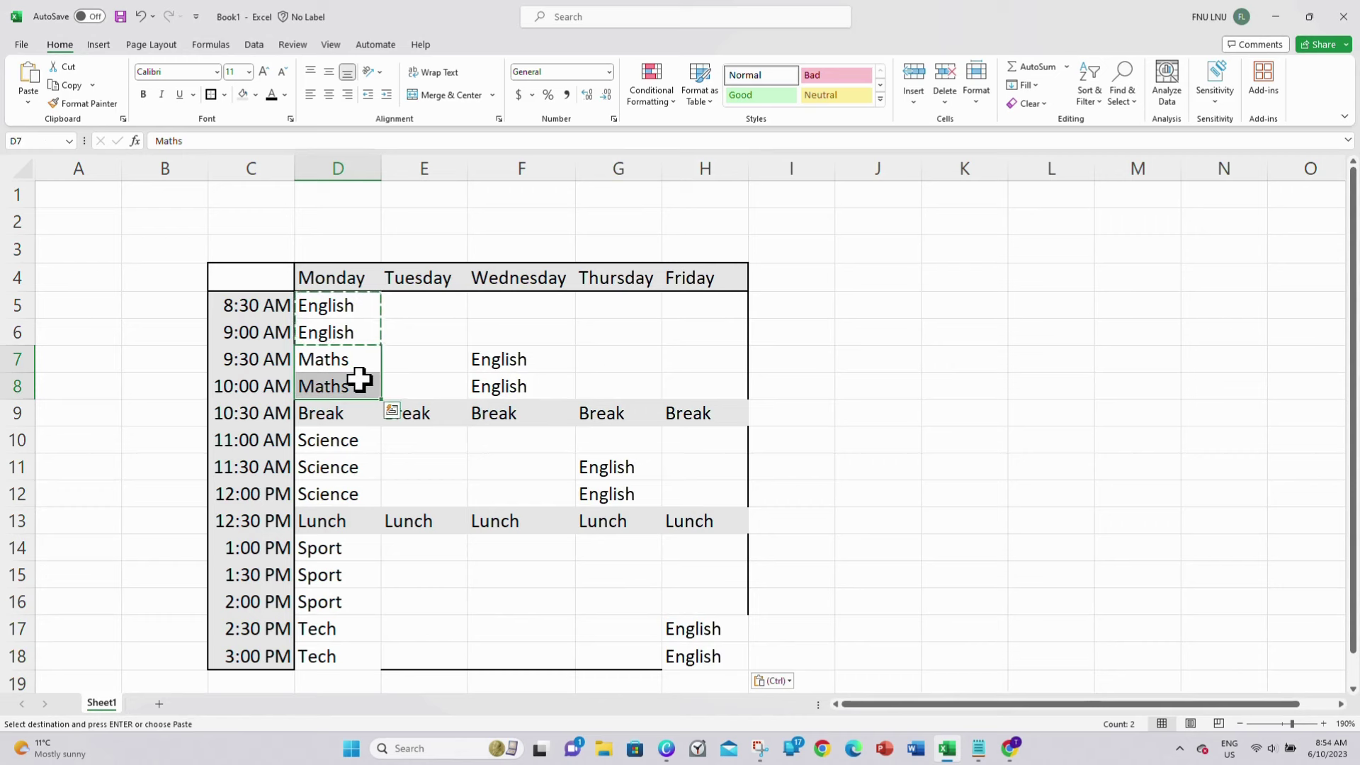
pyautogui.hotkey('ctrl', 'c')
pyautogui.click(430, 303)
pyautogui.hotkey('ctrl', 'v')
pyautogui.click(593, 307)
pyautogui.hotkey('ctrl', 'v')
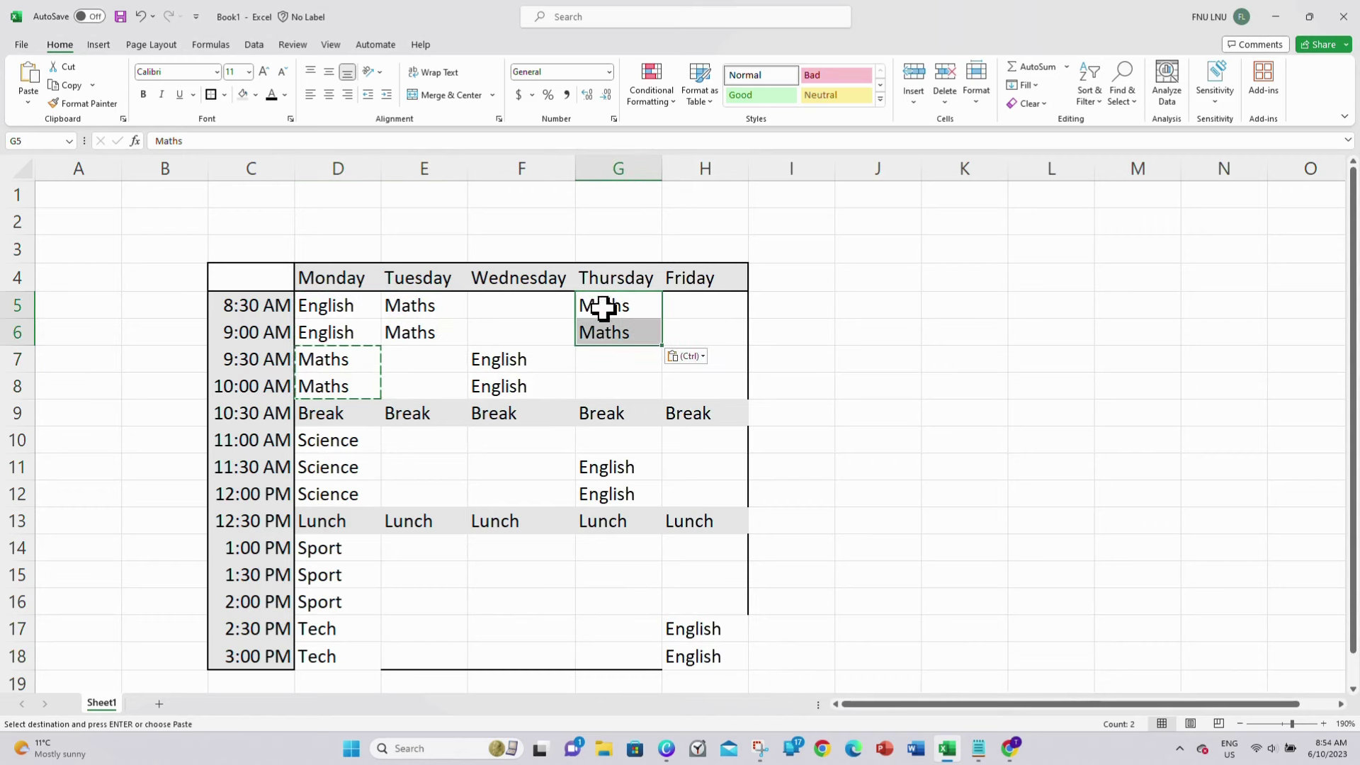
pyautogui.click(503, 445)
pyautogui.hotkey('ctrl', 'v')
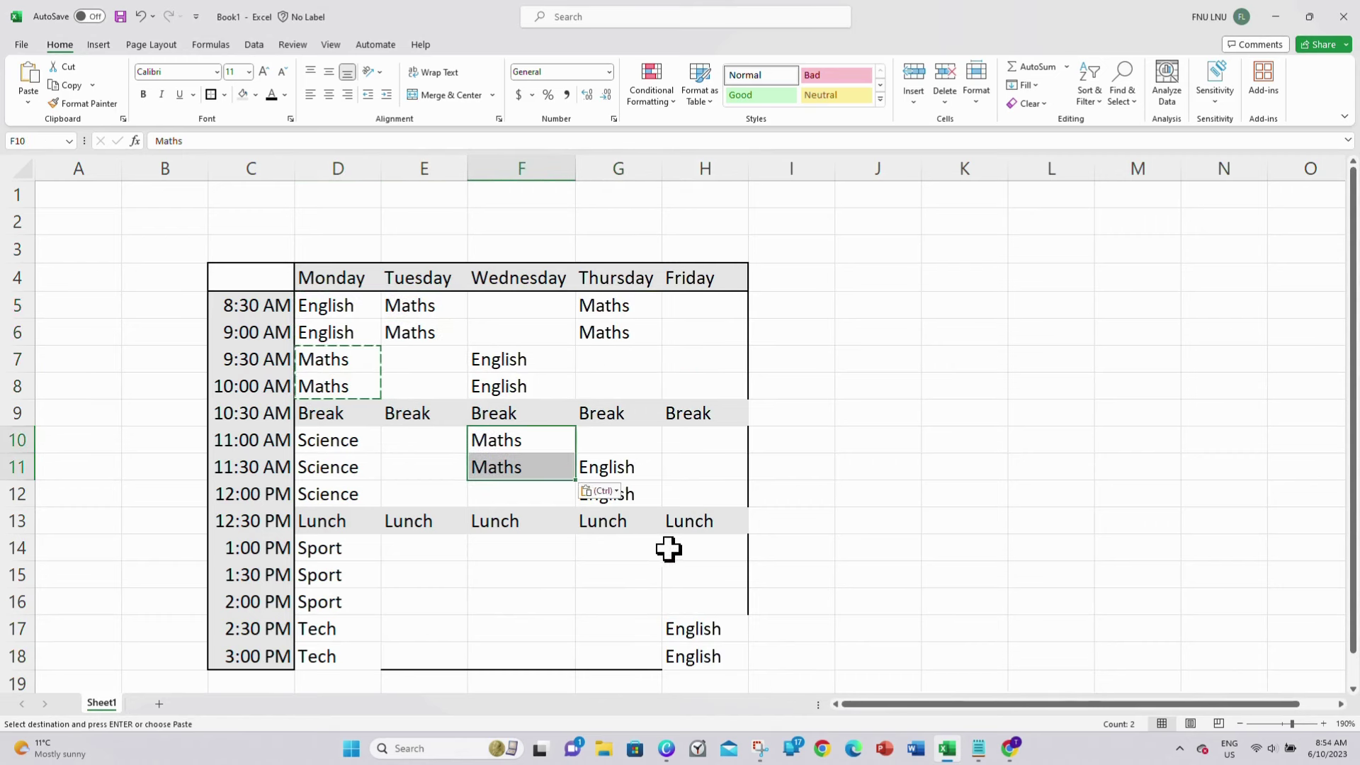
pyautogui.click(681, 549)
pyautogui.hotkey('ctrl', 'v')
# - Copy Monday's three Sport periods into E10:E12, H10 and F14
pyautogui.moveTo(352, 546); pyautogui.dragTo(358, 601)
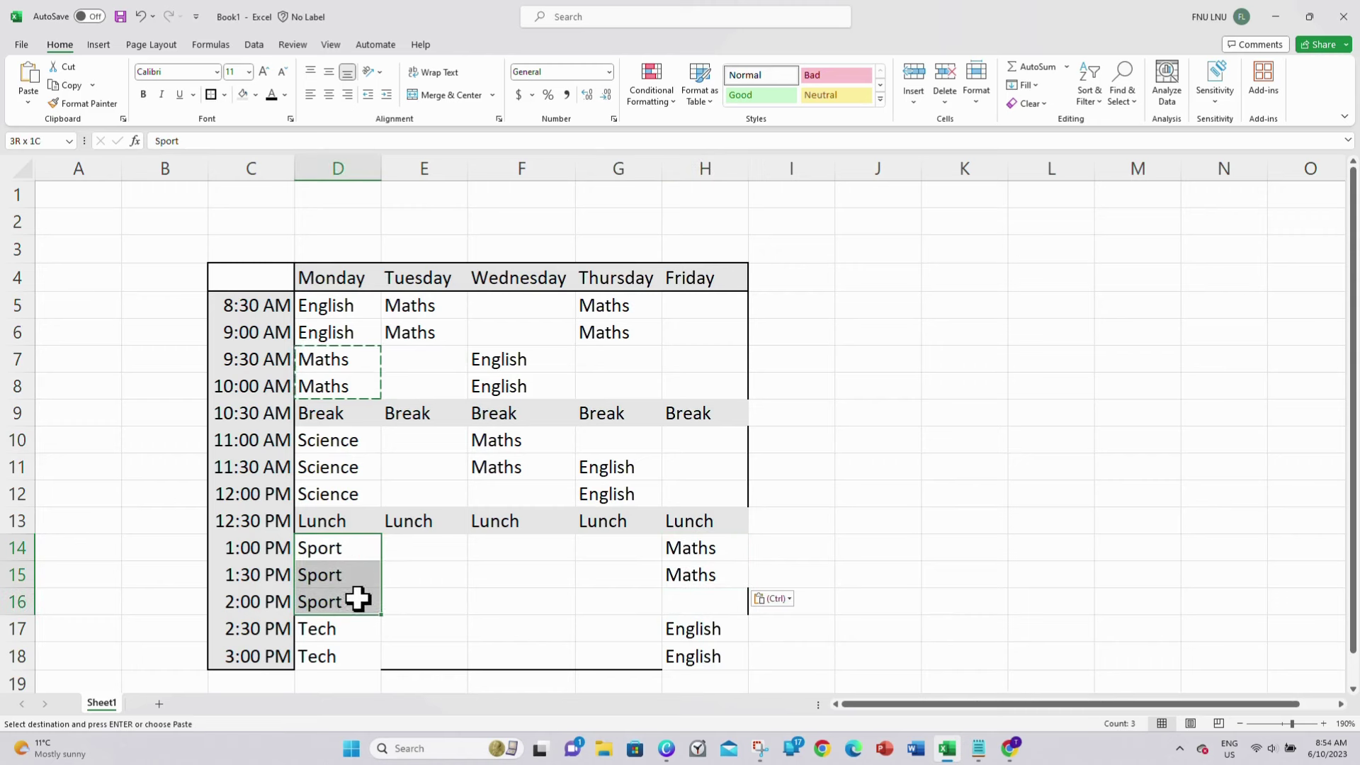
pyautogui.hotkey('ctrl', 'c')
pyautogui.moveTo(440, 496); pyautogui.dragTo(432, 440)
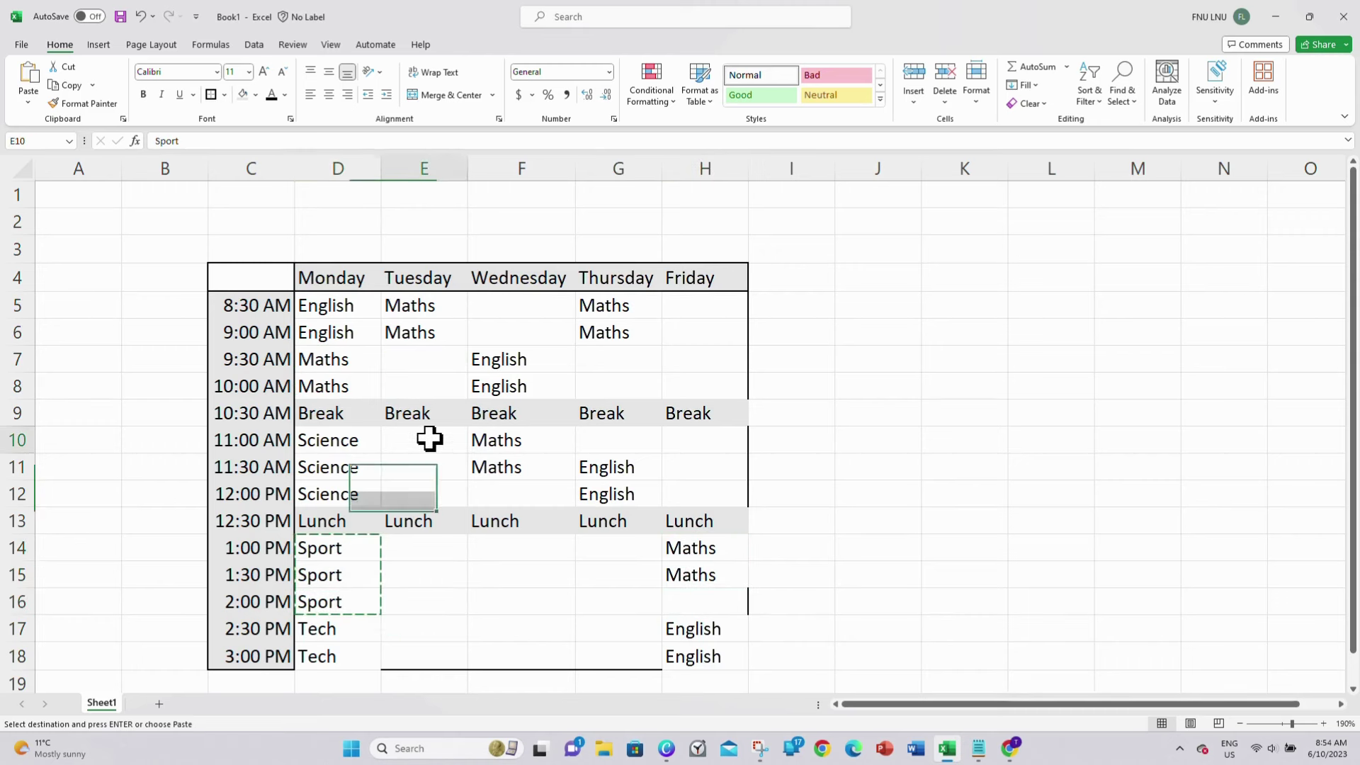
pyautogui.hotkey('ctrl', 'v')
pyautogui.click(696, 442)
pyautogui.hotkey('ctrl', 'v')
pyautogui.click(540, 551)
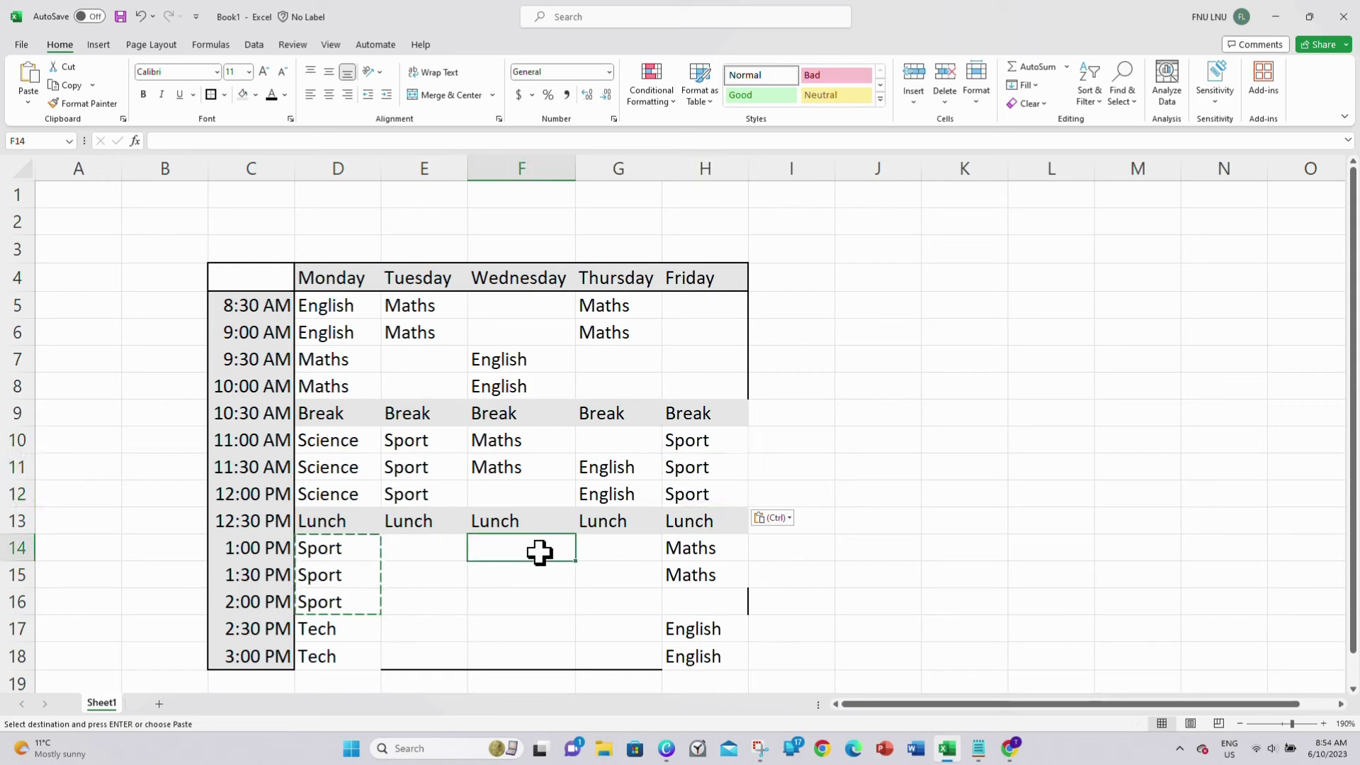
pyautogui.hotkey('ctrl', 'v')
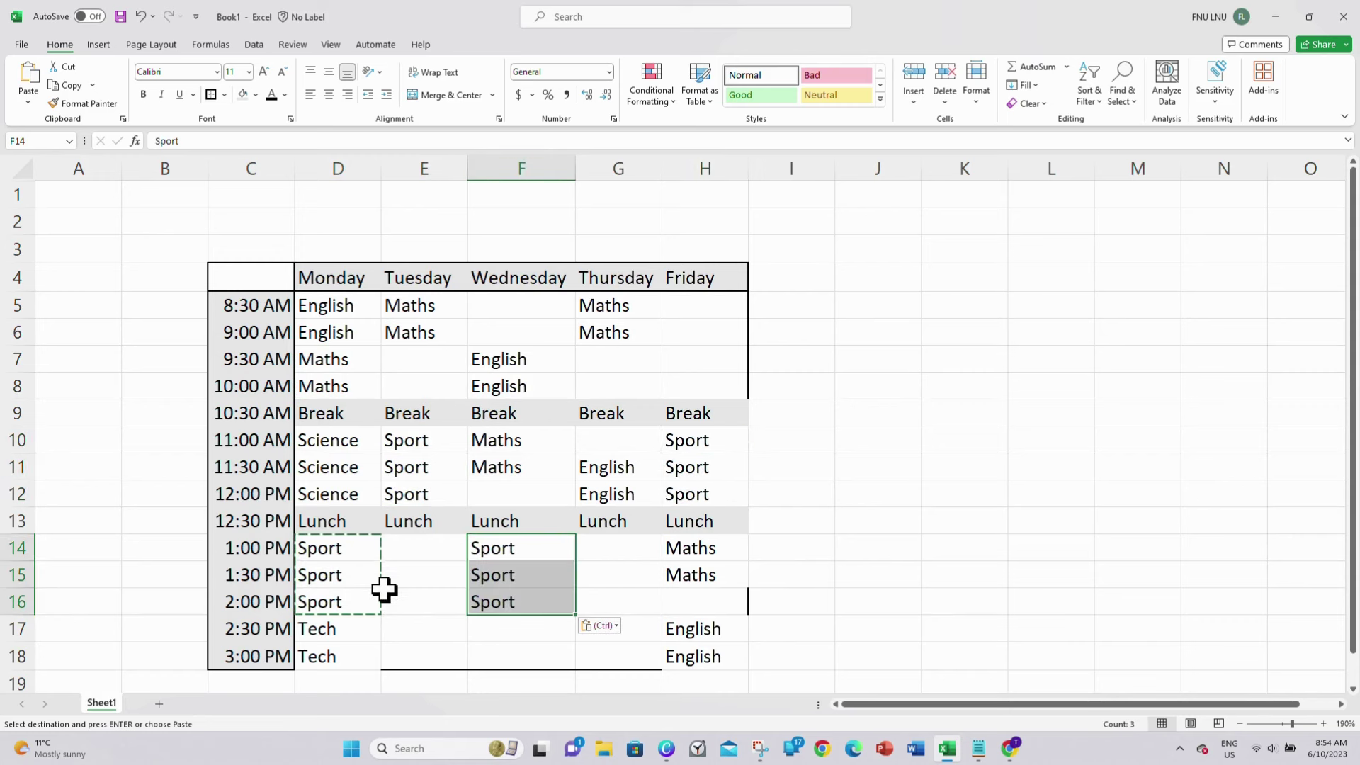
# - Copy Monday's two Tech periods into E7, F5, G7, H5 and G14
pyautogui.moveTo(343, 618); pyautogui.dragTo(340, 646)
pyautogui.hotkey('ctrl', 'c')
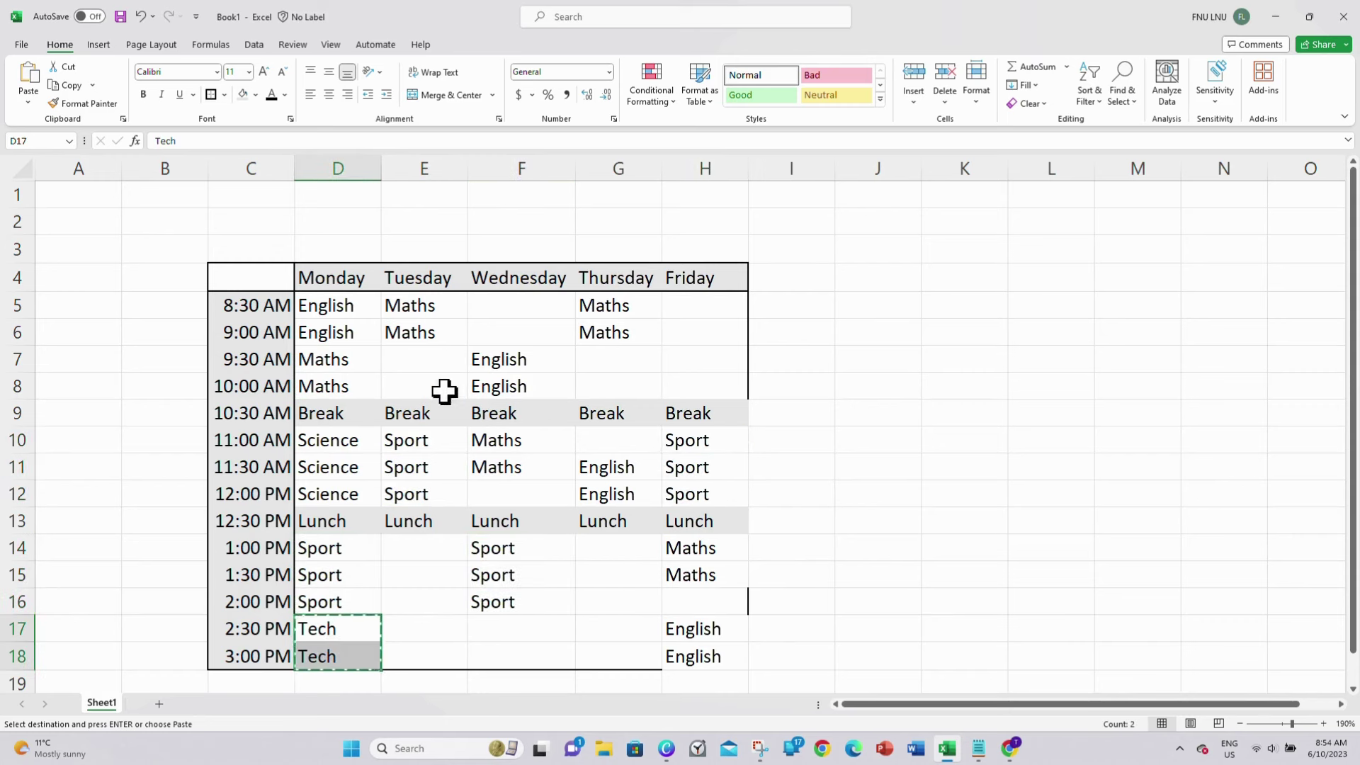
pyautogui.click(439, 363)
pyautogui.hotkey('ctrl', 'v')
pyautogui.click(507, 307)
pyautogui.hotkey('ctrl', 'v')
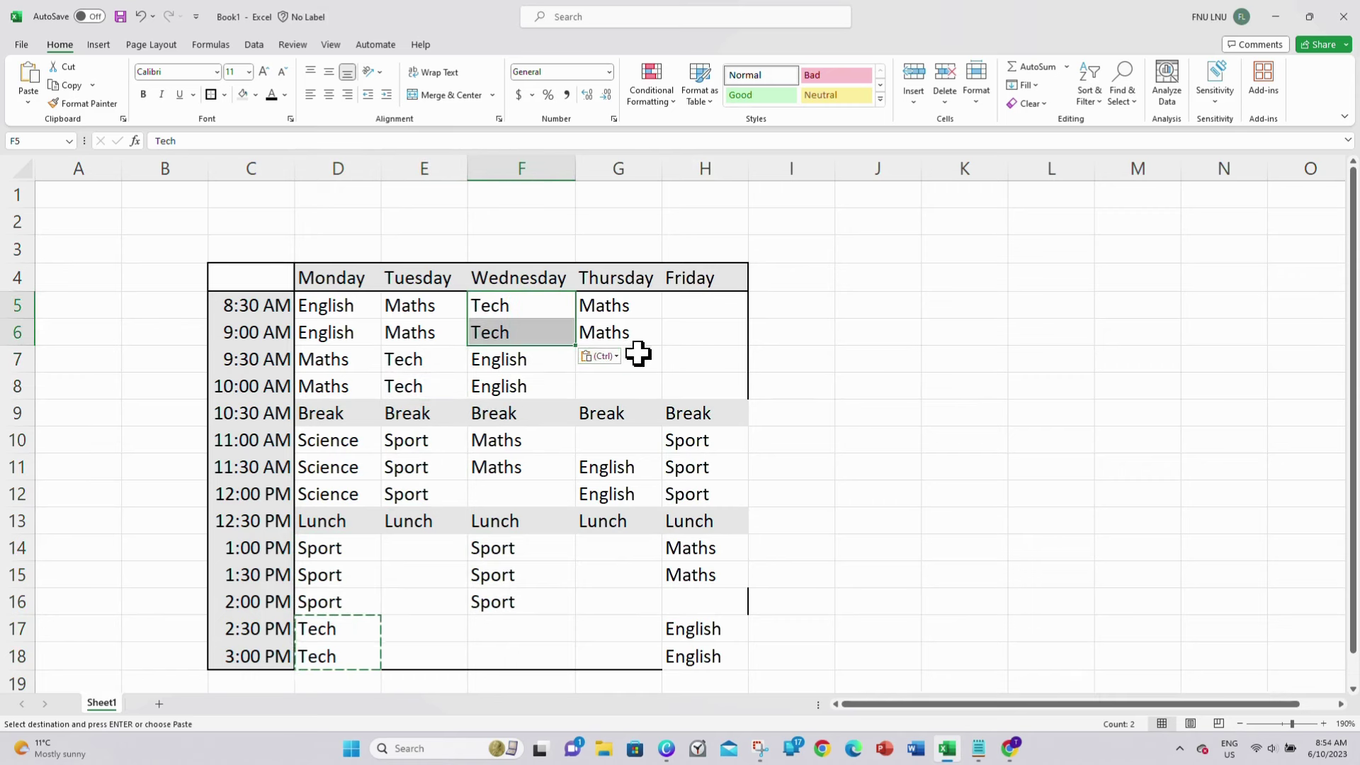
pyautogui.click(637, 354)
pyautogui.hotkey('ctrl', 'v')
pyautogui.click(697, 310)
pyautogui.hotkey('ctrl', 'v')
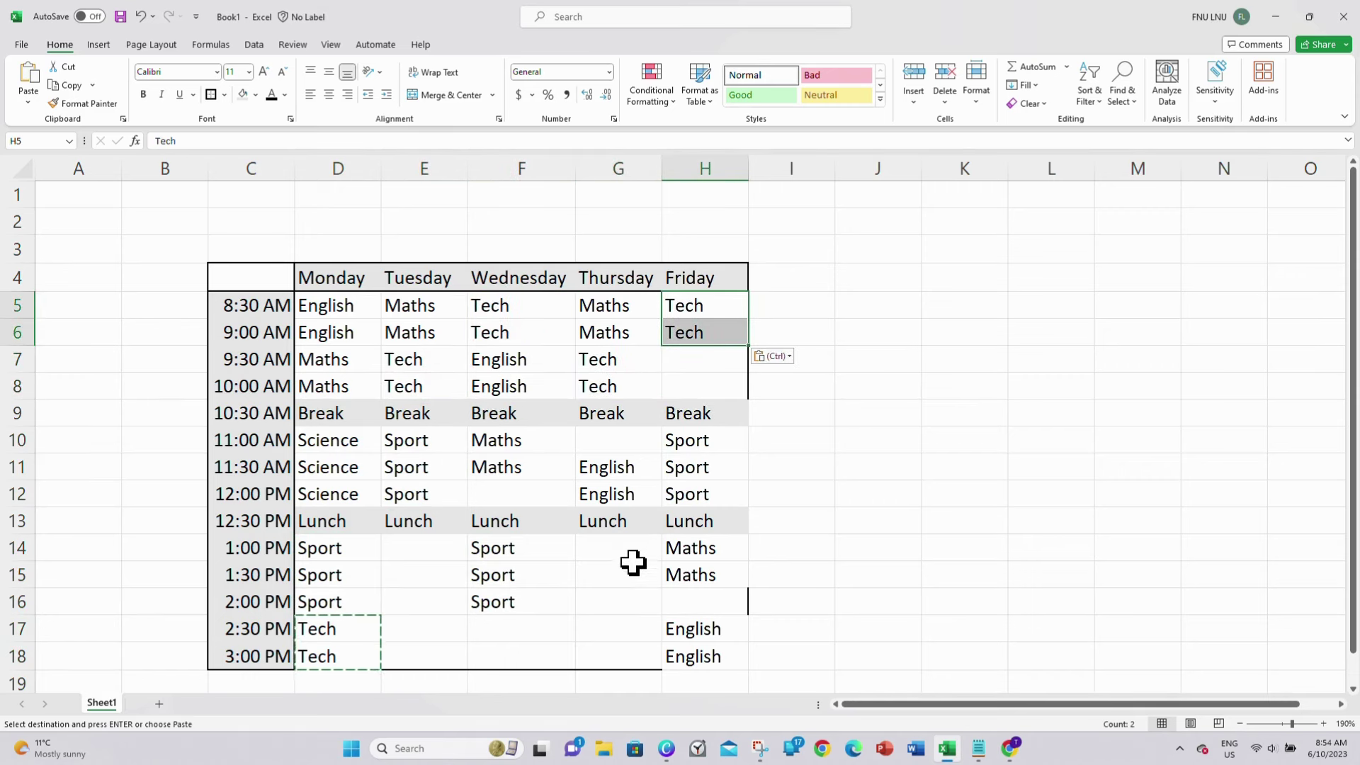
pyautogui.click(632, 548)
pyautogui.hotkey('ctrl', 'v')
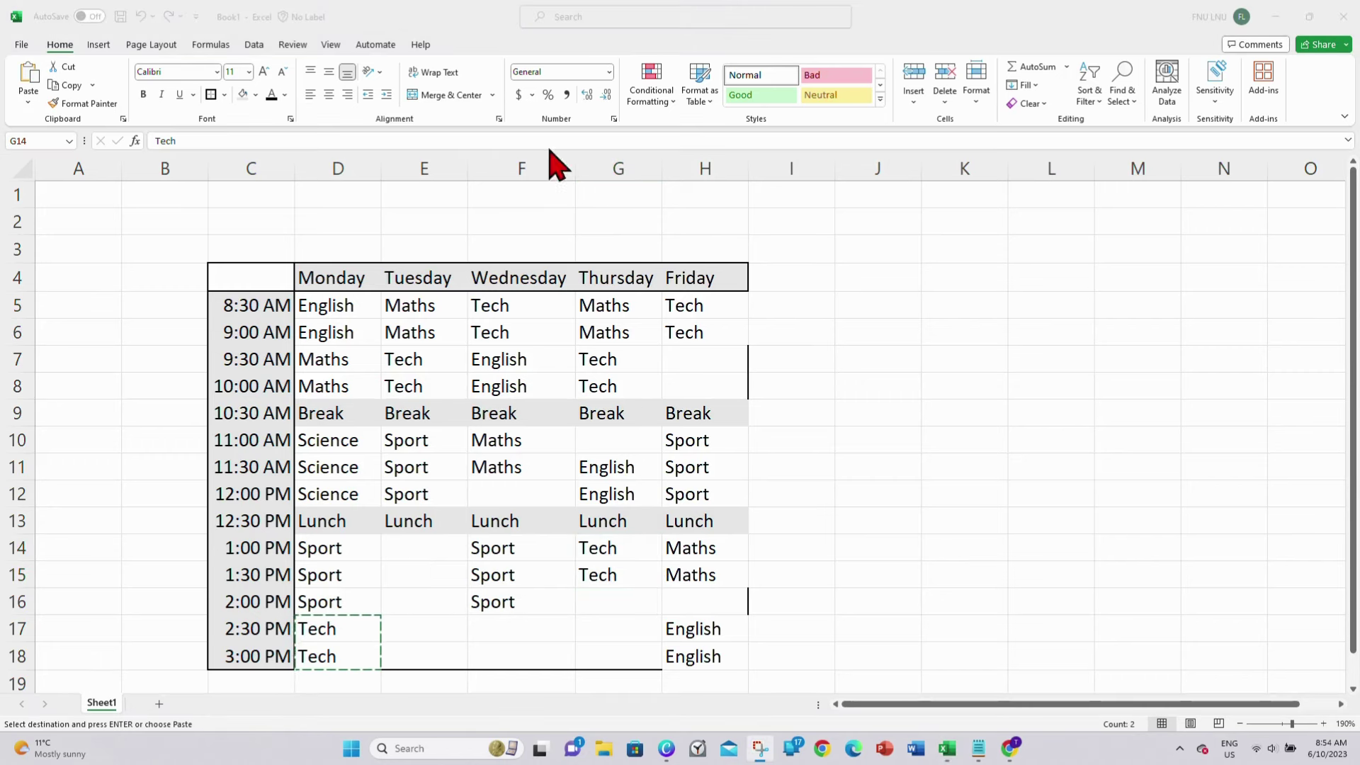
# - Copy Monday's three Science periods into Tuesday and Thursday 2:00–3:00 PM
pyautogui.moveTo(339, 431); pyautogui.dragTo(347, 488)
pyautogui.hotkey('ctrl', 'c')
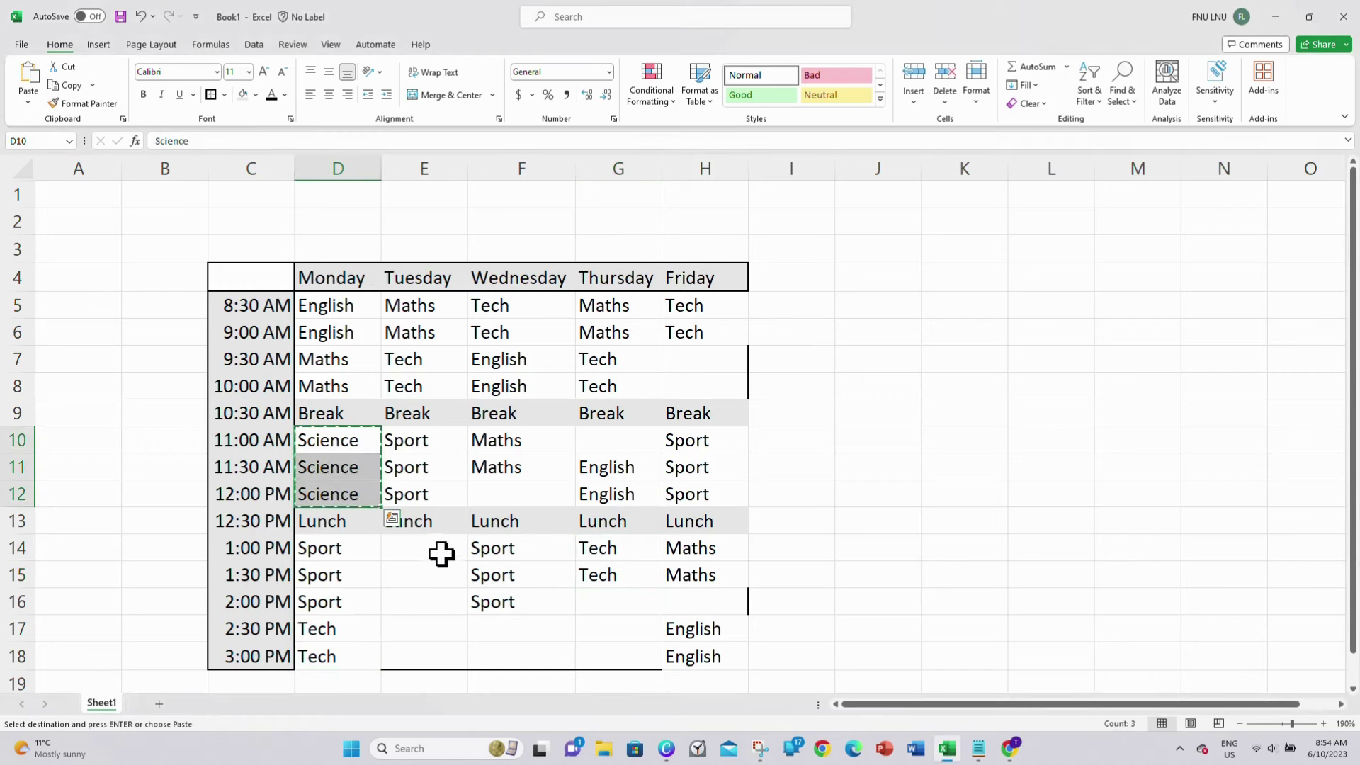
pyautogui.click(438, 551)
pyautogui.click(436, 584)
pyautogui.click(439, 602)
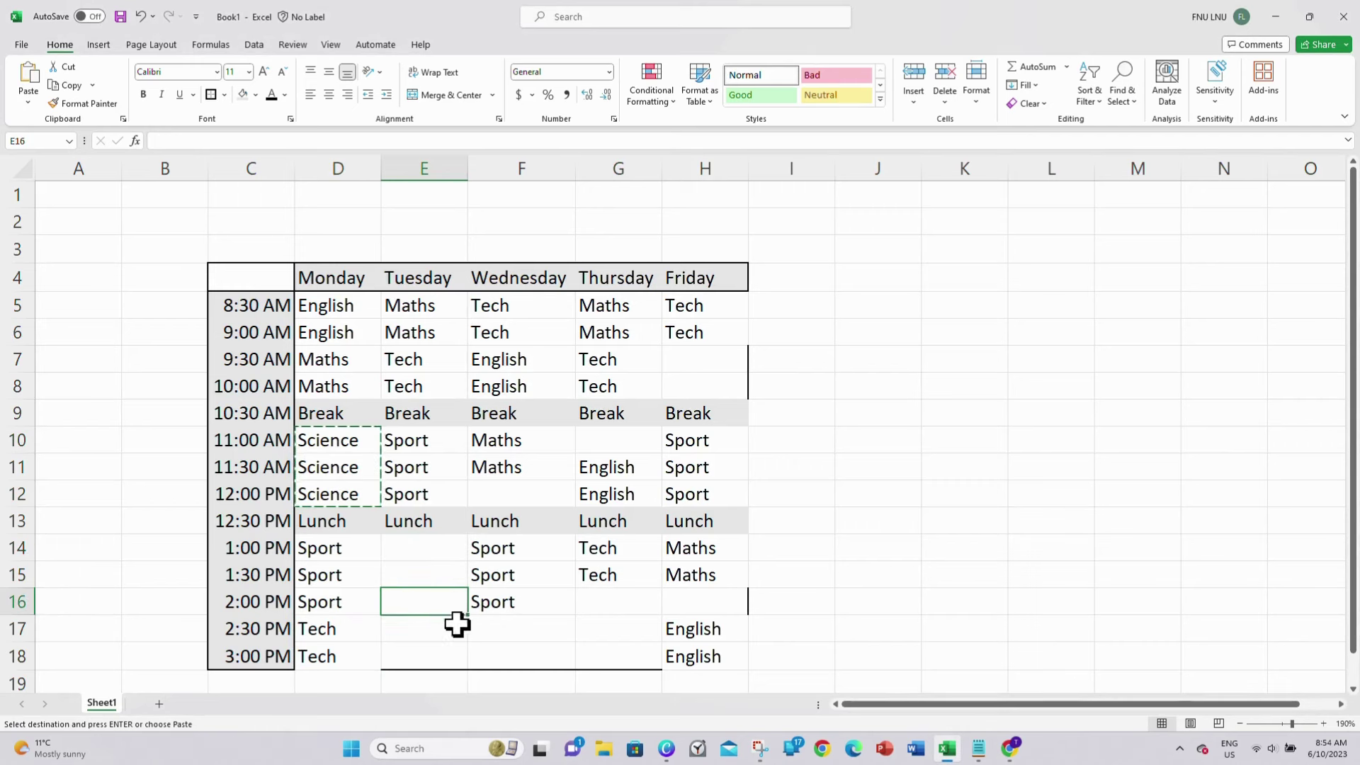
pyautogui.hotkey('ctrl', 'v')
pyautogui.click(612, 608)
pyautogui.hotkey('ctrl', 'v')
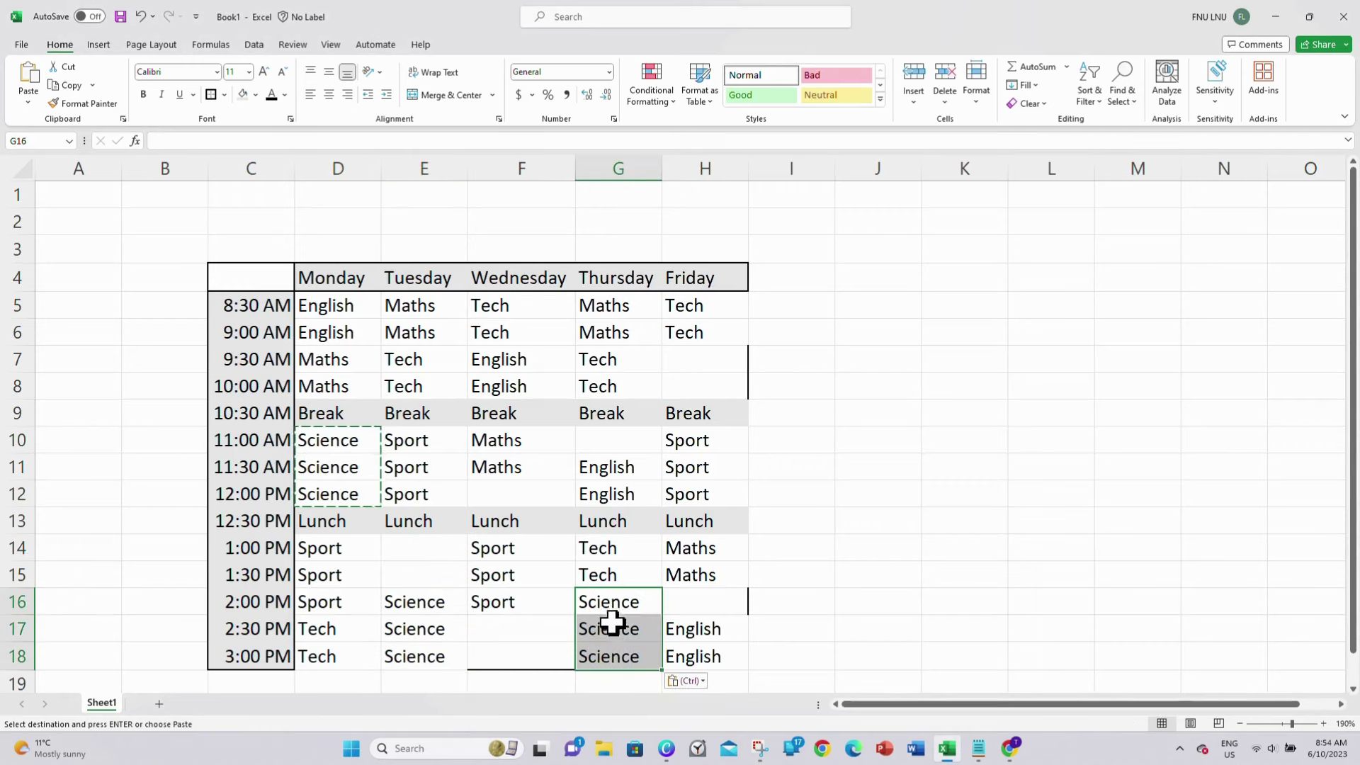
# - Copy two Science periods into Friday 9:30–10:00 AM and Wednesday 2:30–3:00 PM
pyautogui.click(628, 603)
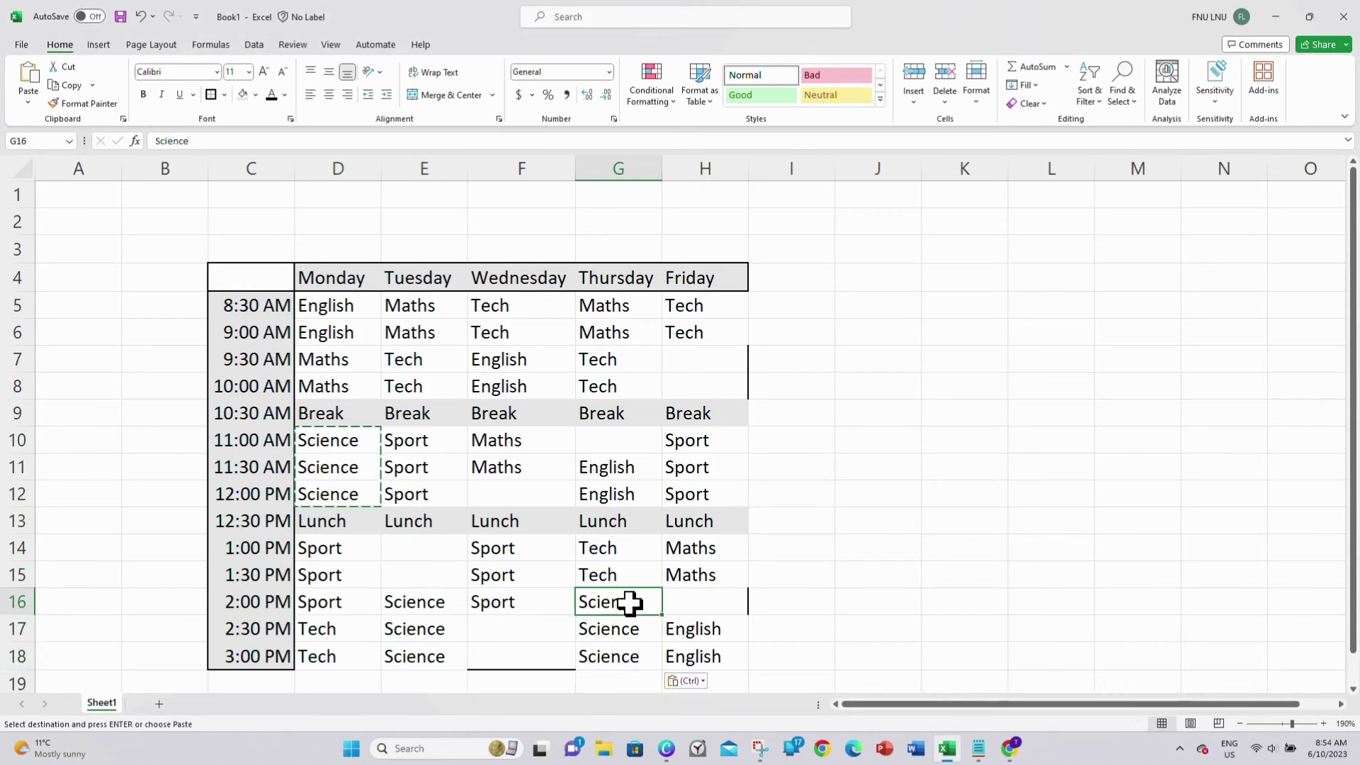
pyautogui.moveTo(628, 614); pyautogui.dragTo(624, 629)
pyautogui.hotkey('ctrl', 'c')
pyautogui.click(704, 365)
pyautogui.hotkey('ctrl', 'v')
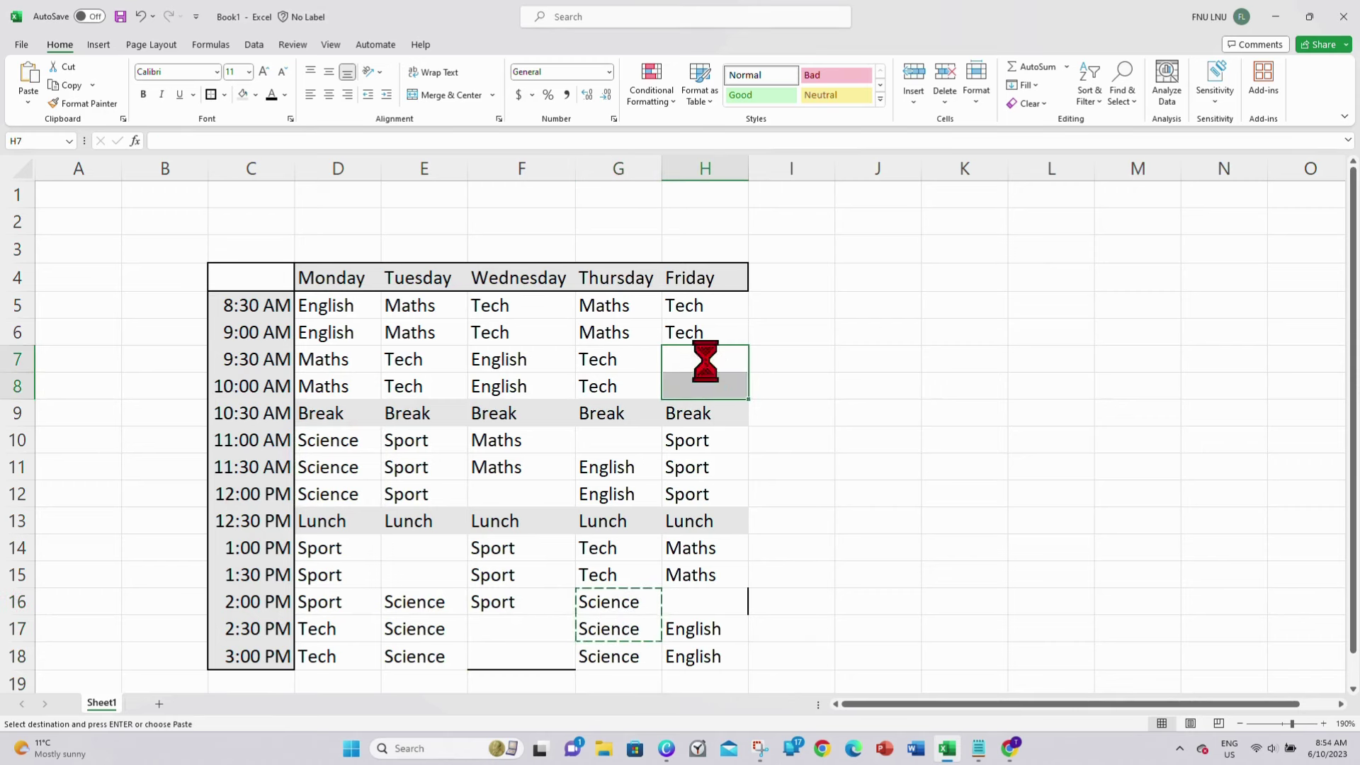
pyautogui.click(545, 629)
pyautogui.hotkey('ctrl', 'v')
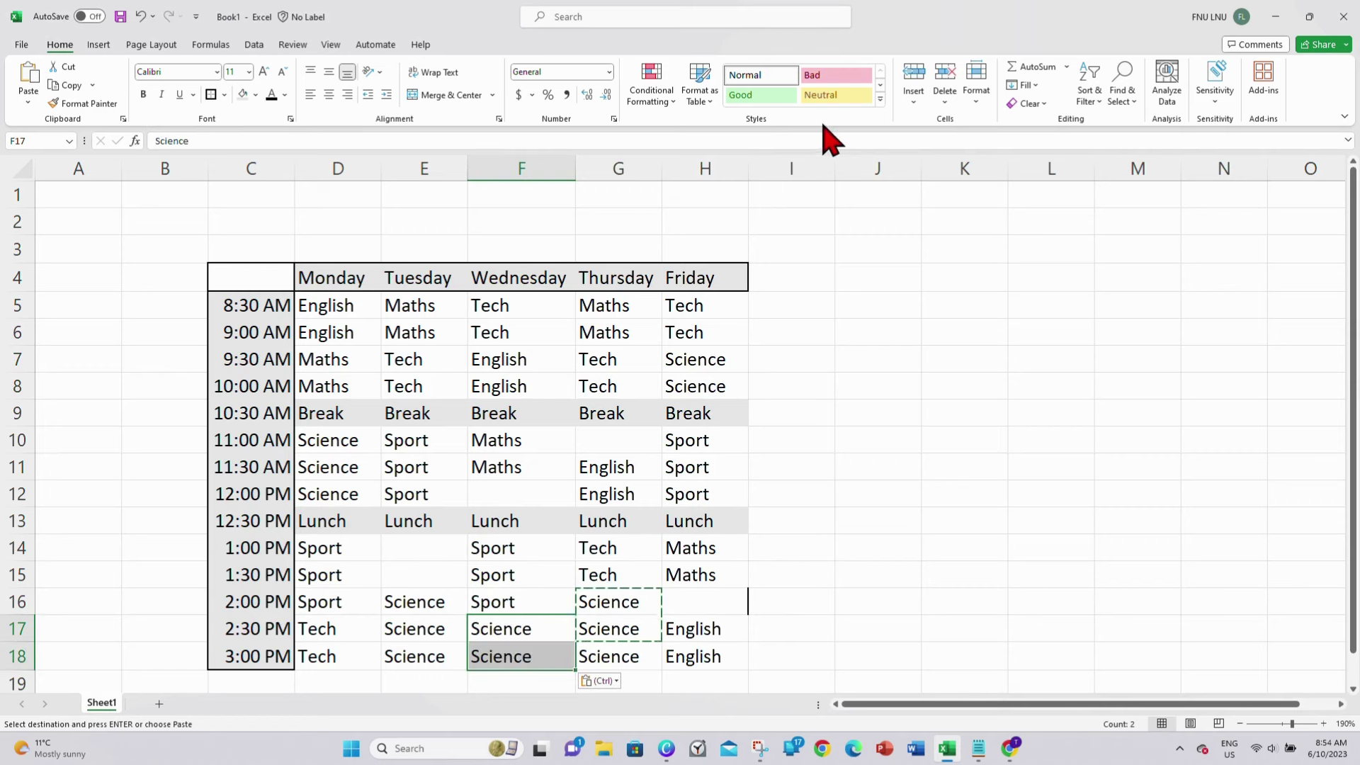
# - Enter Break in the empty Wednesday 12:00 PM slot and copy it
pyautogui.click(619, 486)
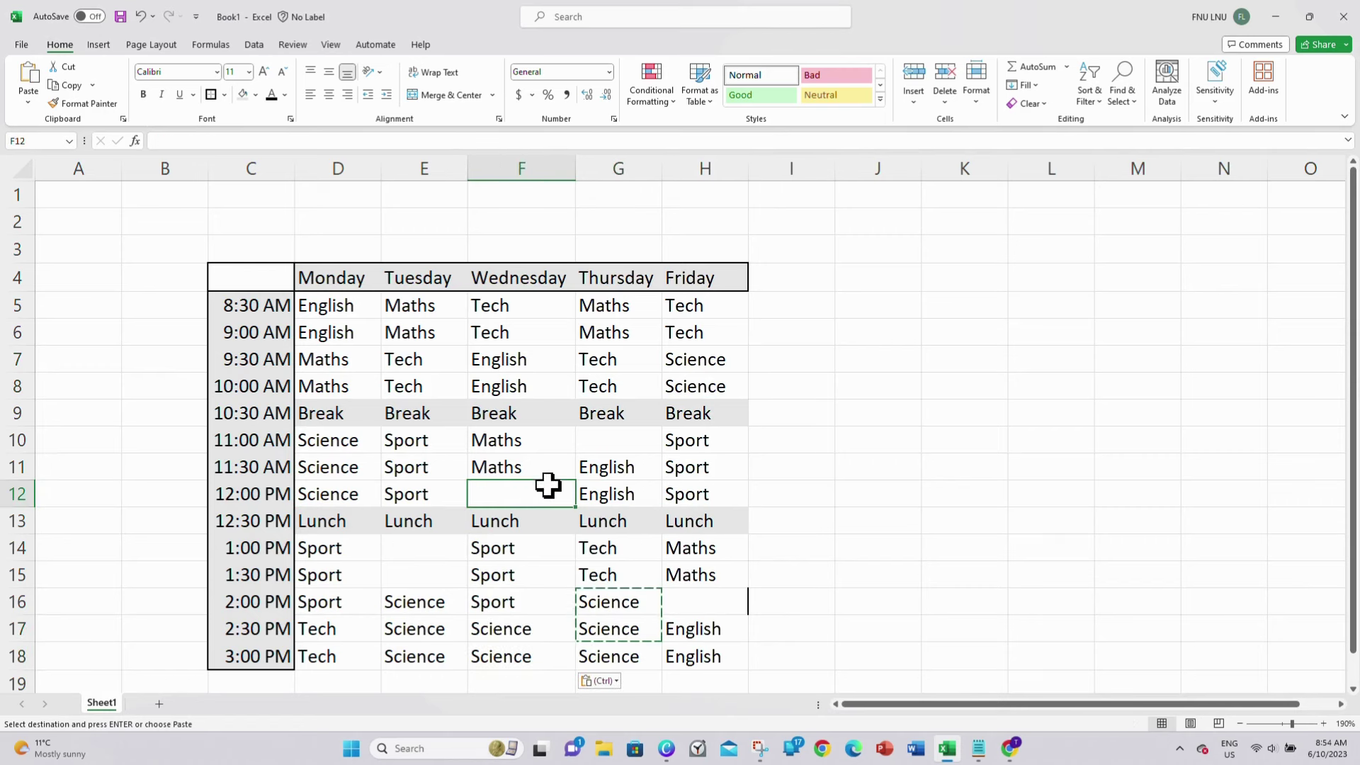
pyautogui.write('Break')
pyautogui.press('Return')
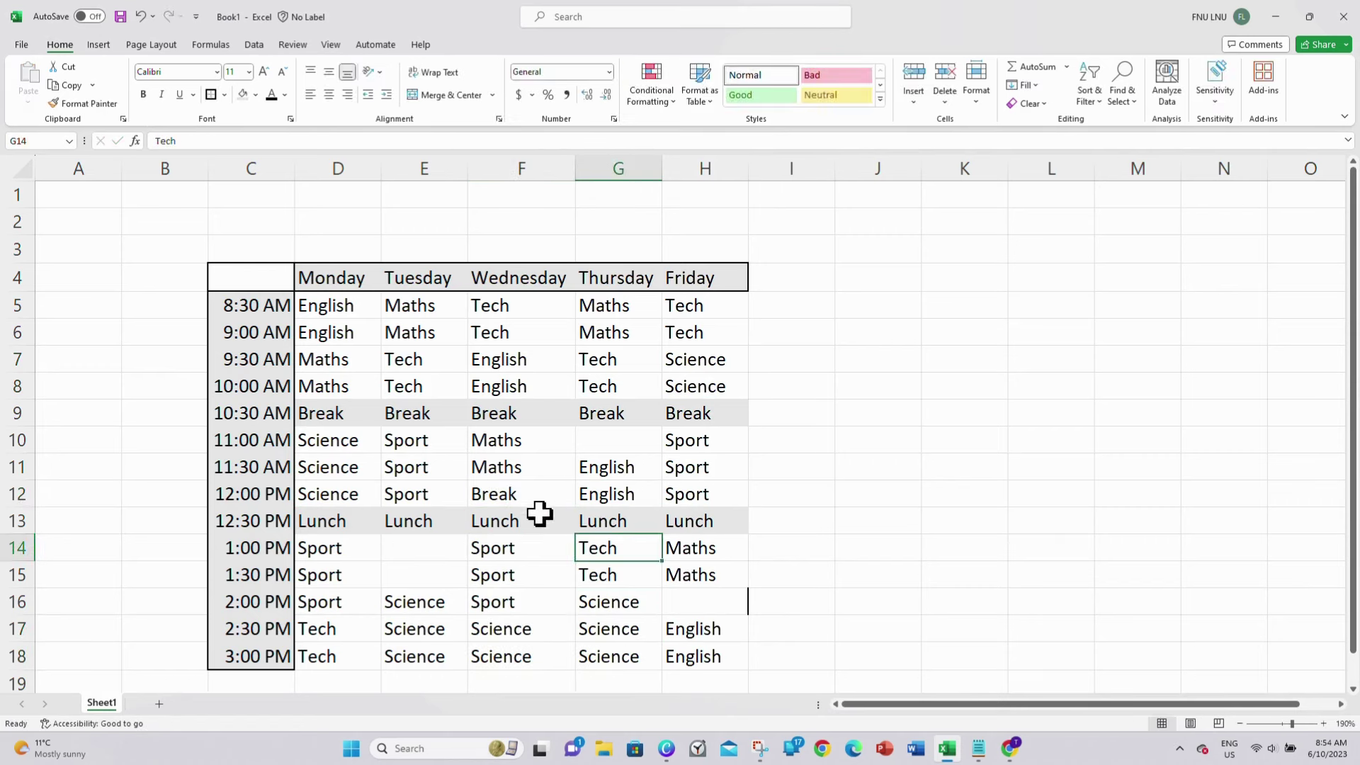
pyautogui.click(540, 496)
pyautogui.hotkey('ctrl', 'c')
# - Paste Break into Tuesday 1:00 and 1:30 PM, Thursday 11:00 AM and Friday 2:00 PM
pyautogui.click(440, 549)
pyautogui.hotkey('ctrl', 'v')
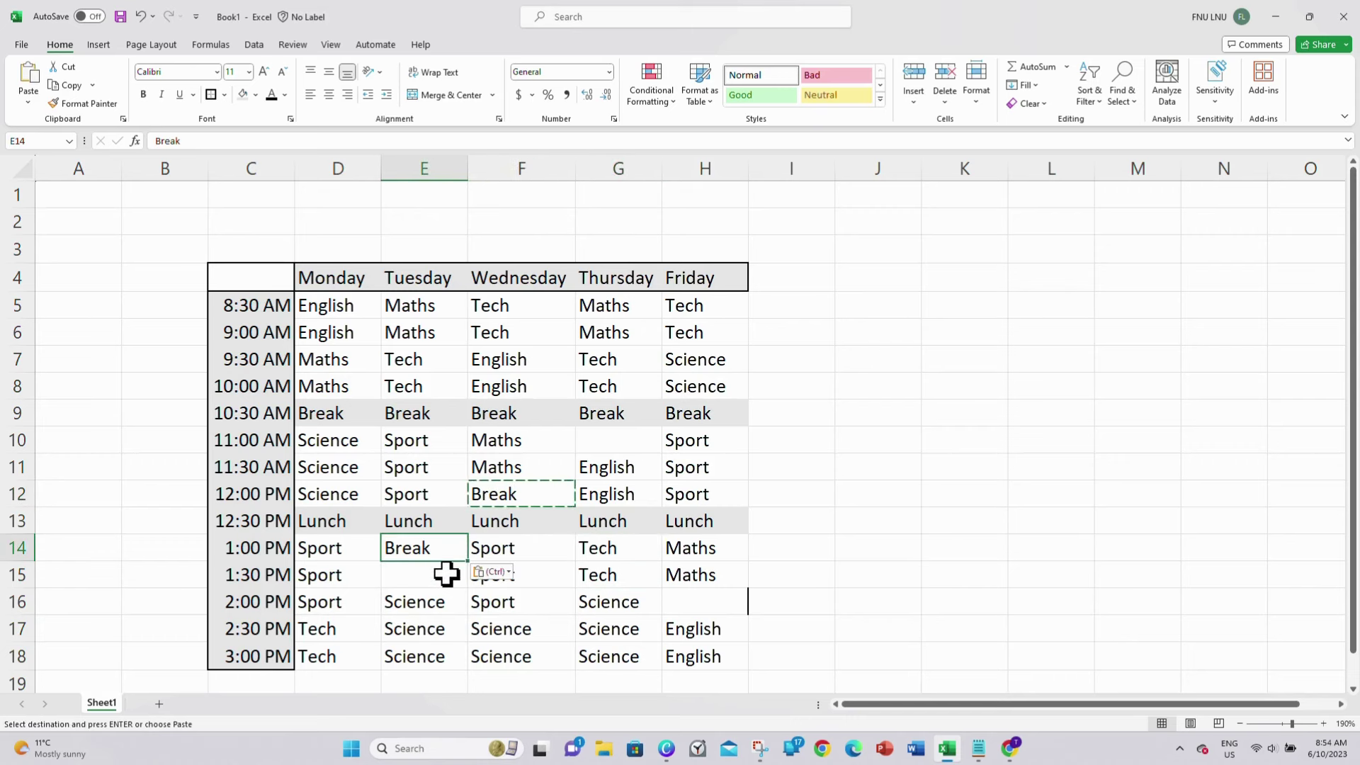
pyautogui.click(447, 574)
pyautogui.hotkey('ctrl', 'v')
pyautogui.click(591, 441)
pyautogui.hotkey('ctrl', 'v')
pyautogui.click(685, 601)
pyautogui.hotkey('ctrl', 'v')
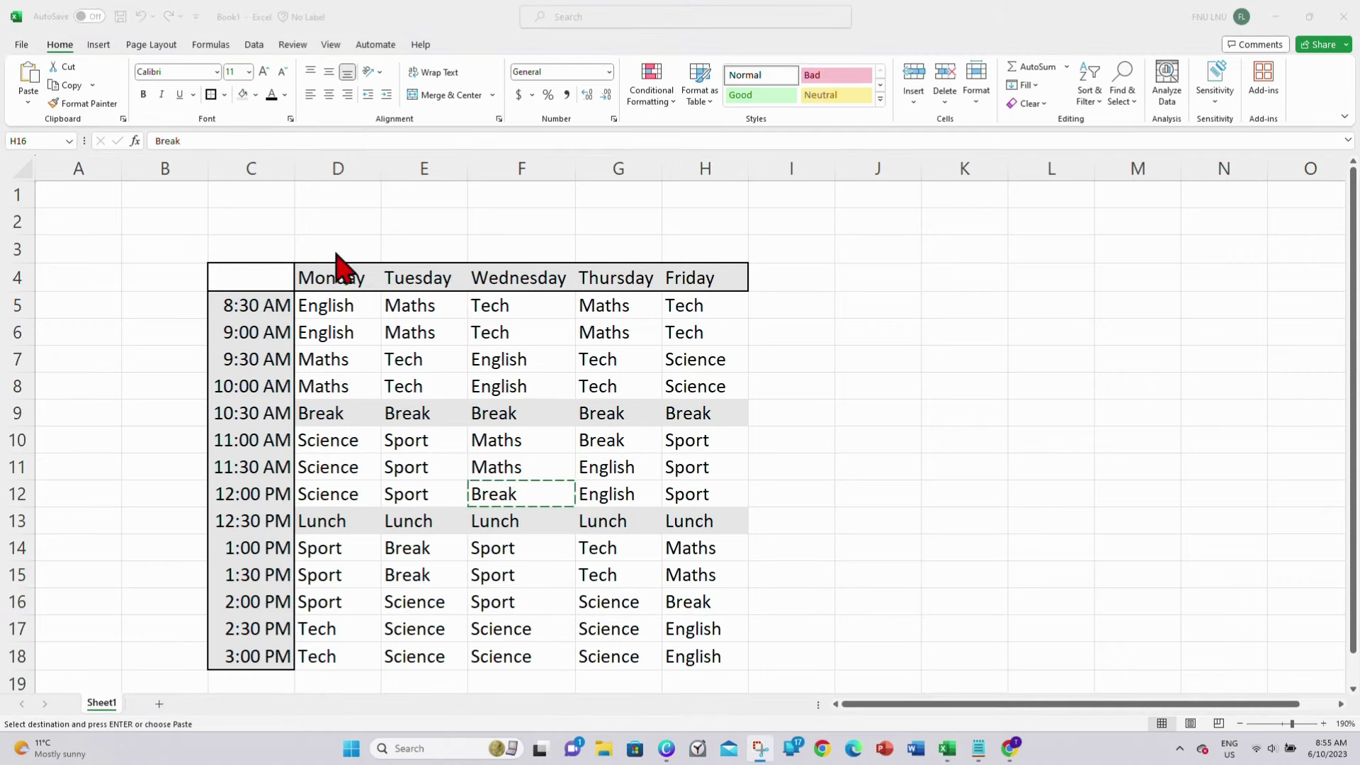
# - Fill Monday's two English periods (D5:D6) yellow
pyautogui.moveTo(352, 307); pyautogui.dragTo(356, 330)
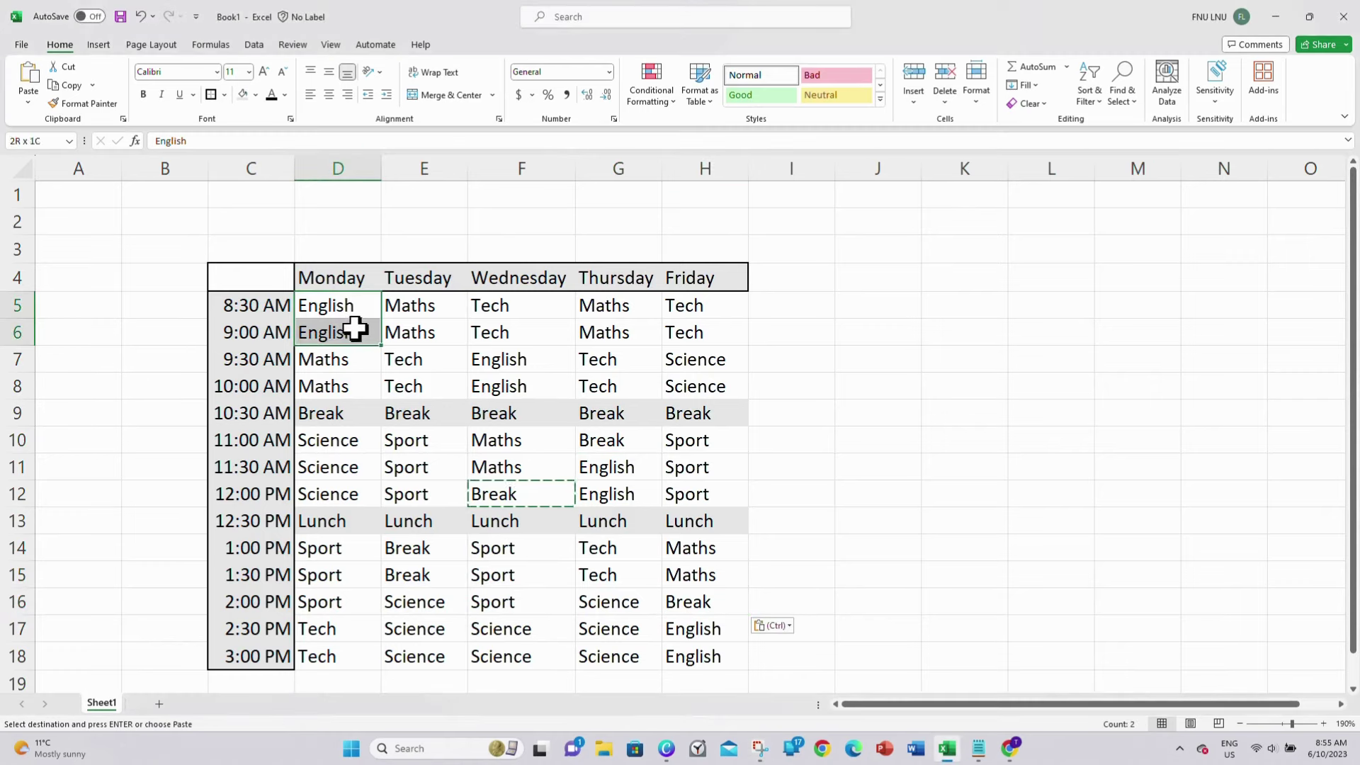
pyautogui.click(256, 94)
pyautogui.click(278, 227)
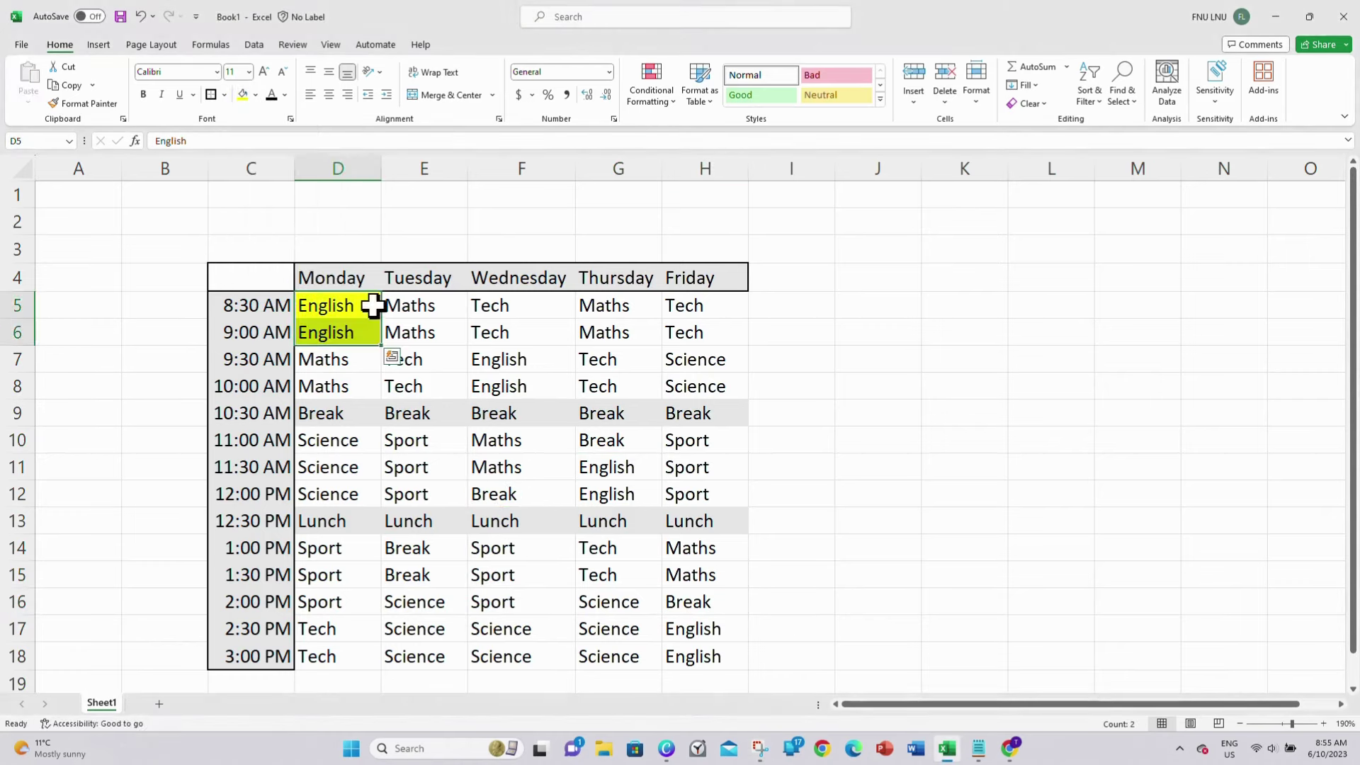
pyautogui.press('F2')
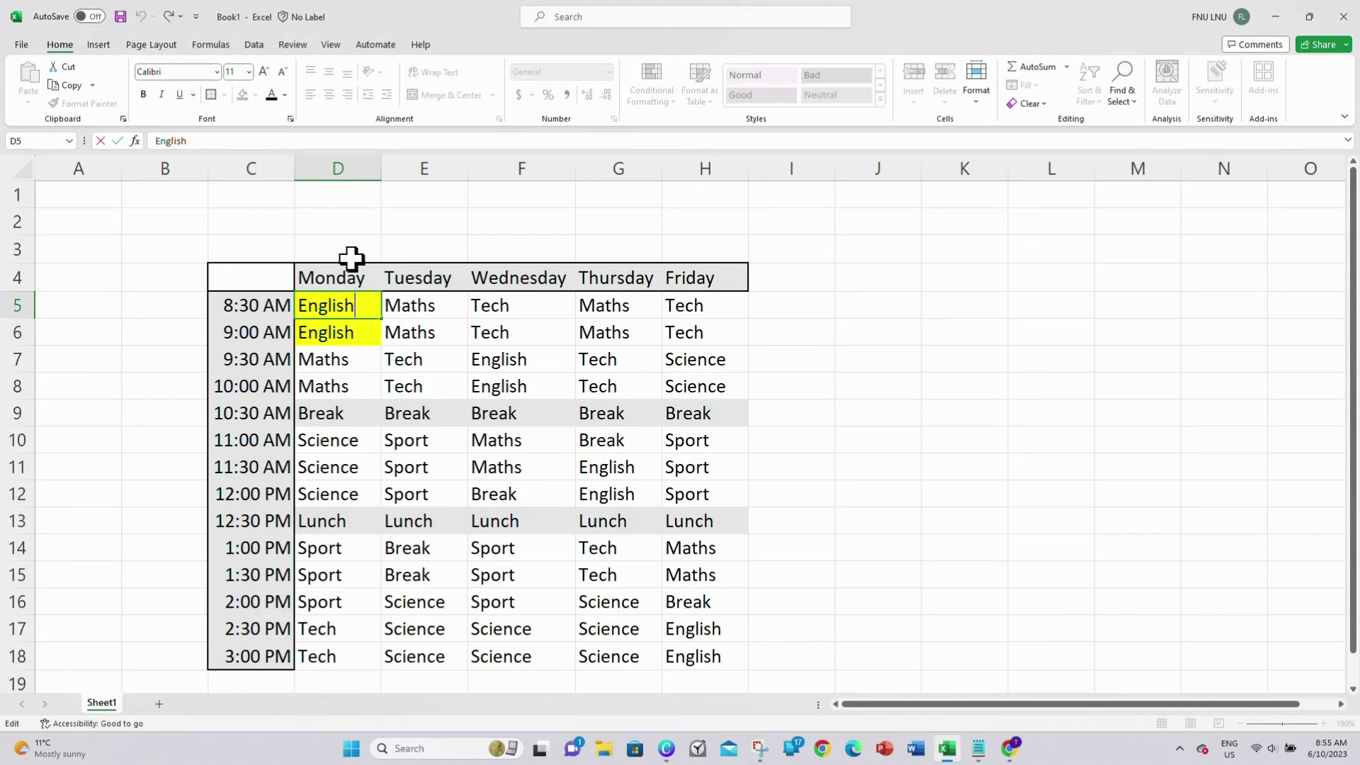
# - Fill the Wednesday, Thursday and Friday English periods yellow as well
pyautogui.click(424, 386)
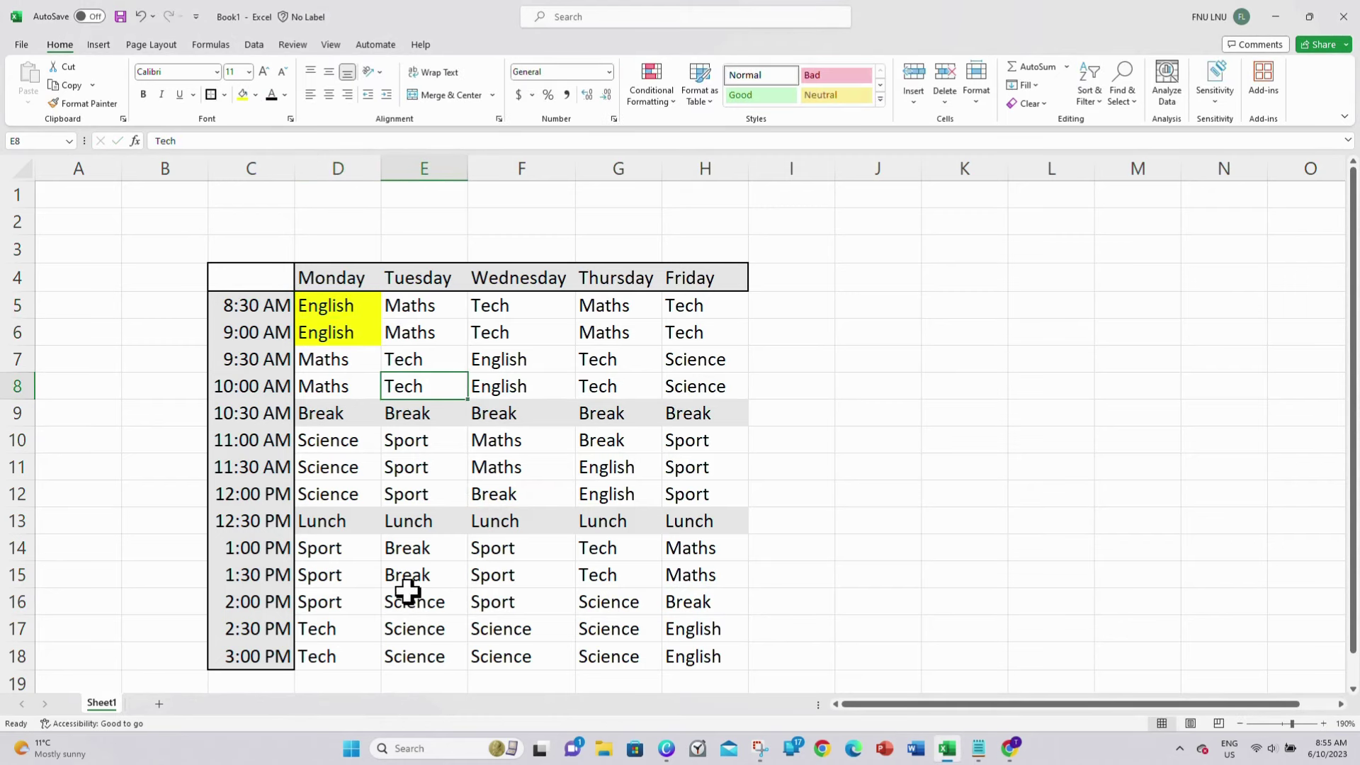
pyautogui.keyDown('ctrl'); pyautogui.click(622, 464); pyautogui.keyUp('ctrl')
pyautogui.keyDown('ctrl'); pyautogui.click(628, 487); pyautogui.keyUp('ctrl')
pyautogui.keyDown('ctrl'); pyautogui.click(532, 363); pyautogui.keyUp('ctrl')
pyautogui.keyDown('ctrl'); pyautogui.click(524, 386); pyautogui.keyUp('ctrl')
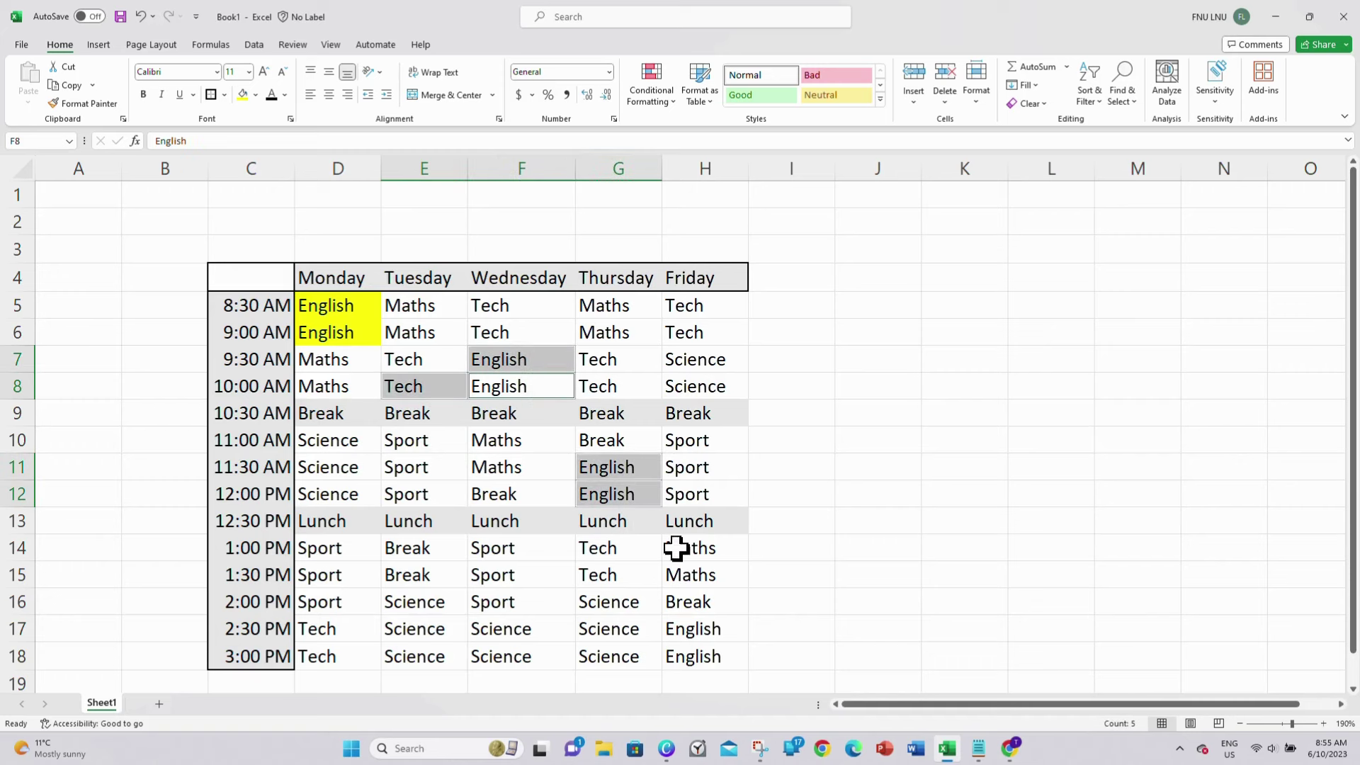
pyautogui.keyDown('ctrl'); pyautogui.click(707, 625); pyautogui.keyUp('ctrl')
pyautogui.keyDown('ctrl'); pyautogui.click(704, 654); pyautogui.keyUp('ctrl')
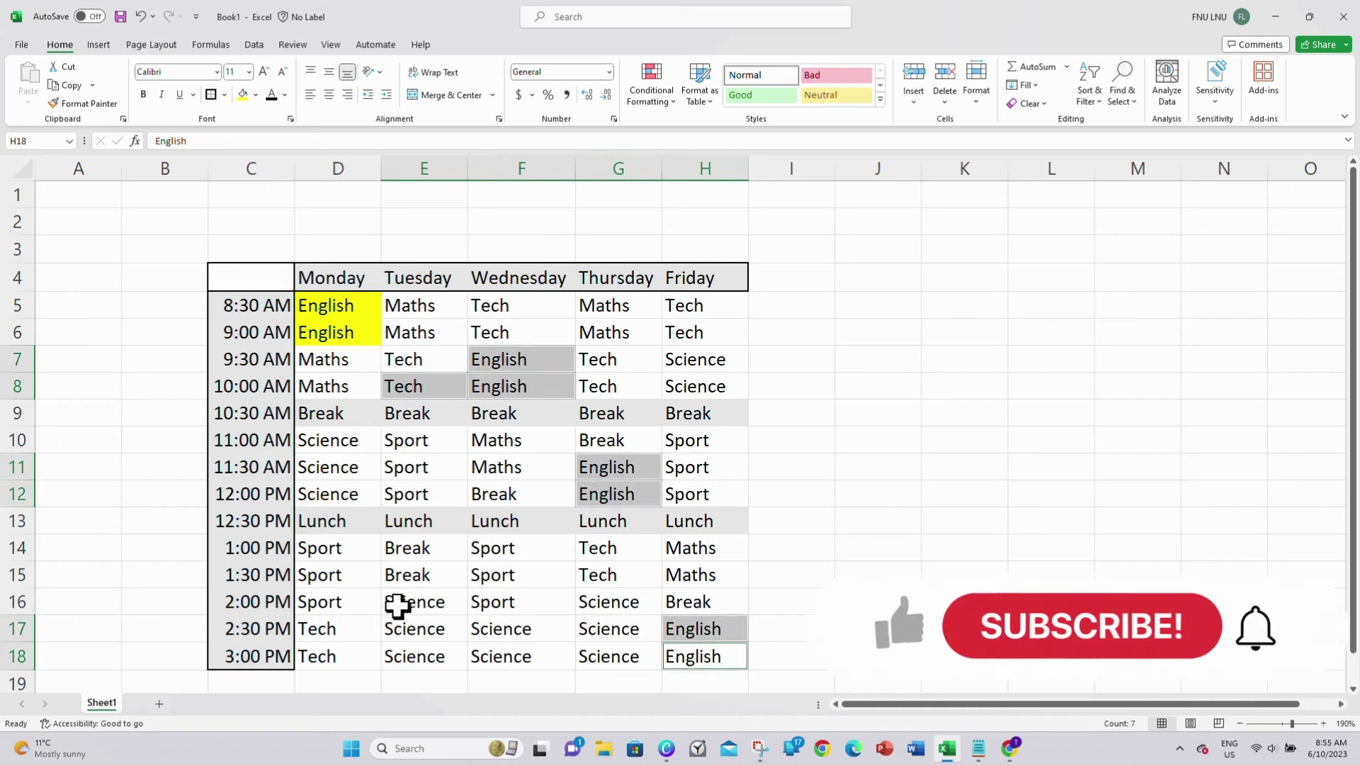
pyautogui.click(243, 95)
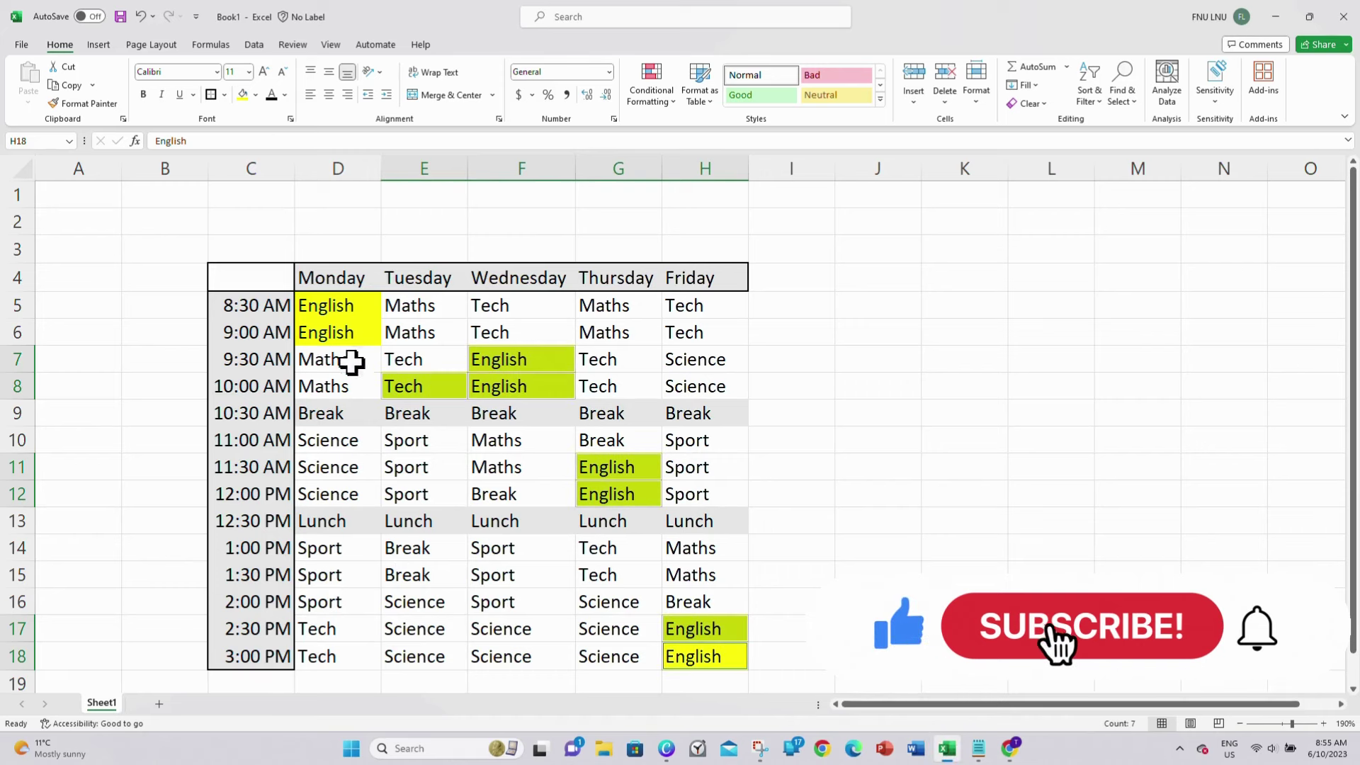
pyautogui.click(352, 359)
pyautogui.moveTo(352, 359); pyautogui.dragTo(332, 386)
# - Fill the Maths periods light green on Monday through Friday
pyautogui.click(255, 94)
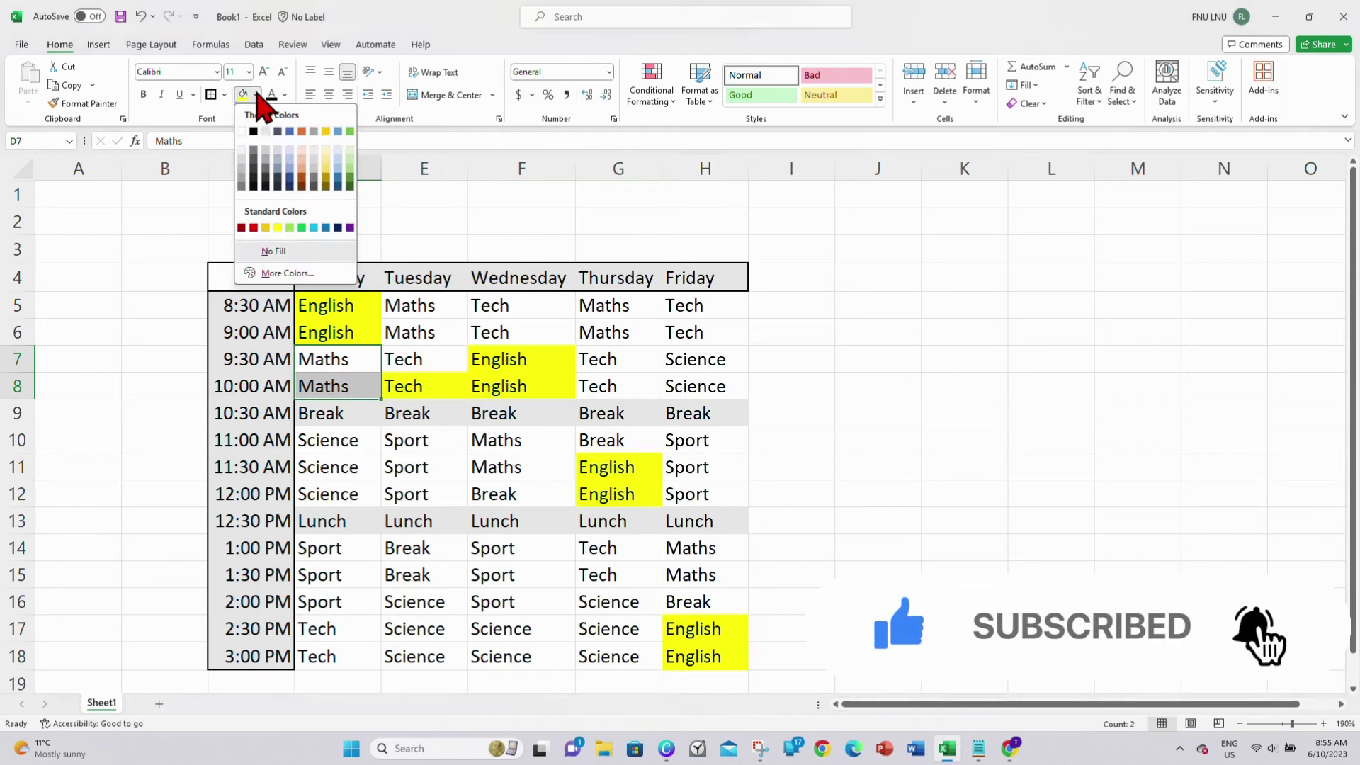
pyautogui.click(290, 227)
pyautogui.click(409, 306)
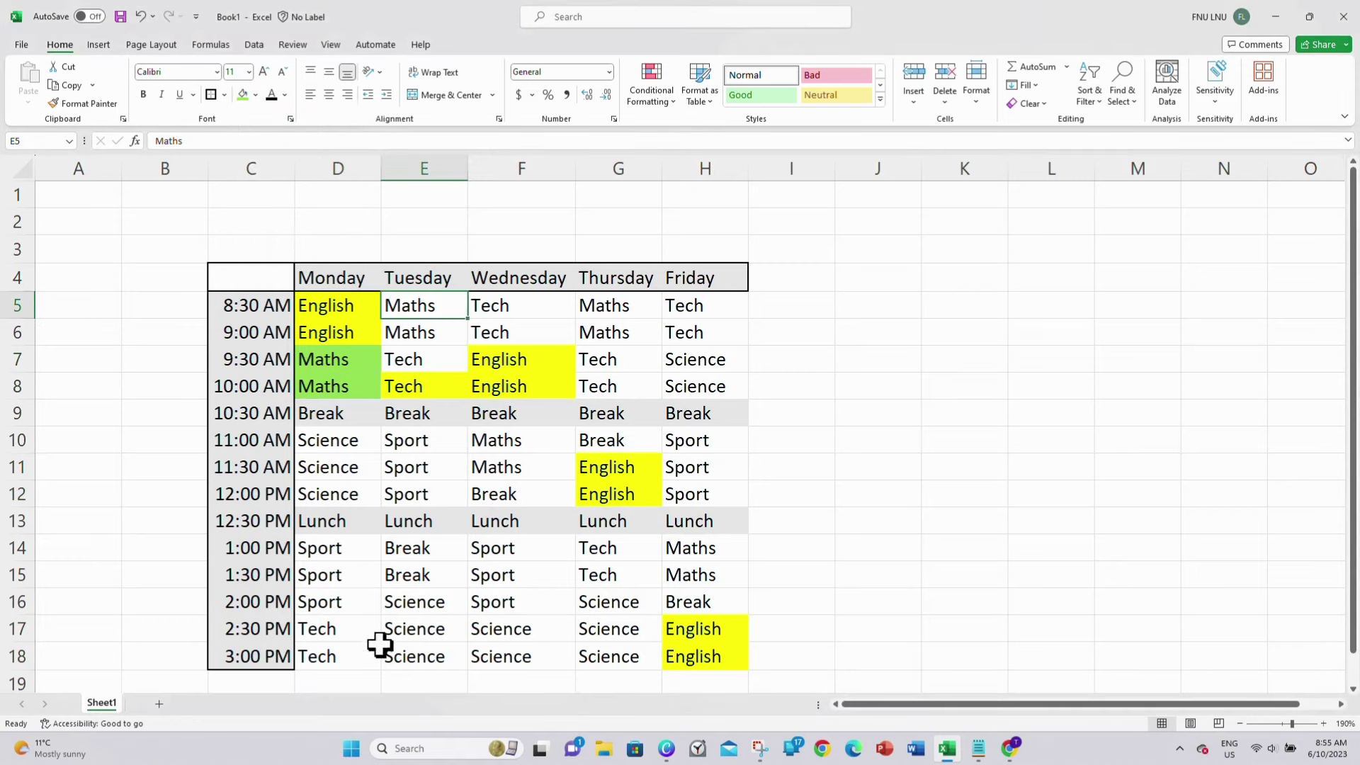
pyautogui.click(629, 41)
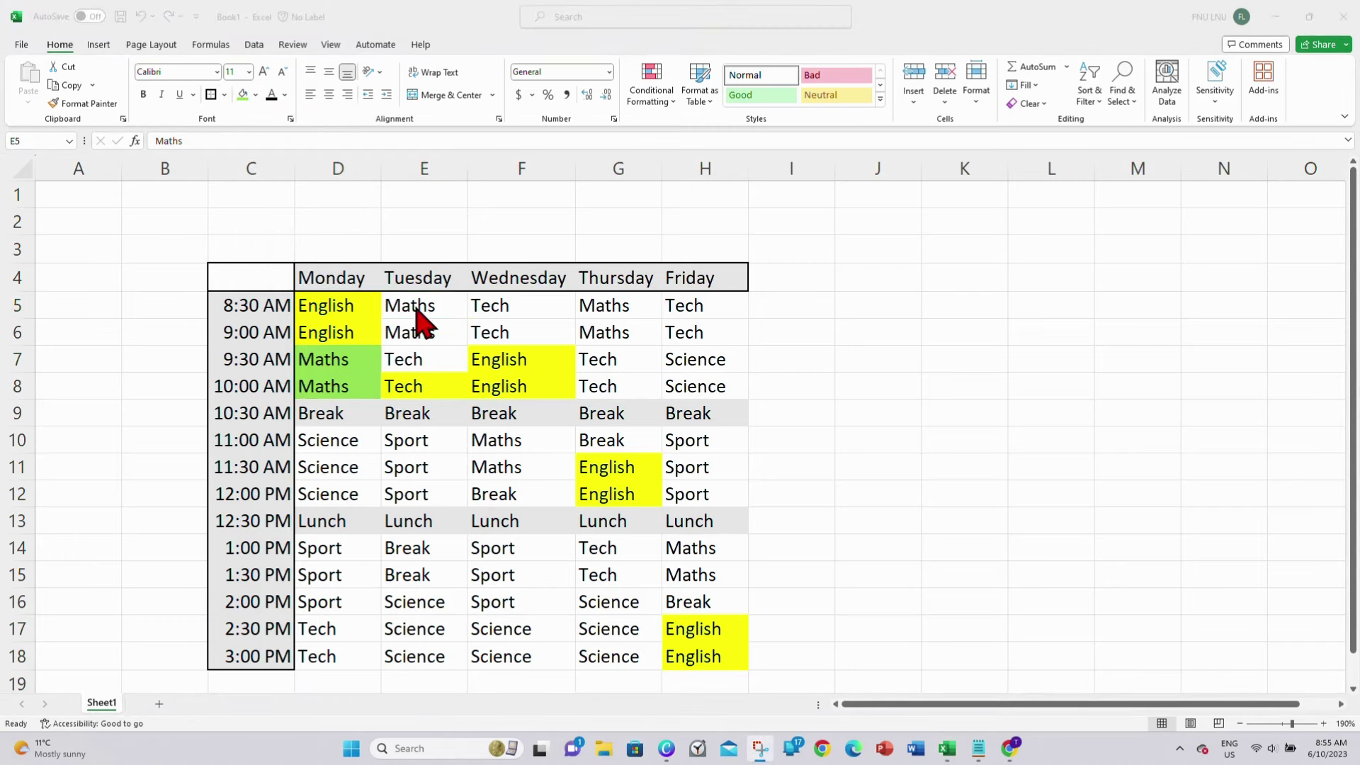
pyautogui.moveTo(417, 312); pyautogui.dragTo(449, 345)
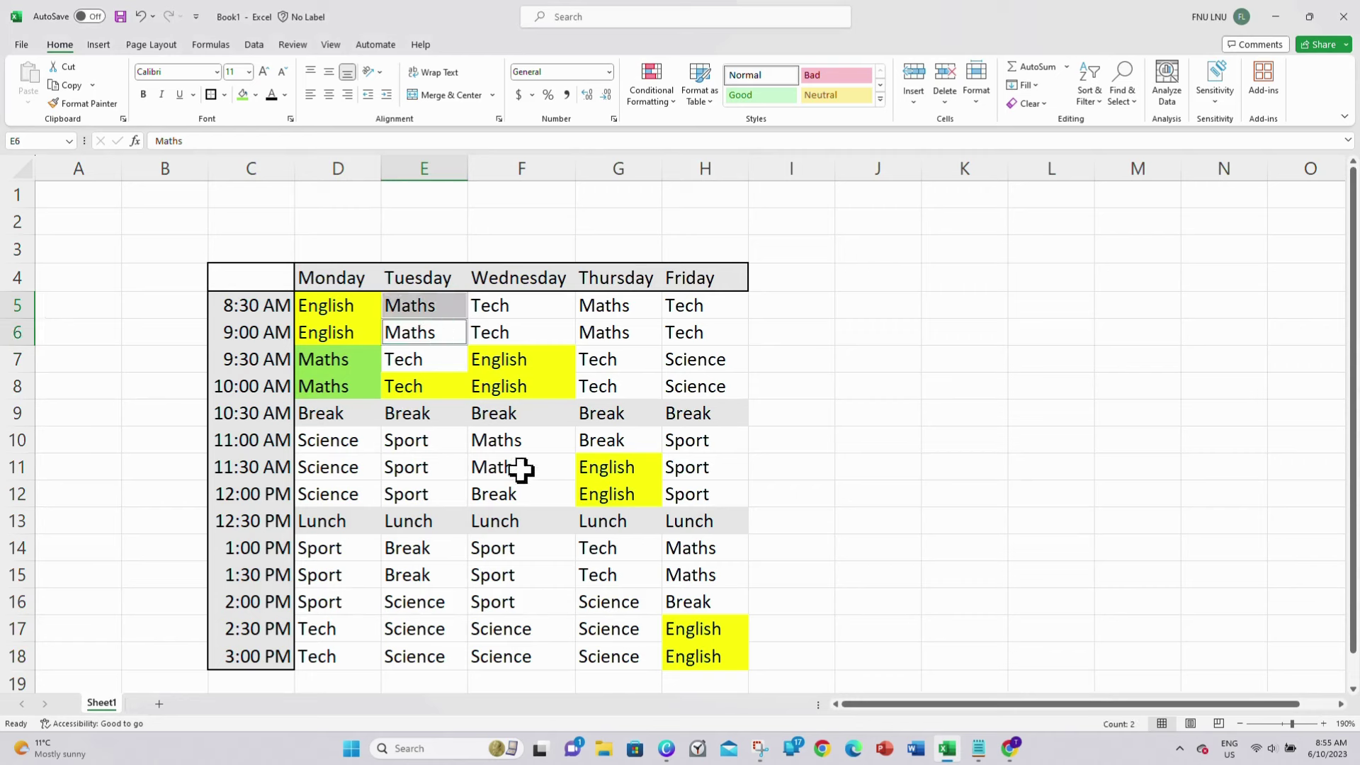
pyautogui.moveTo(522, 443); pyautogui.dragTo(522, 457)
pyautogui.moveTo(613, 331); pyautogui.dragTo(614, 306)
pyautogui.moveTo(698, 550); pyautogui.dragTo(698, 575)
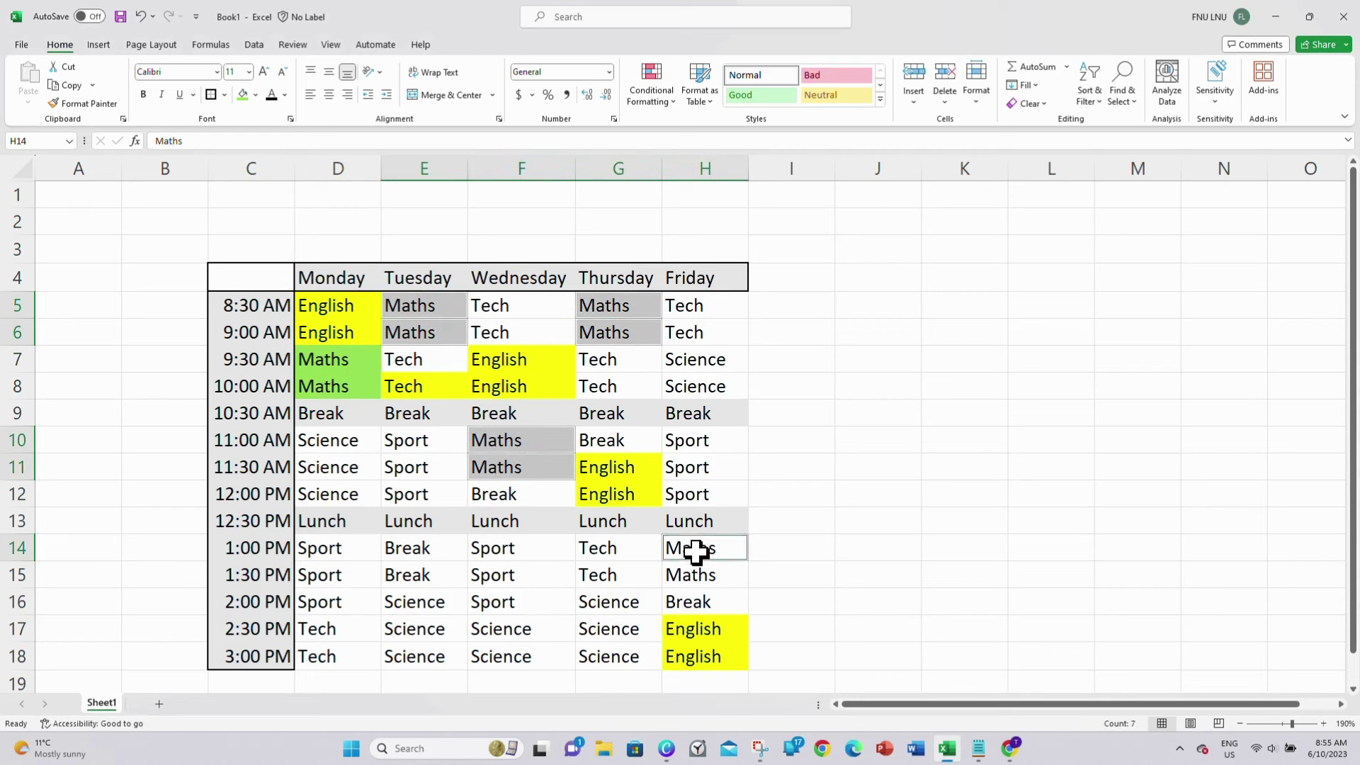
pyautogui.click(243, 96)
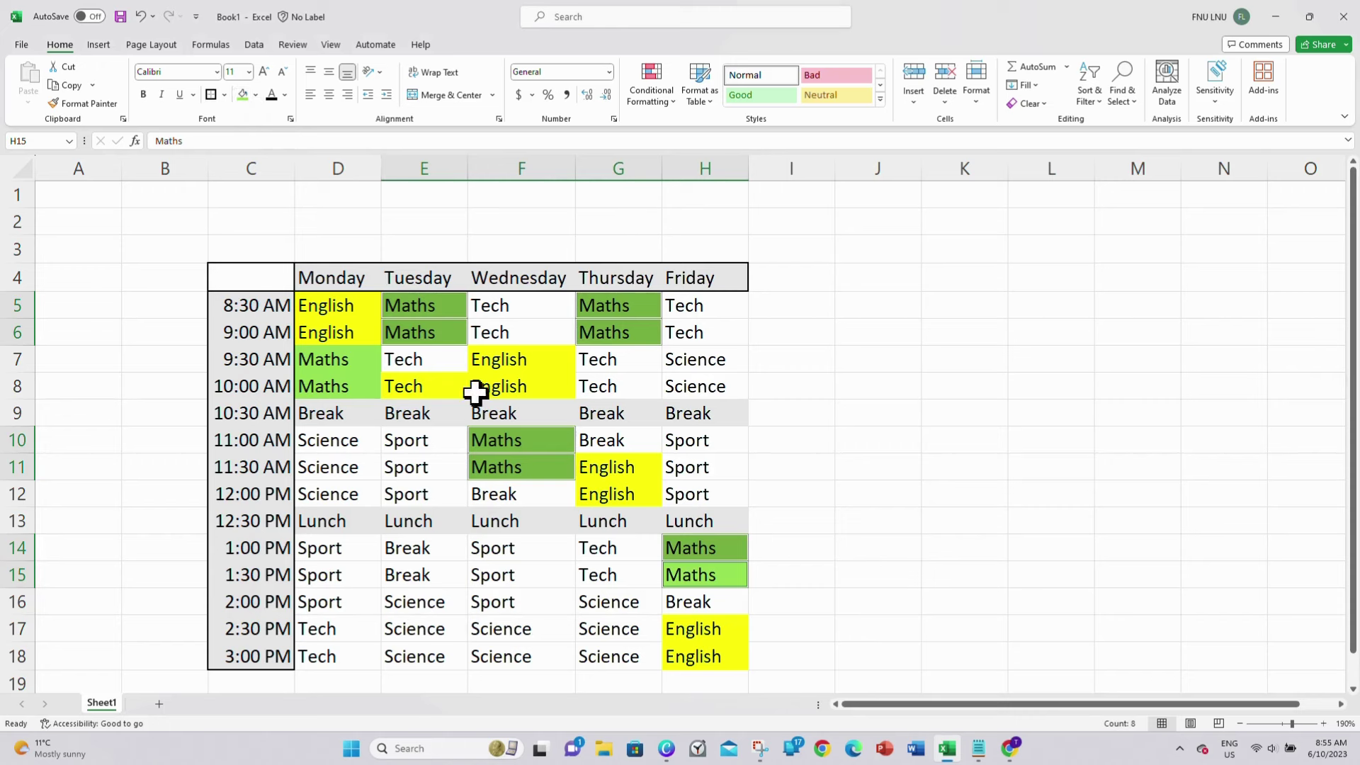
# - Fill the Sport periods orange on Tuesday, Wednesday, Monday and Friday
pyautogui.moveTo(424, 440); pyautogui.dragTo(425, 467)
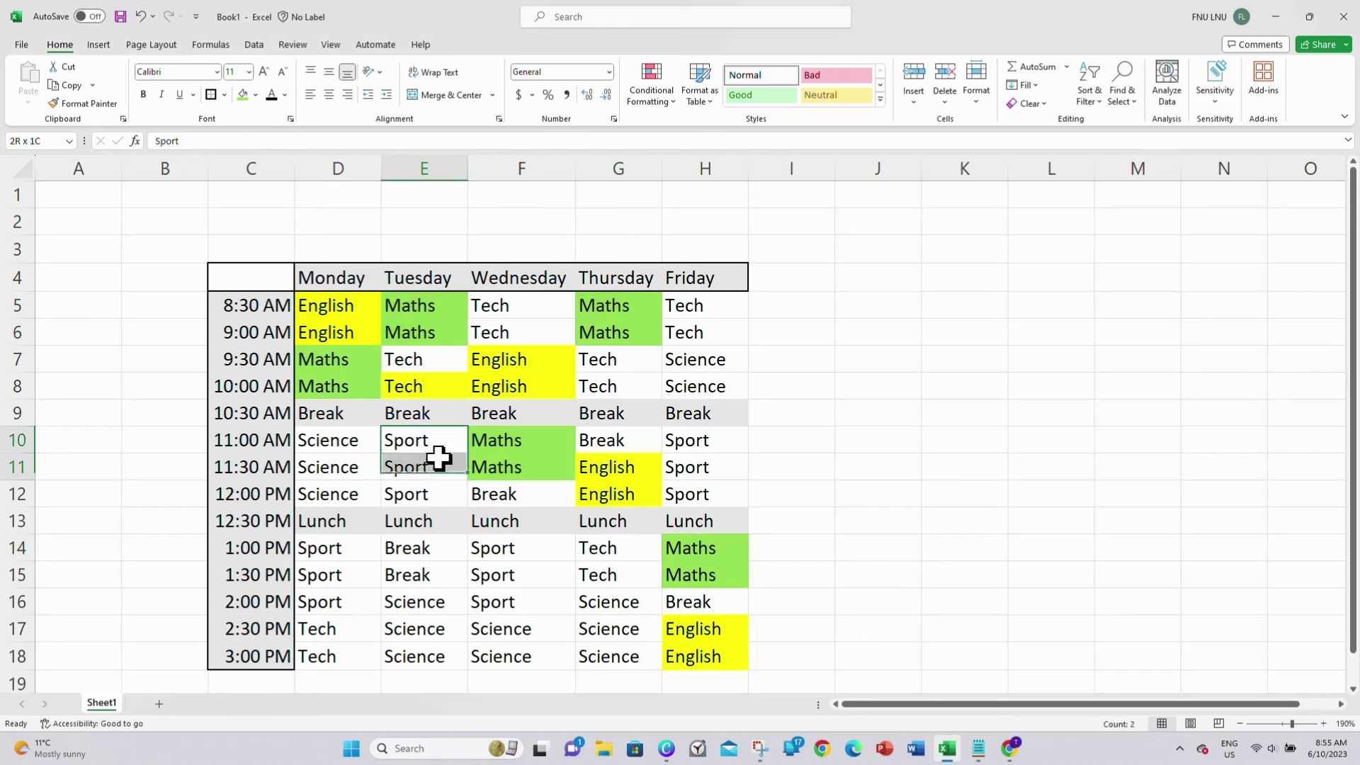
pyautogui.click(257, 96)
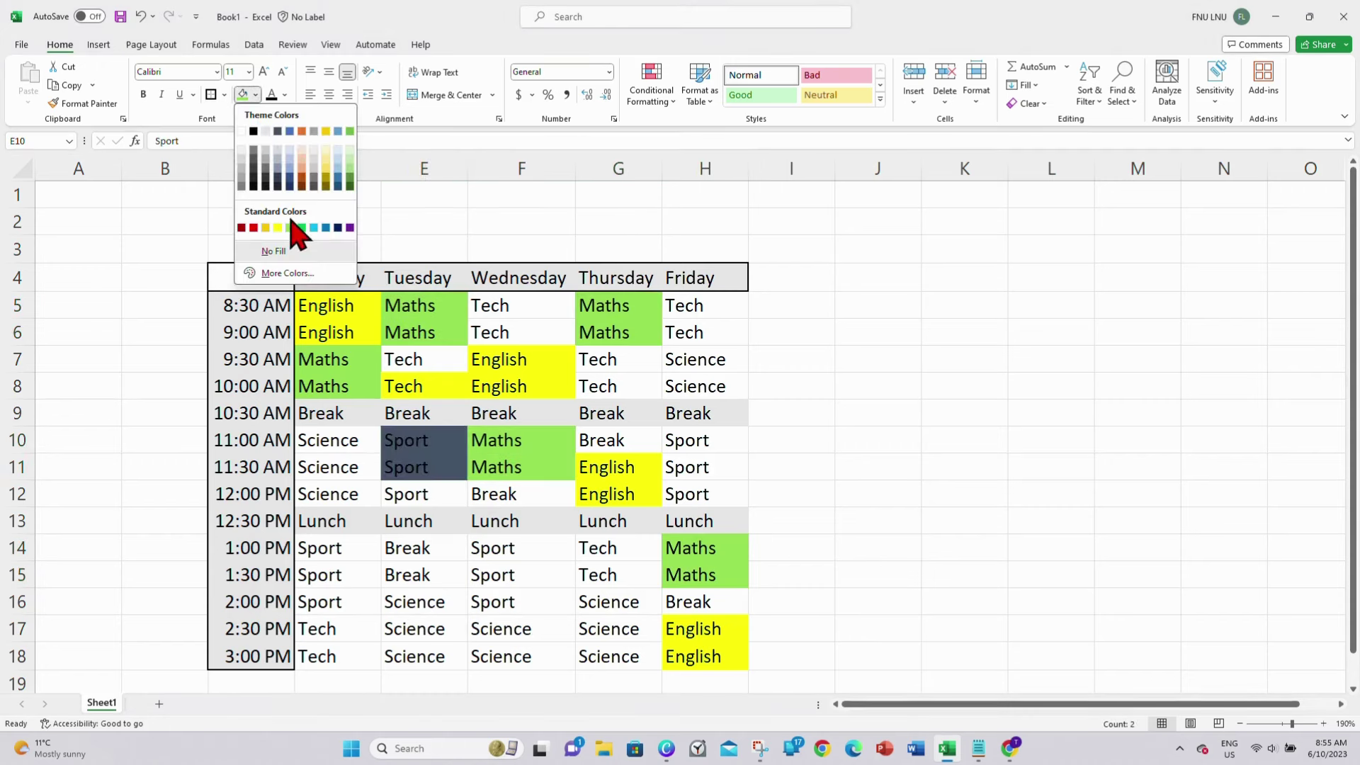
pyautogui.click(266, 227)
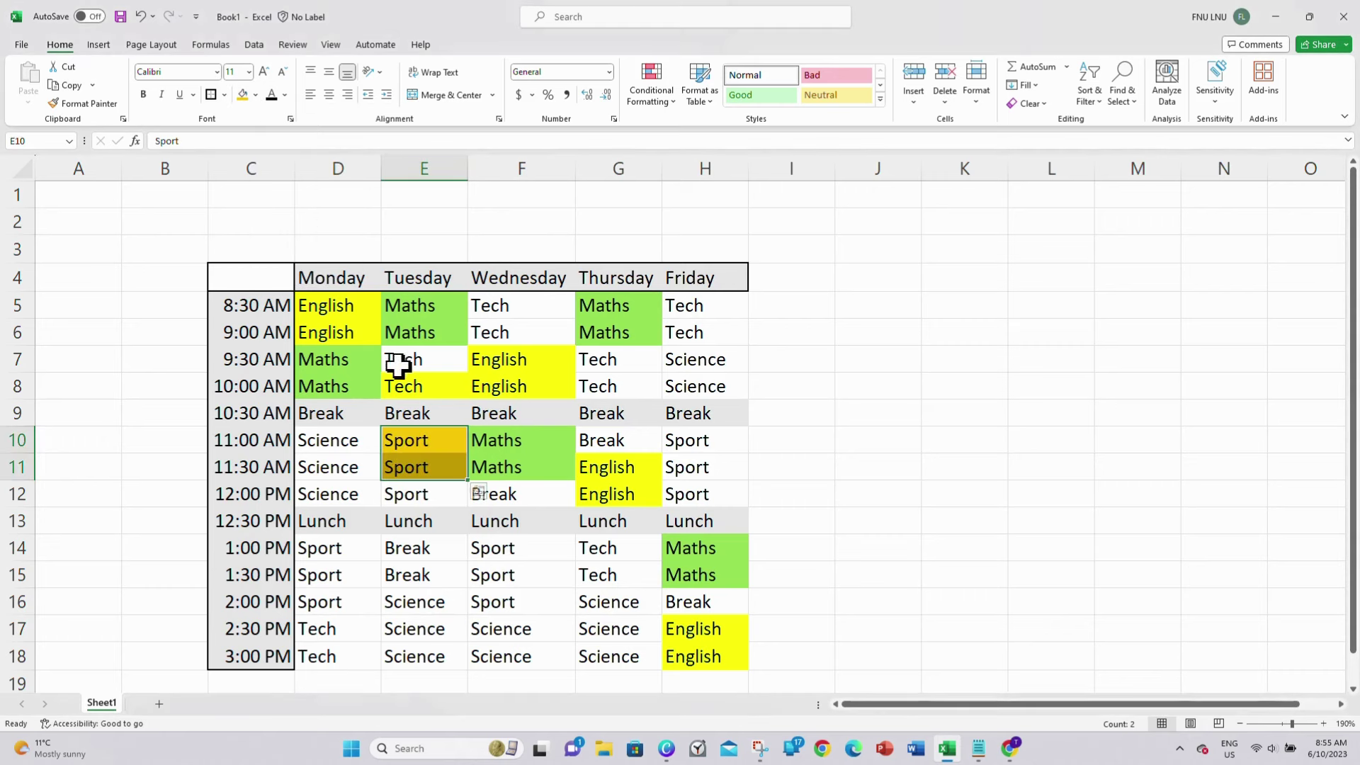
pyautogui.keyDown('ctrl'); pyautogui.moveTo(503, 555); pyautogui.dragTo(503, 601); pyautogui.keyUp('ctrl')
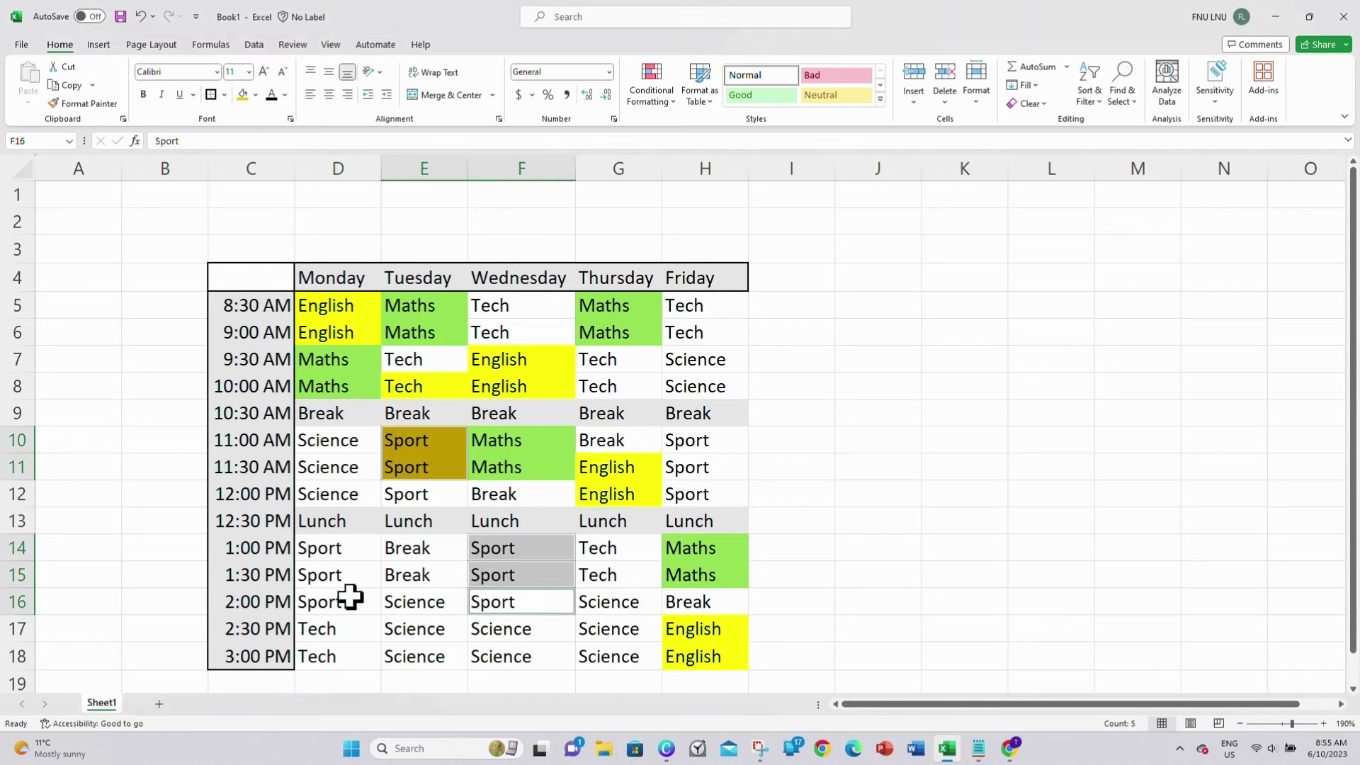
pyautogui.keyDown('ctrl'); pyautogui.moveTo(352, 601); pyautogui.dragTo(356, 543); pyautogui.keyUp('ctrl')
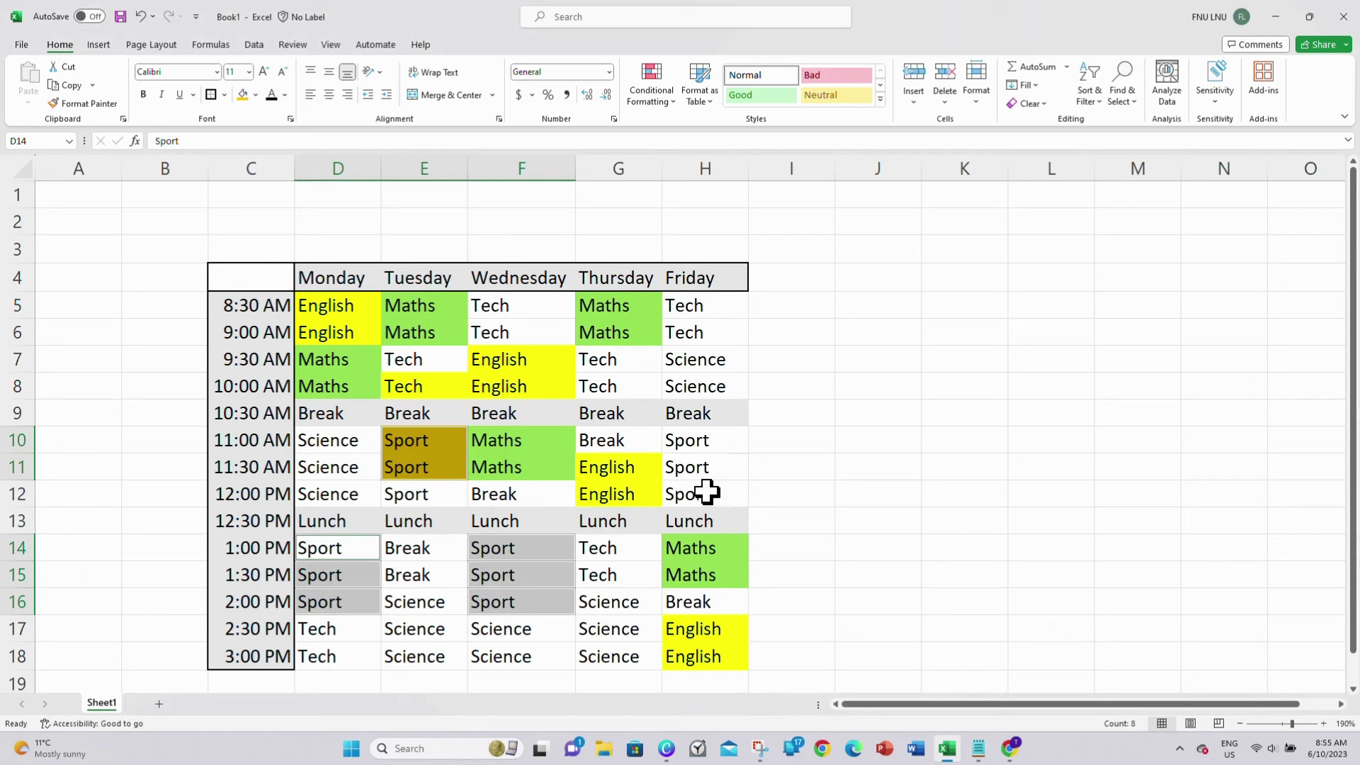
pyautogui.keyDown('ctrl'); pyautogui.moveTo(706, 492); pyautogui.dragTo(706, 446); pyautogui.keyUp('ctrl')
pyautogui.click(244, 95)
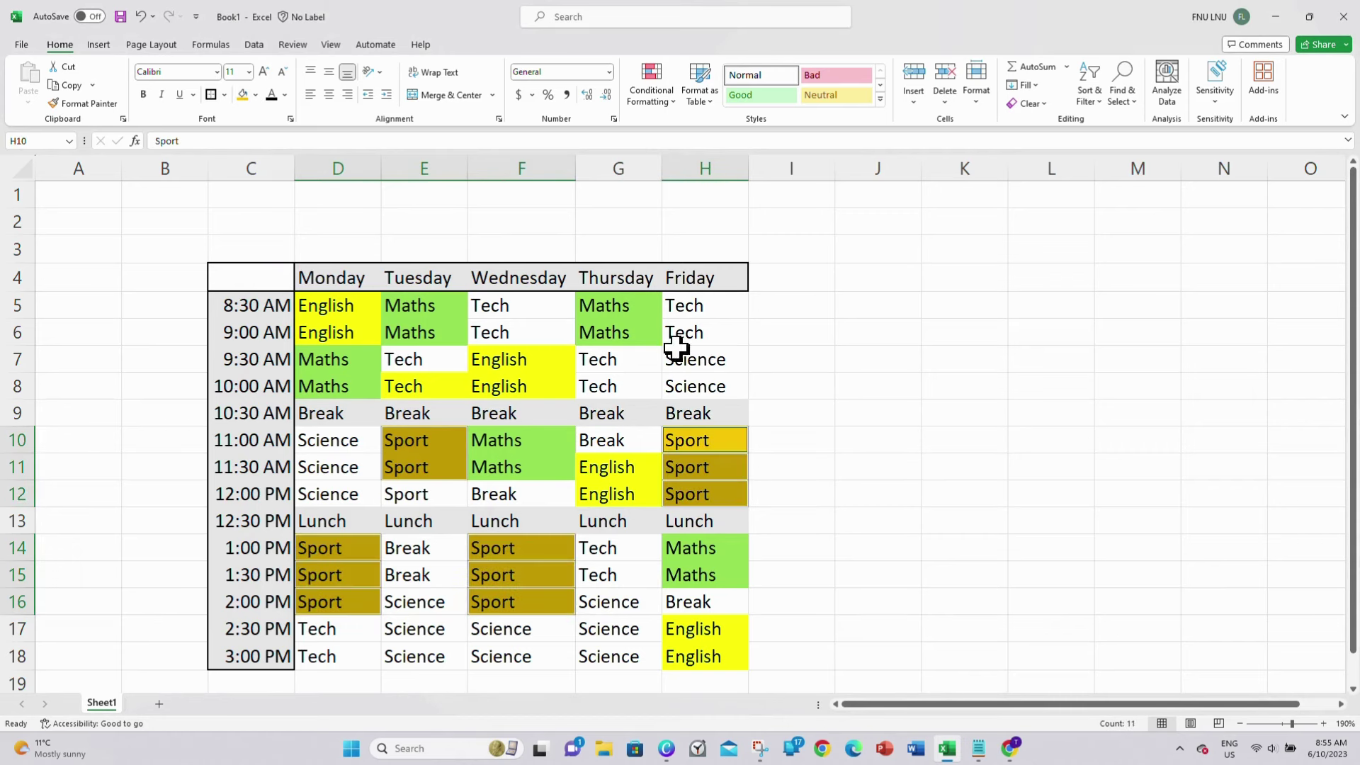
pyautogui.click(684, 333)
pyautogui.click(707, 310)
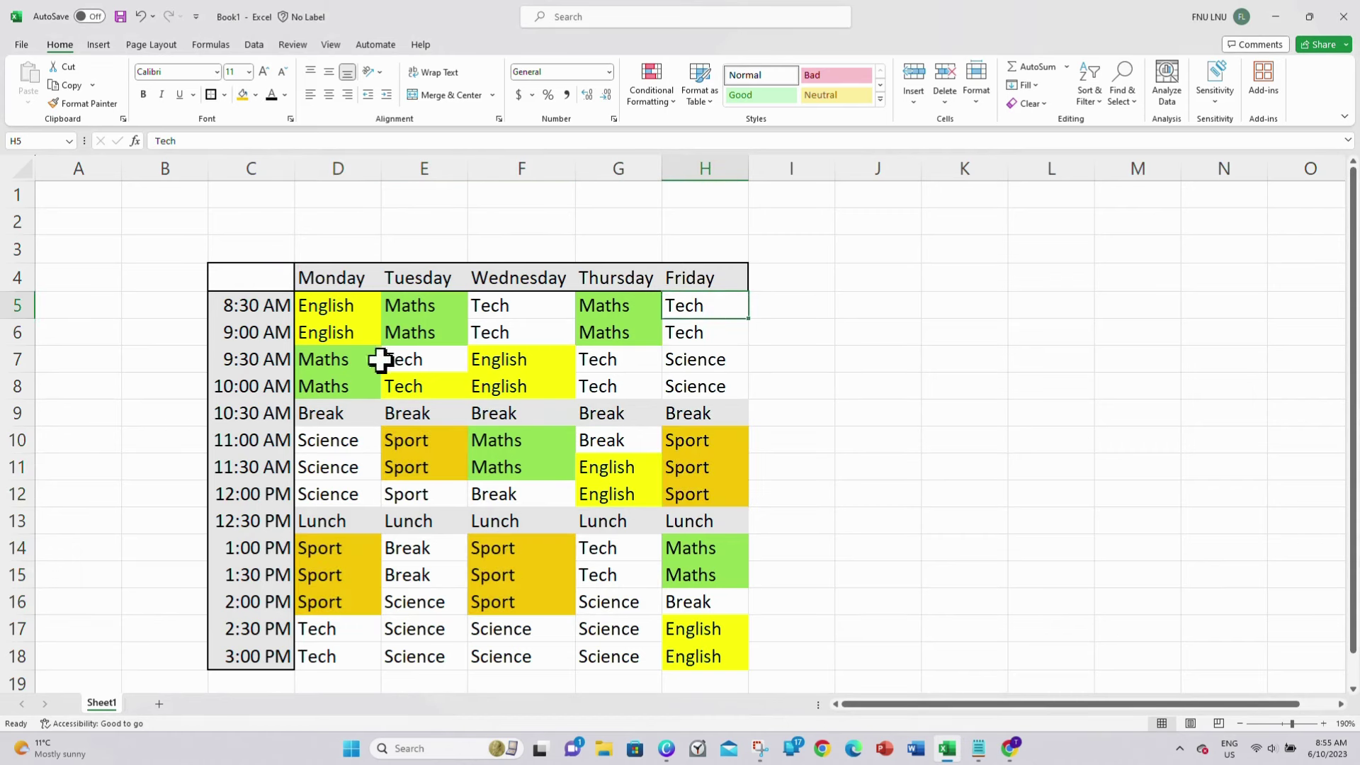
# - Fill every Science period cyan, from Monday 11:00 AM through Friday morning
pyautogui.click(351, 441)
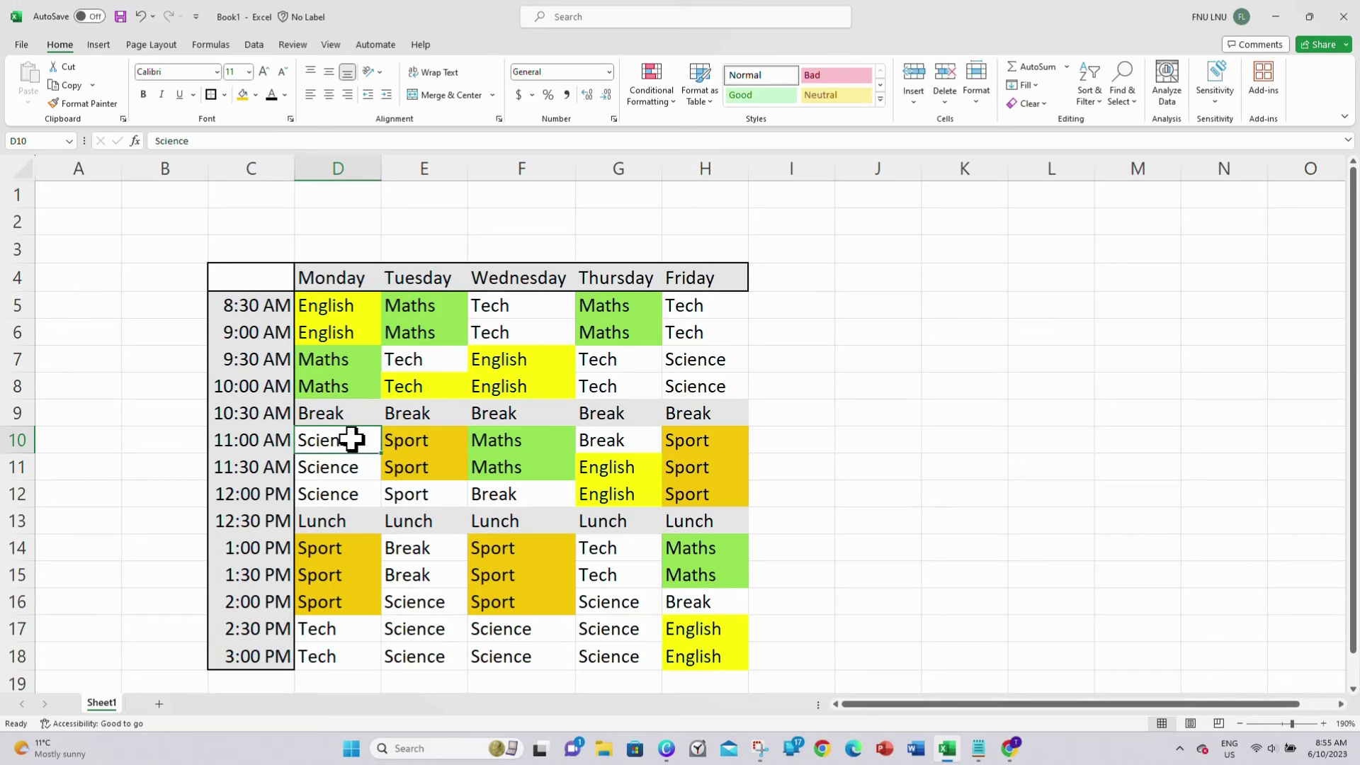
pyautogui.click(256, 95)
pyautogui.click(313, 227)
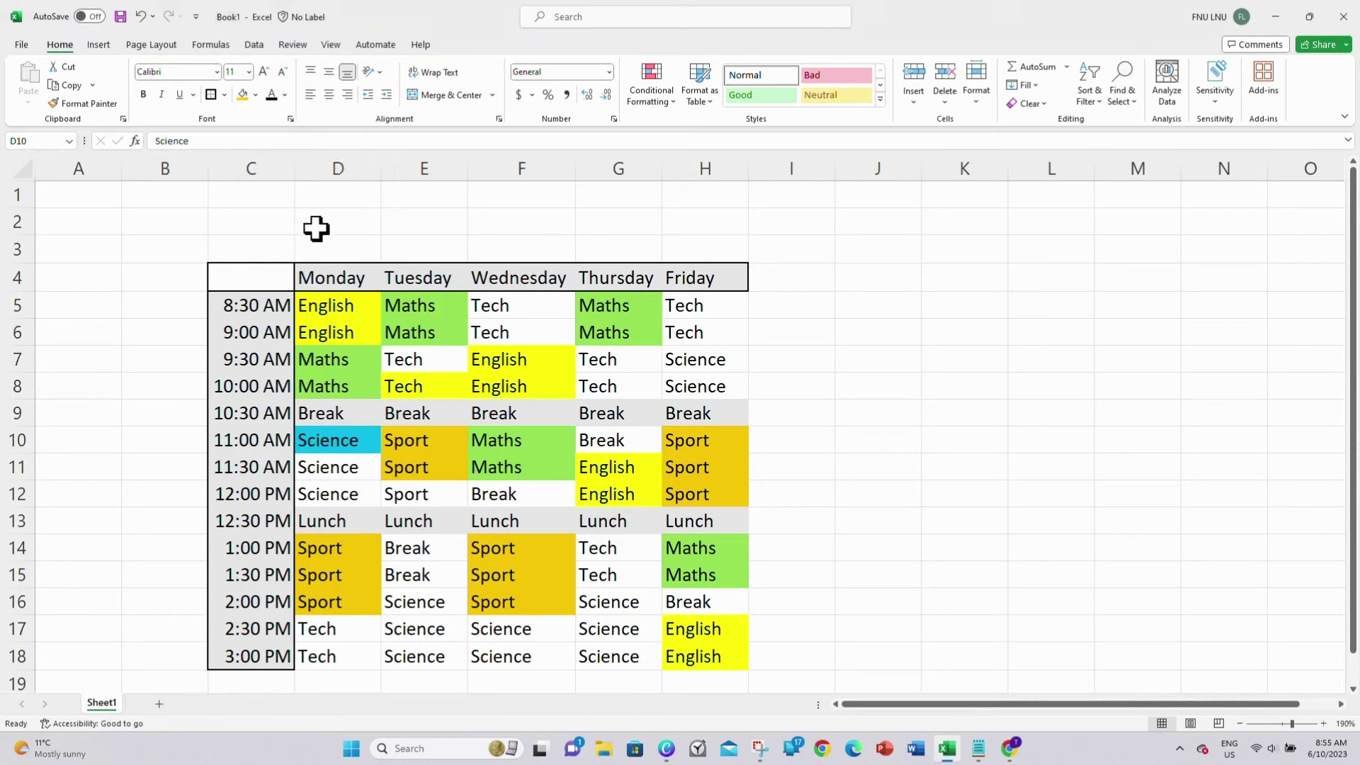
pyautogui.keyDown('ctrl'); pyautogui.click(362, 461); pyautogui.keyUp('ctrl')
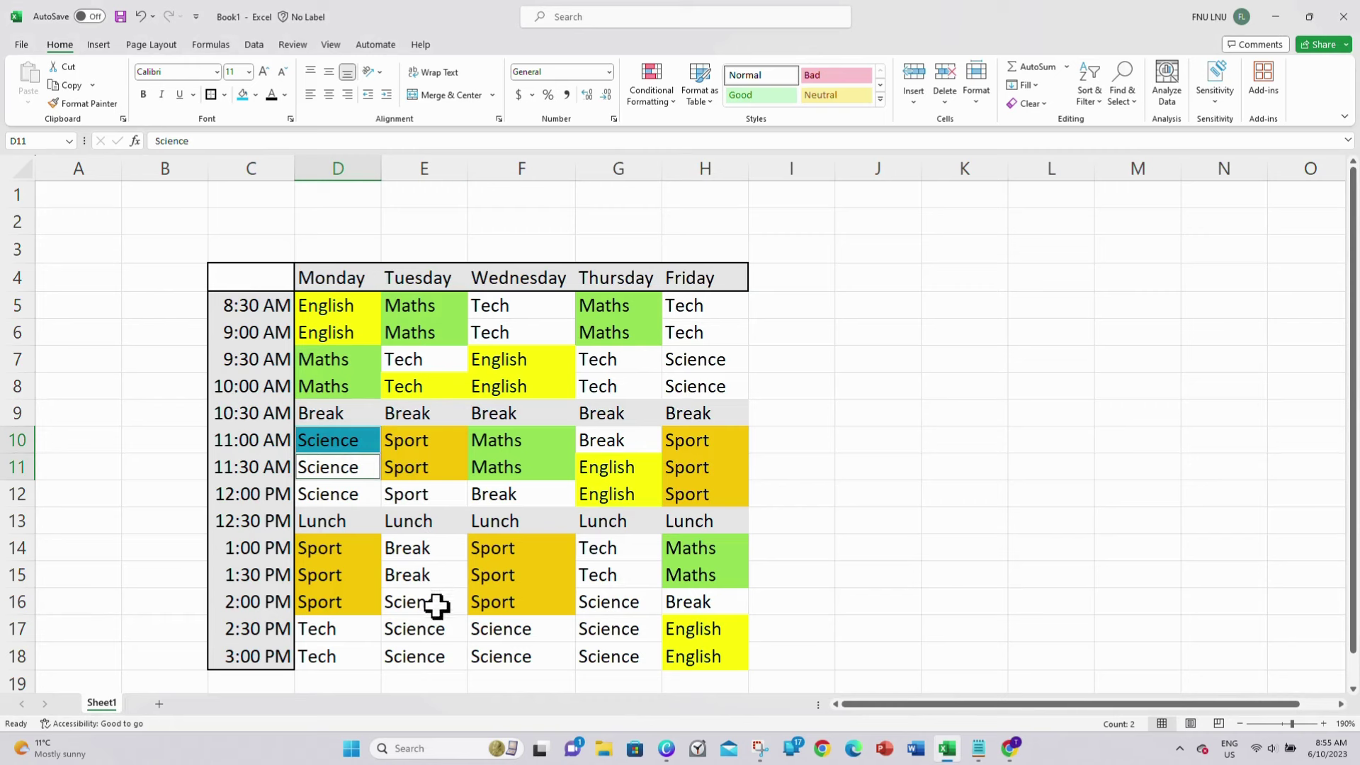
pyautogui.moveTo(436, 606)
pyautogui.mouseDown()
pyautogui.moveTo(425, 656)
pyautogui.moveTo(516, 631)
pyautogui.mouseUp()
pyautogui.keyDown('ctrl'); pyautogui.click(602, 649); pyautogui.keyUp('ctrl')
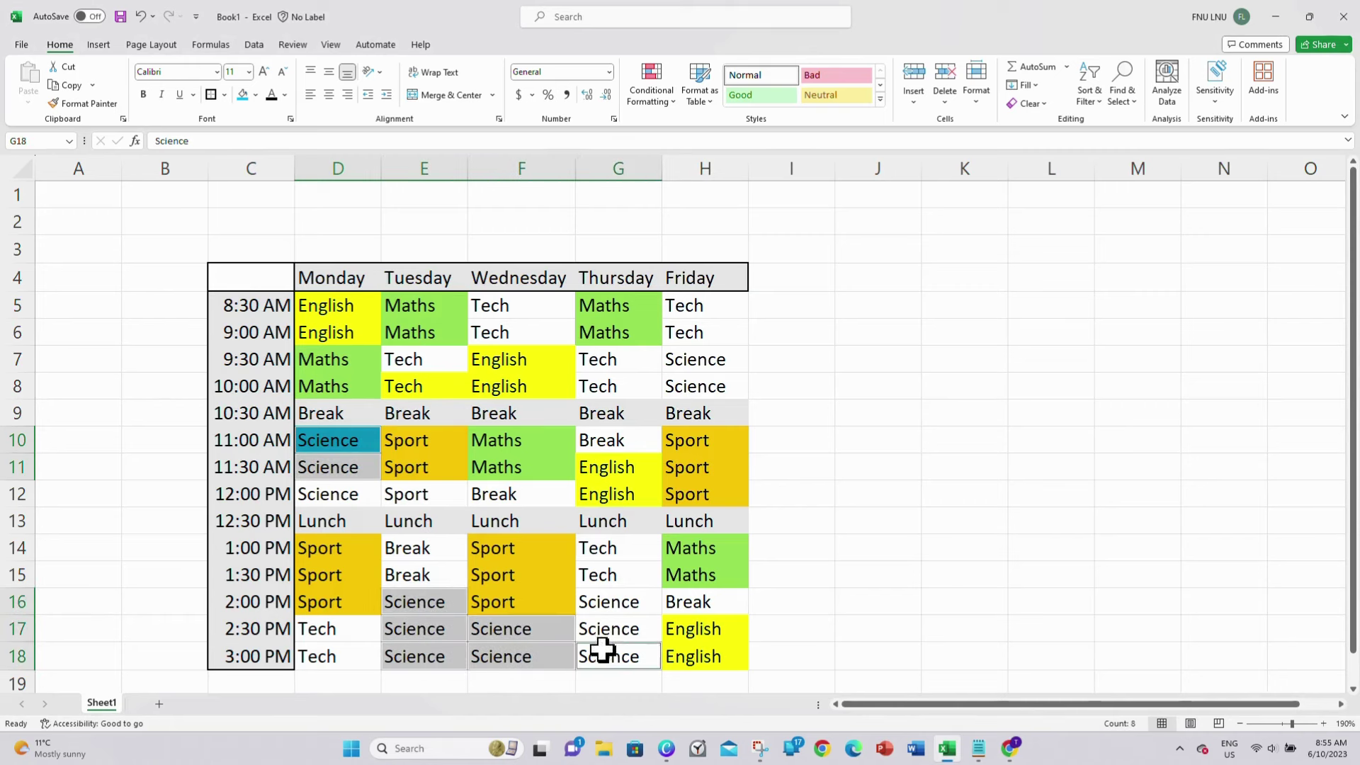
pyautogui.moveTo(607, 623); pyautogui.dragTo(640, 604)
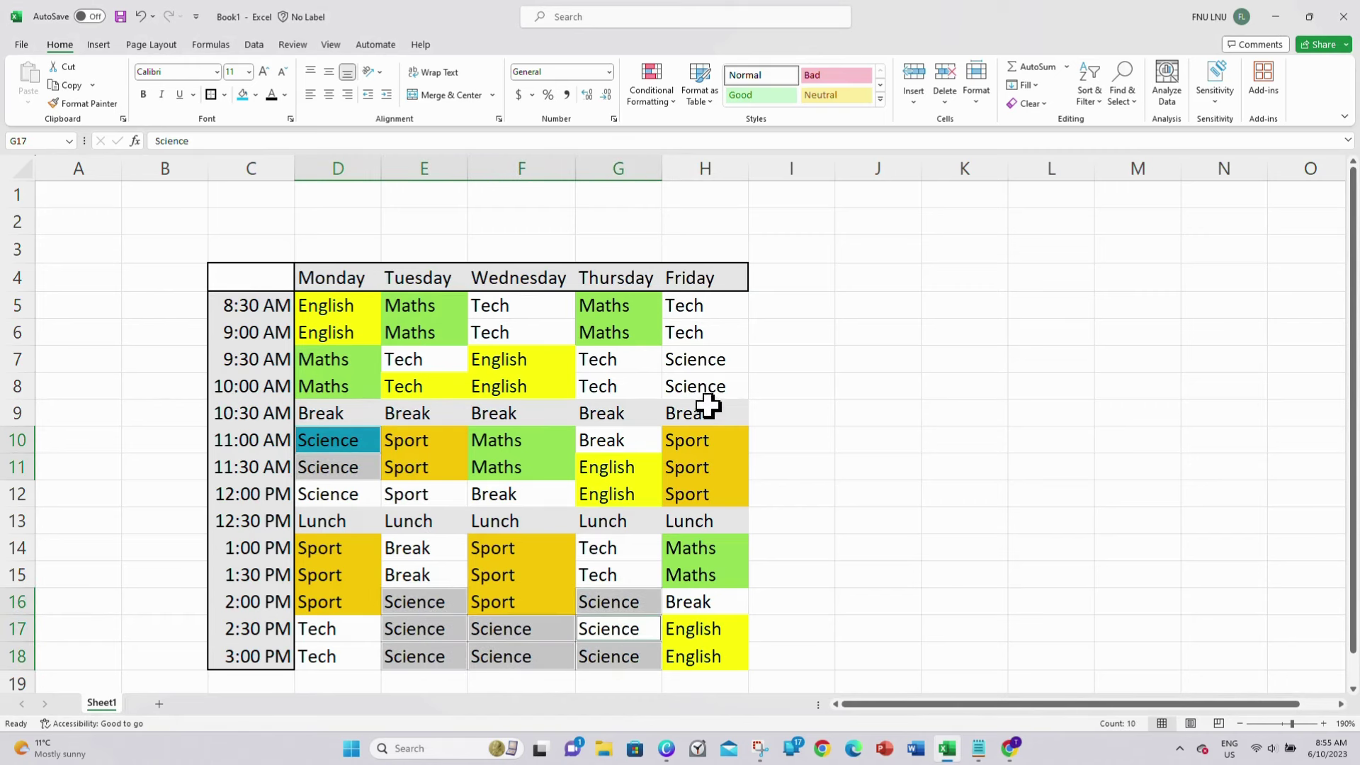
pyautogui.moveTo(714, 381); pyautogui.dragTo(713, 360)
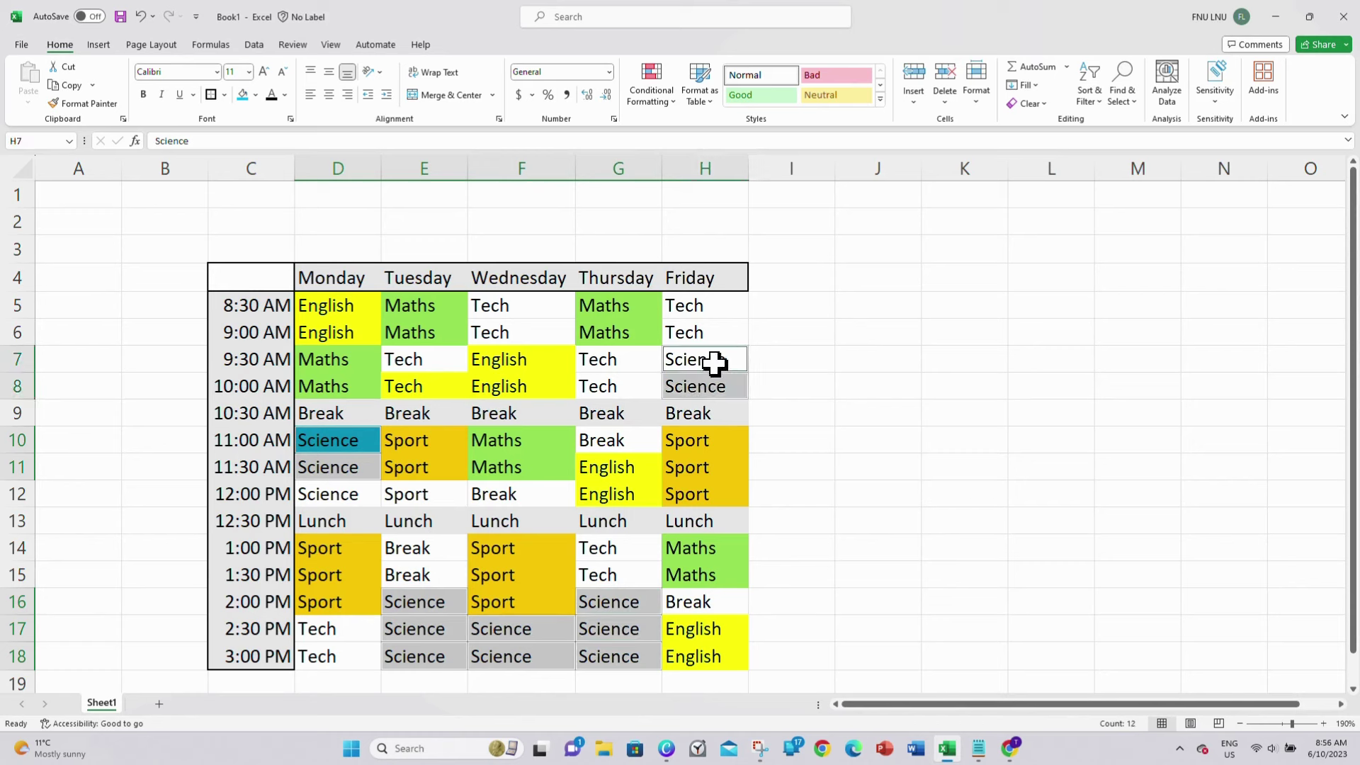
pyautogui.click(243, 94)
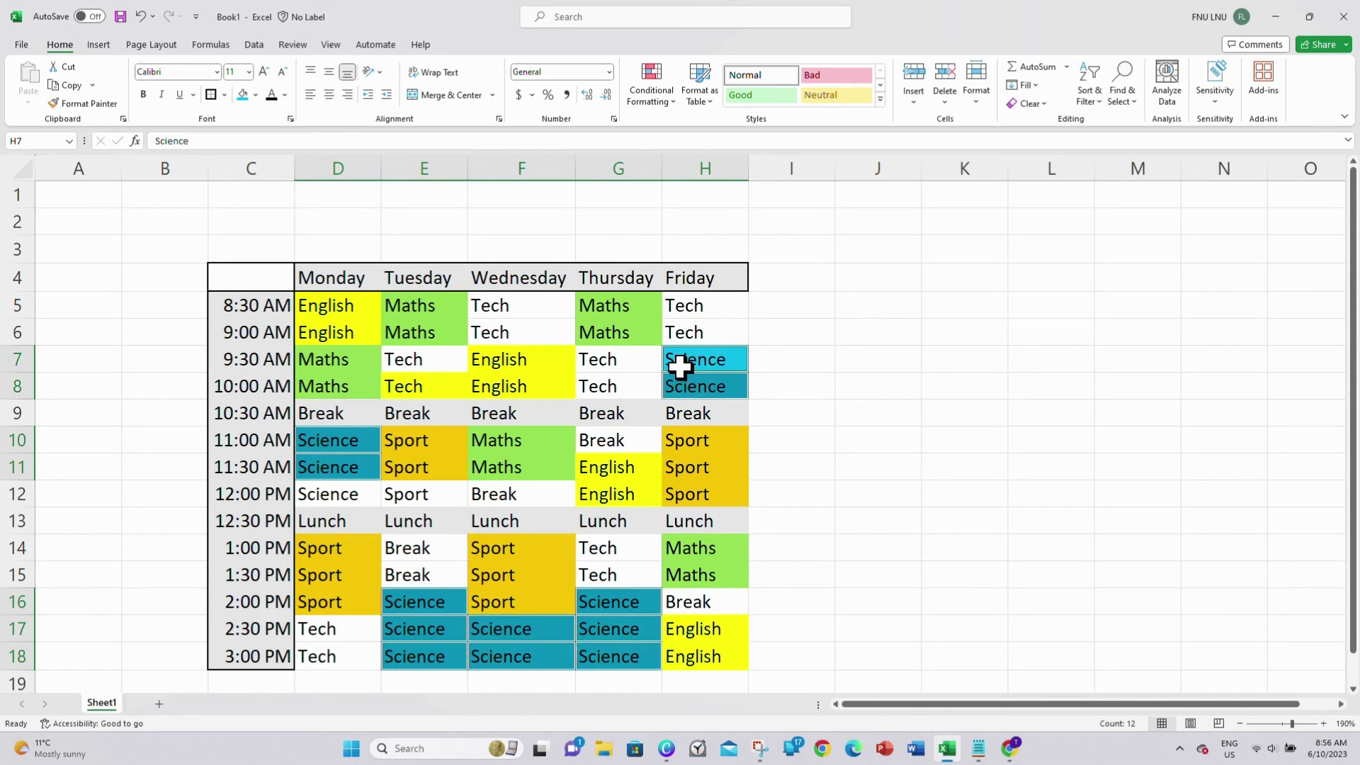
pyautogui.click(794, 428)
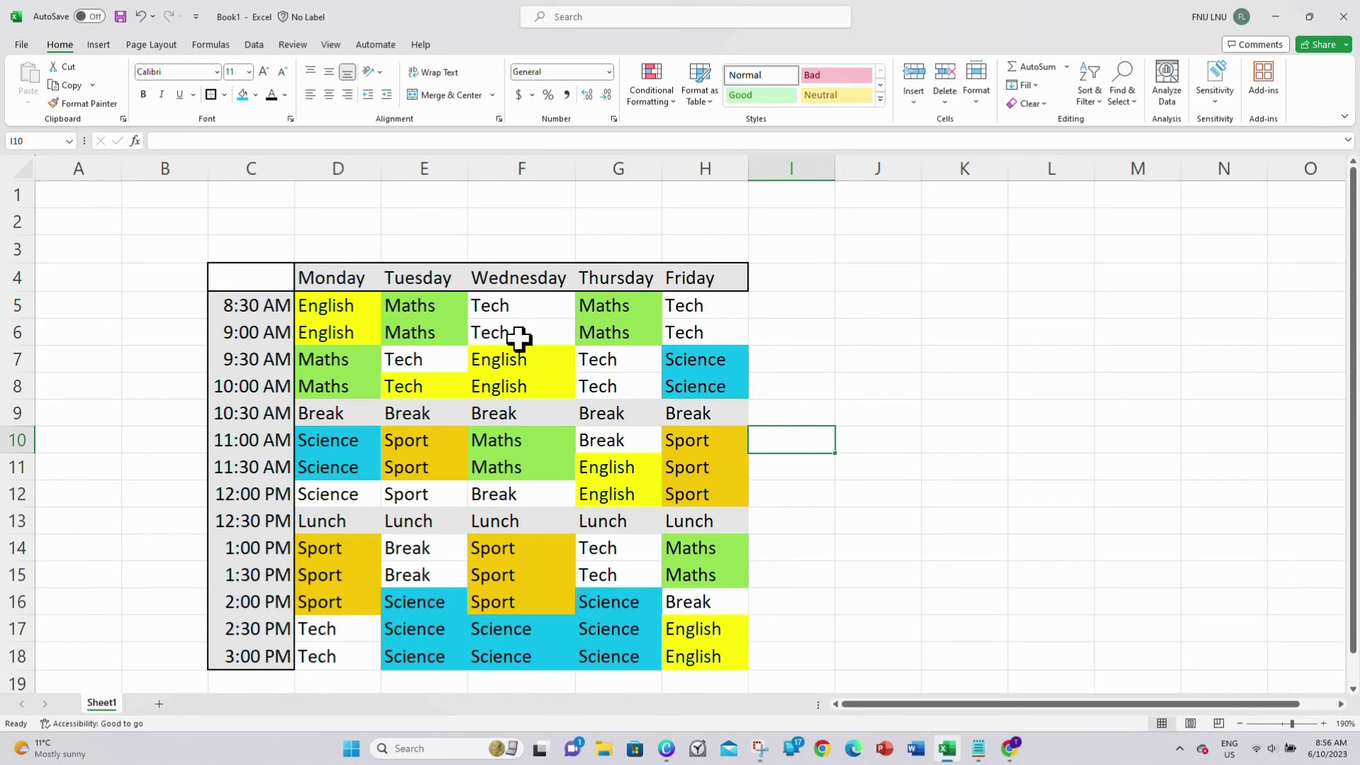
# - Fill every Tech period light blue across Monday to Friday
pyautogui.moveTo(708, 311); pyautogui.dragTo(726, 328)
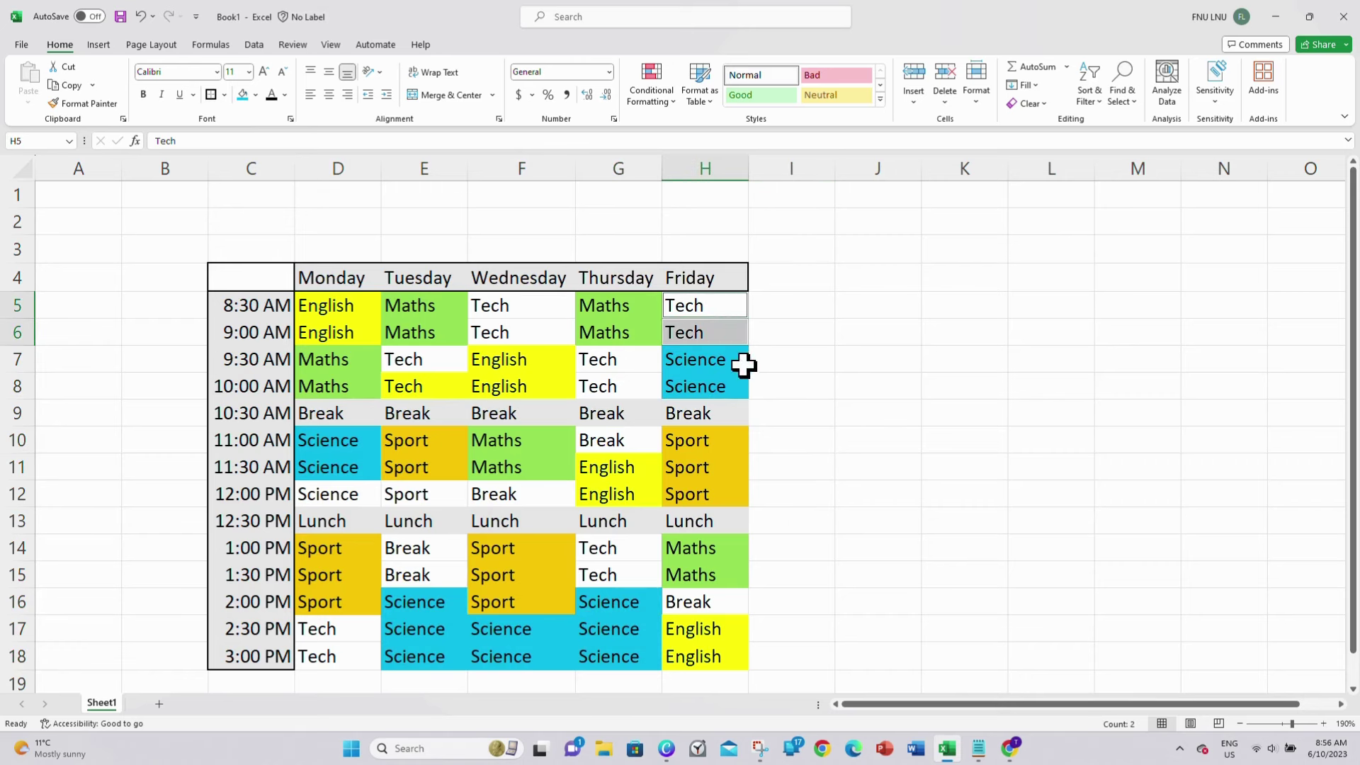
pyautogui.moveTo(429, 386); pyautogui.dragTo(419, 365)
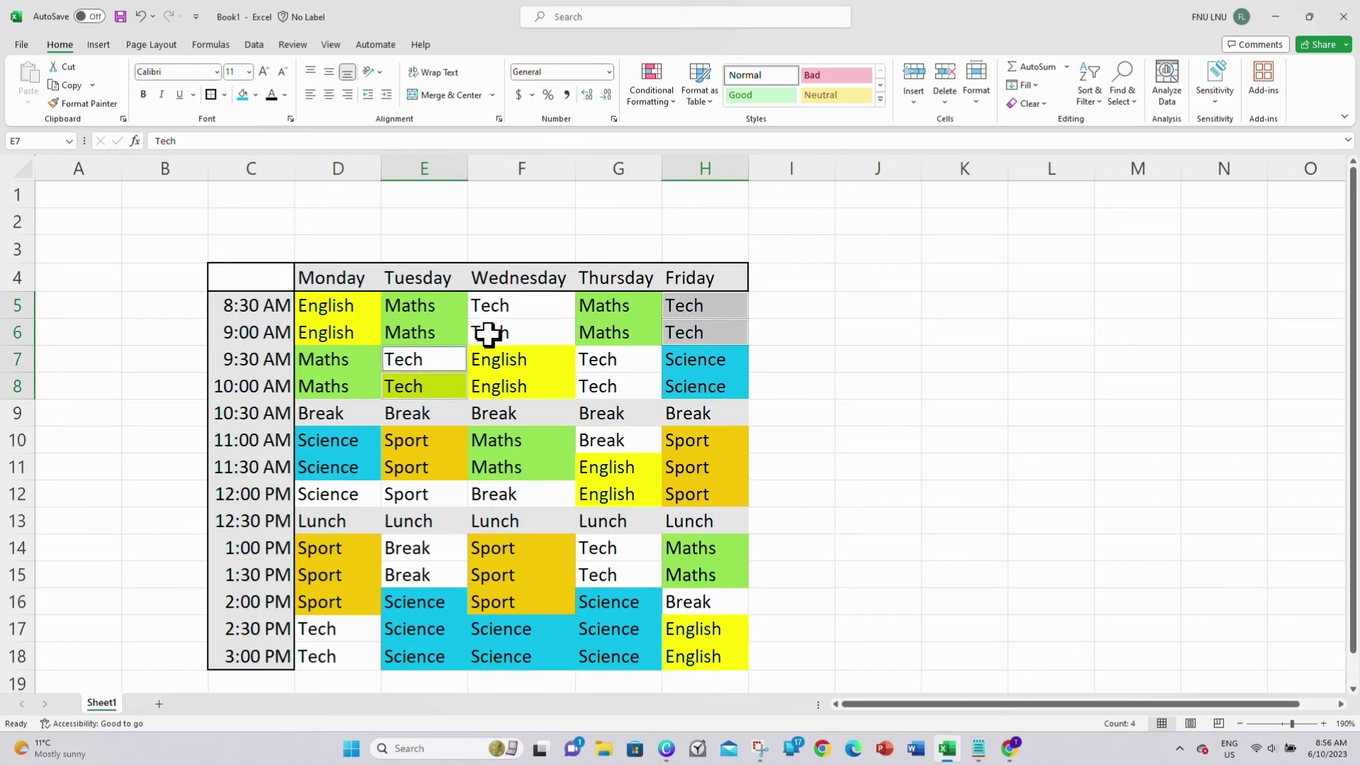
pyautogui.moveTo(492, 334); pyautogui.dragTo(492, 307)
pyautogui.keyDown('ctrl'); pyautogui.click(601, 362); pyautogui.keyUp('ctrl')
pyautogui.moveTo(614, 380); pyautogui.dragTo(615, 386)
pyautogui.moveTo(634, 549); pyautogui.dragTo(623, 575)
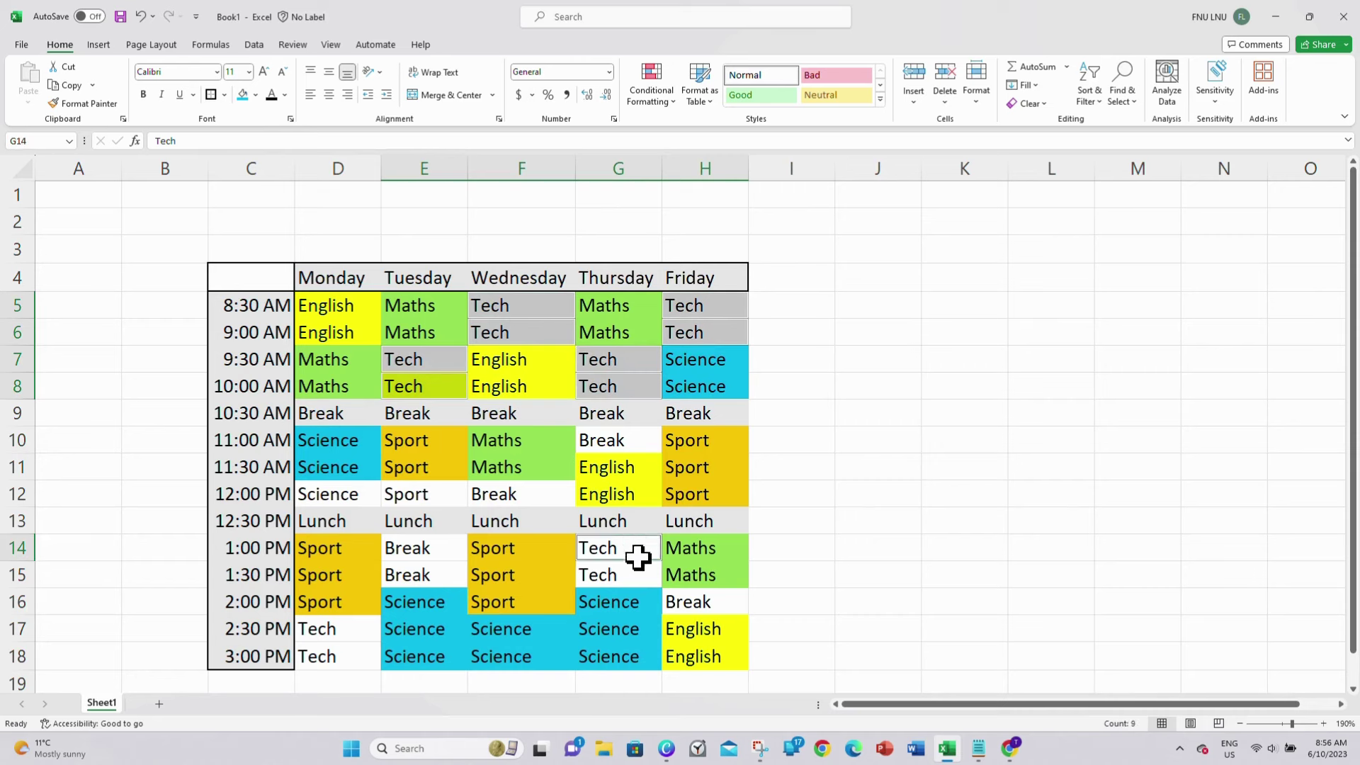
pyautogui.moveTo(343, 628); pyautogui.dragTo(345, 662)
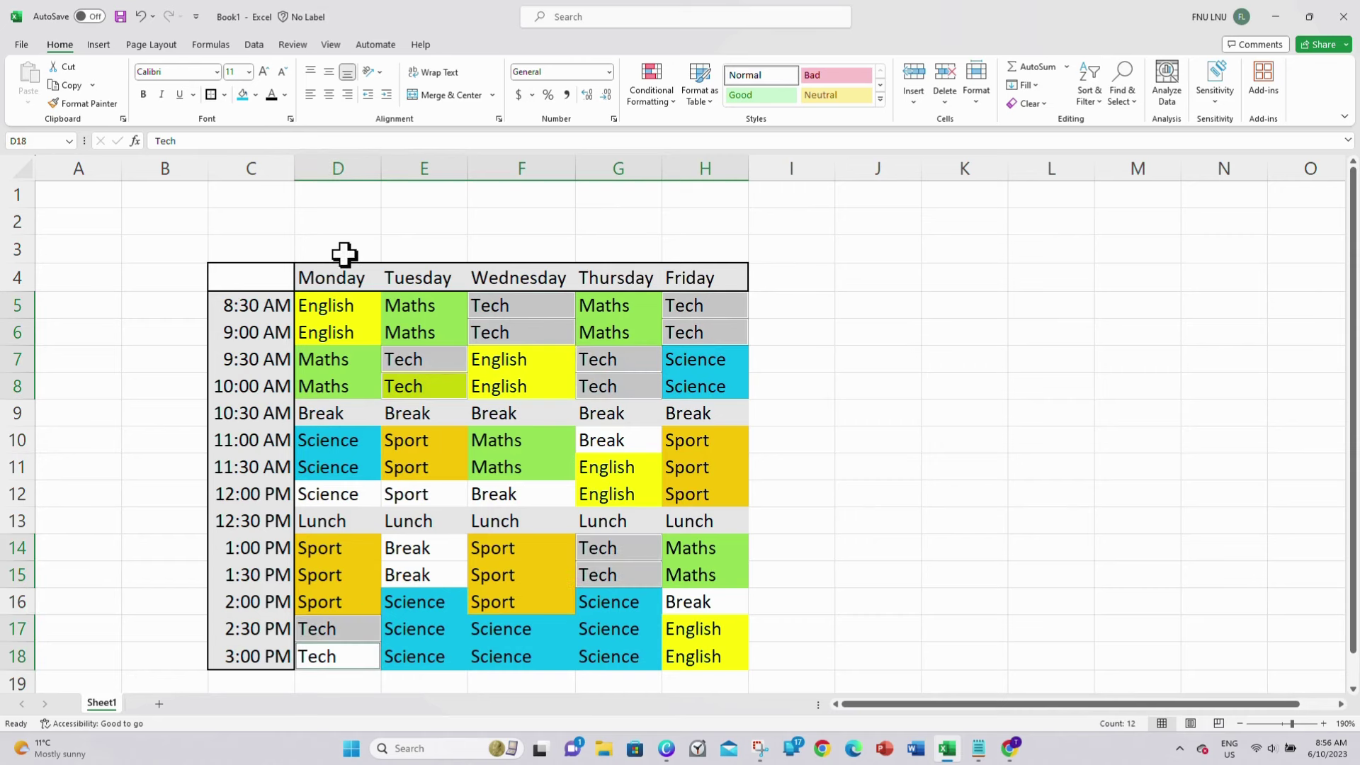
pyautogui.click(256, 94)
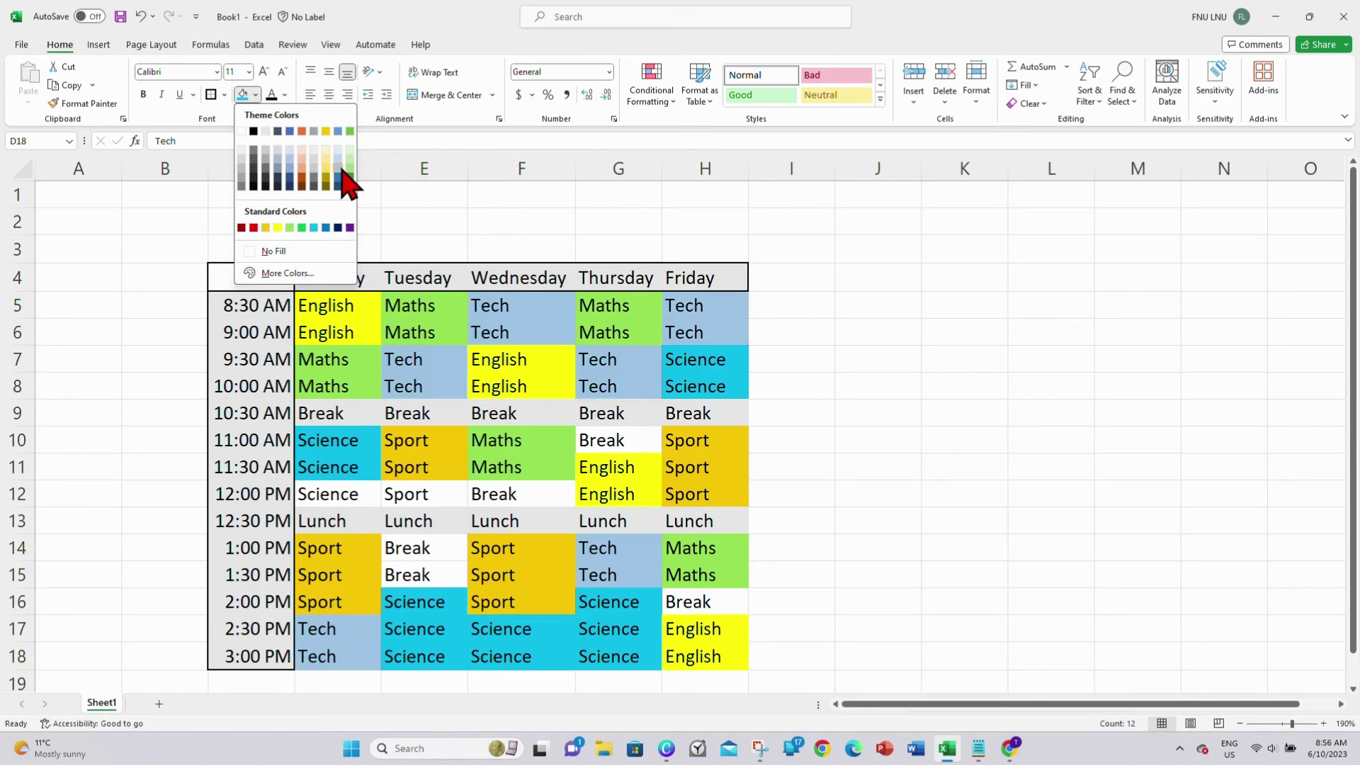
pyautogui.click(344, 180)
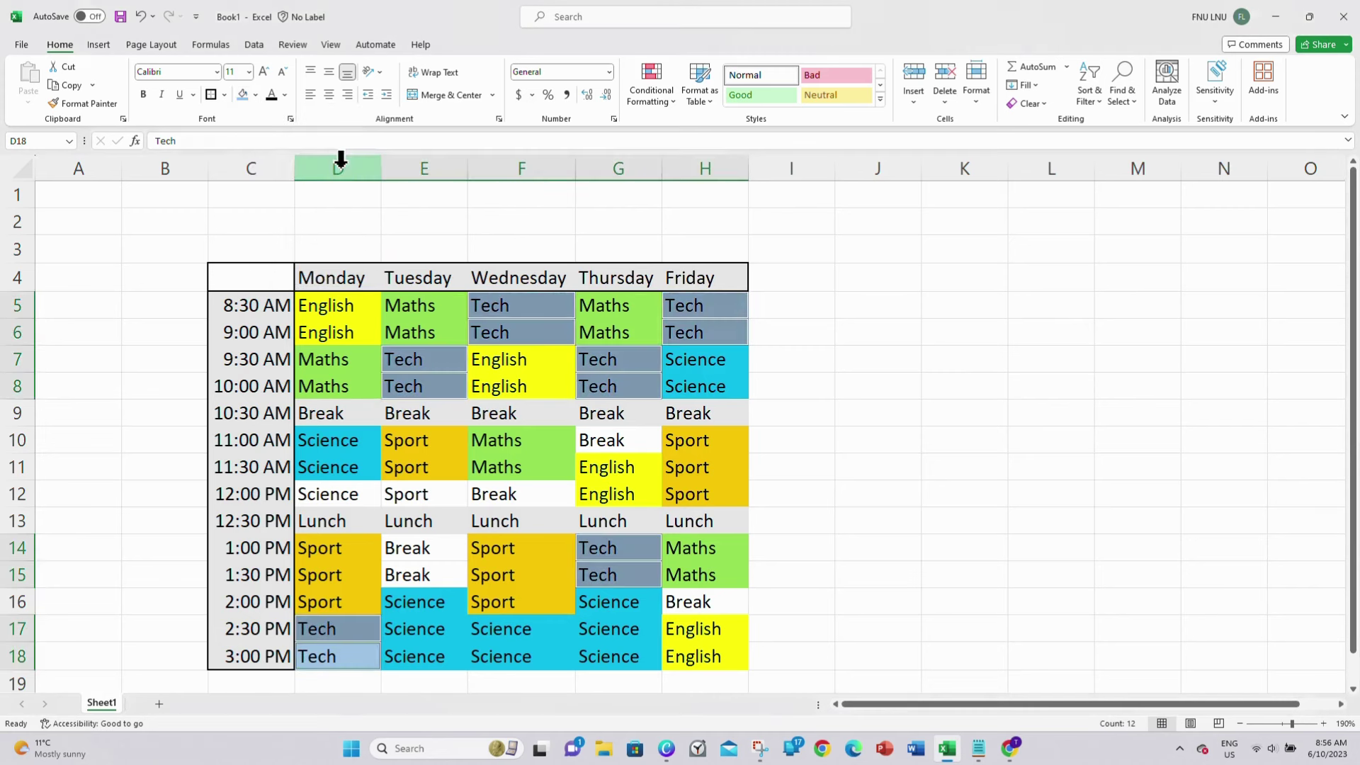
pyautogui.click(415, 542)
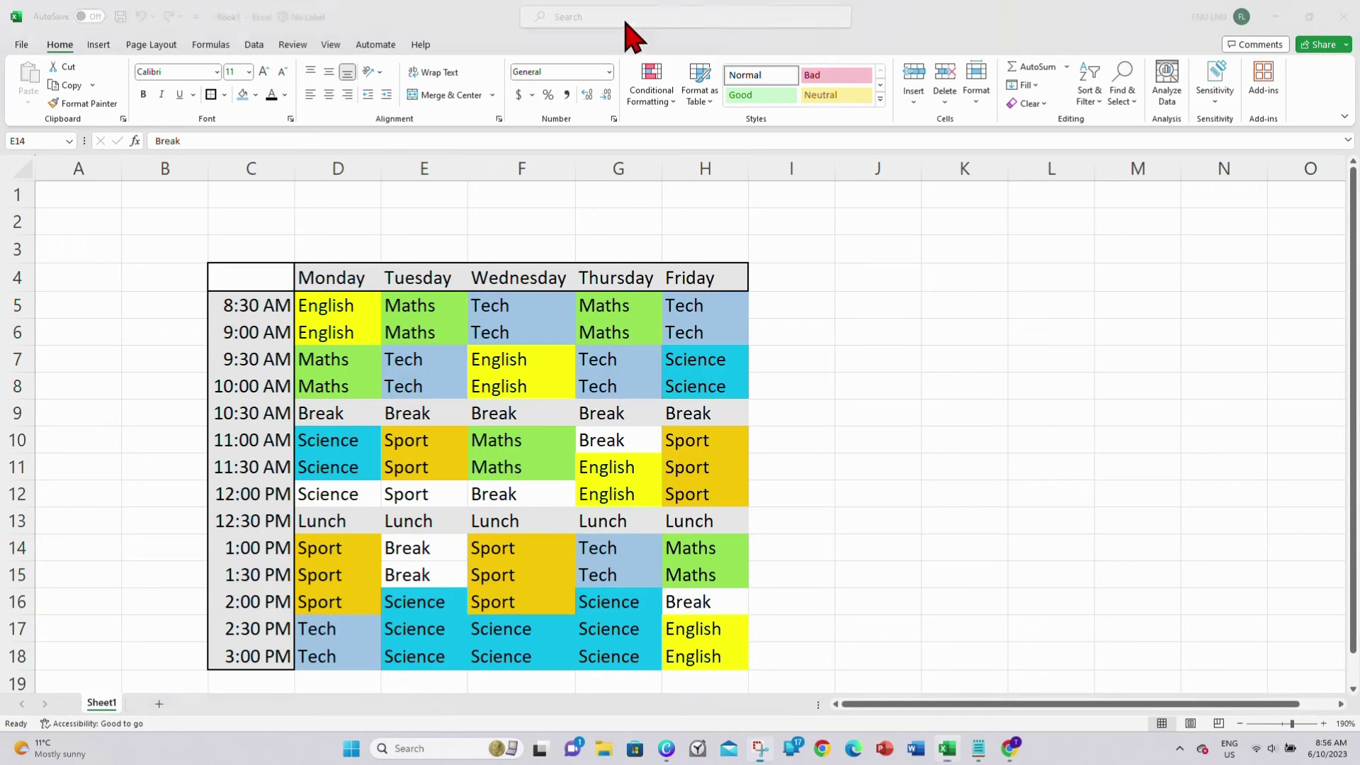
# - Copy the coloured 11:30 AM cells to Monday 12:00 PM Science and Tuesday 12:00 PM Sport
pyautogui.click(335, 467)
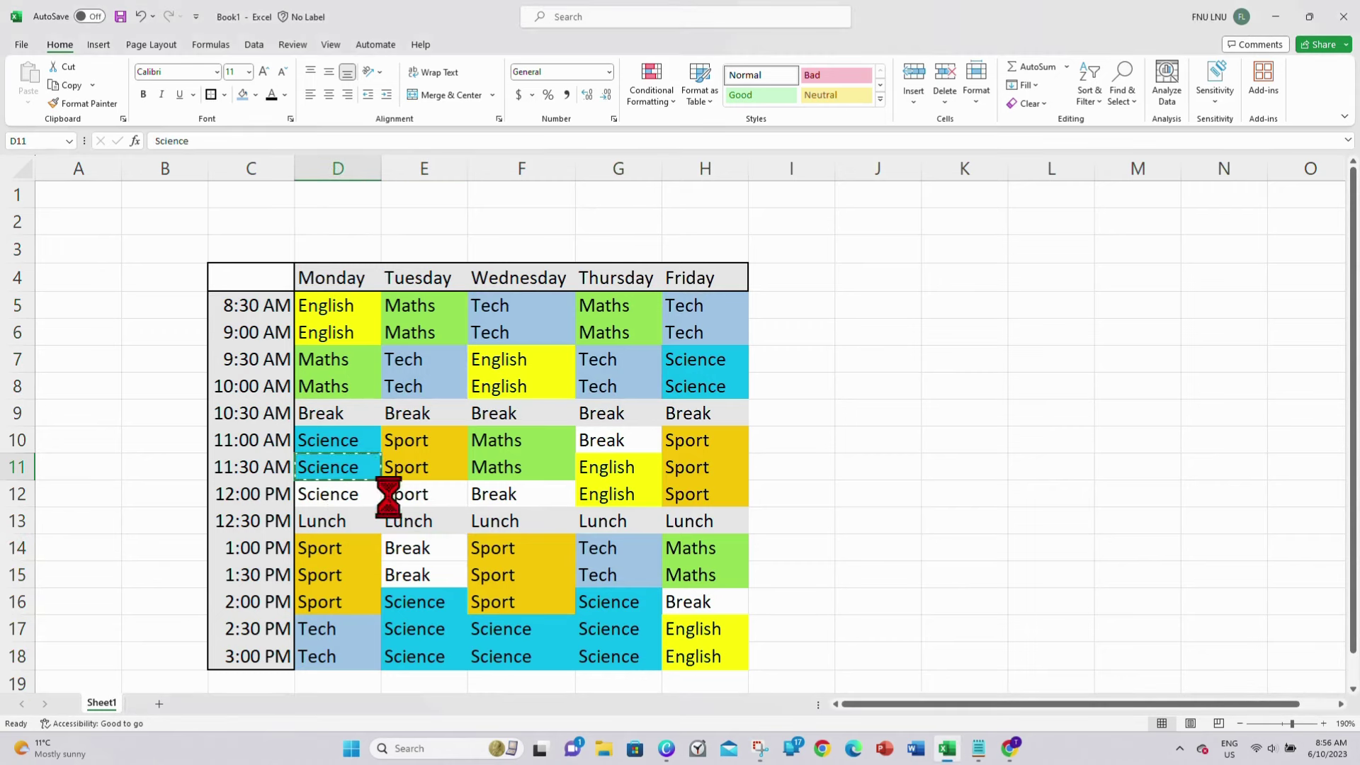
pyautogui.hotkey('ctrl', 'c')
pyautogui.click(333, 494)
pyautogui.hotkey('ctrl', 'v')
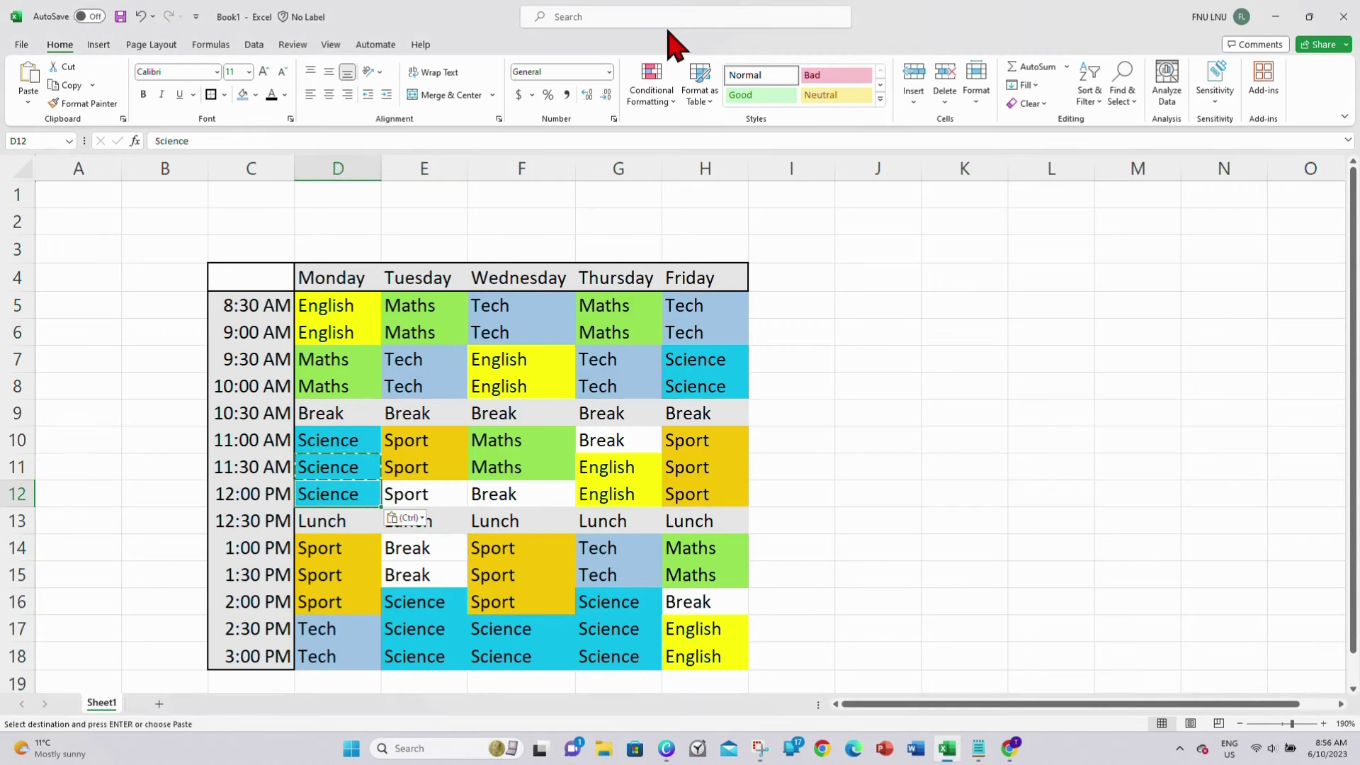
pyautogui.click(425, 465)
pyautogui.hotkey('ctrl', 'c')
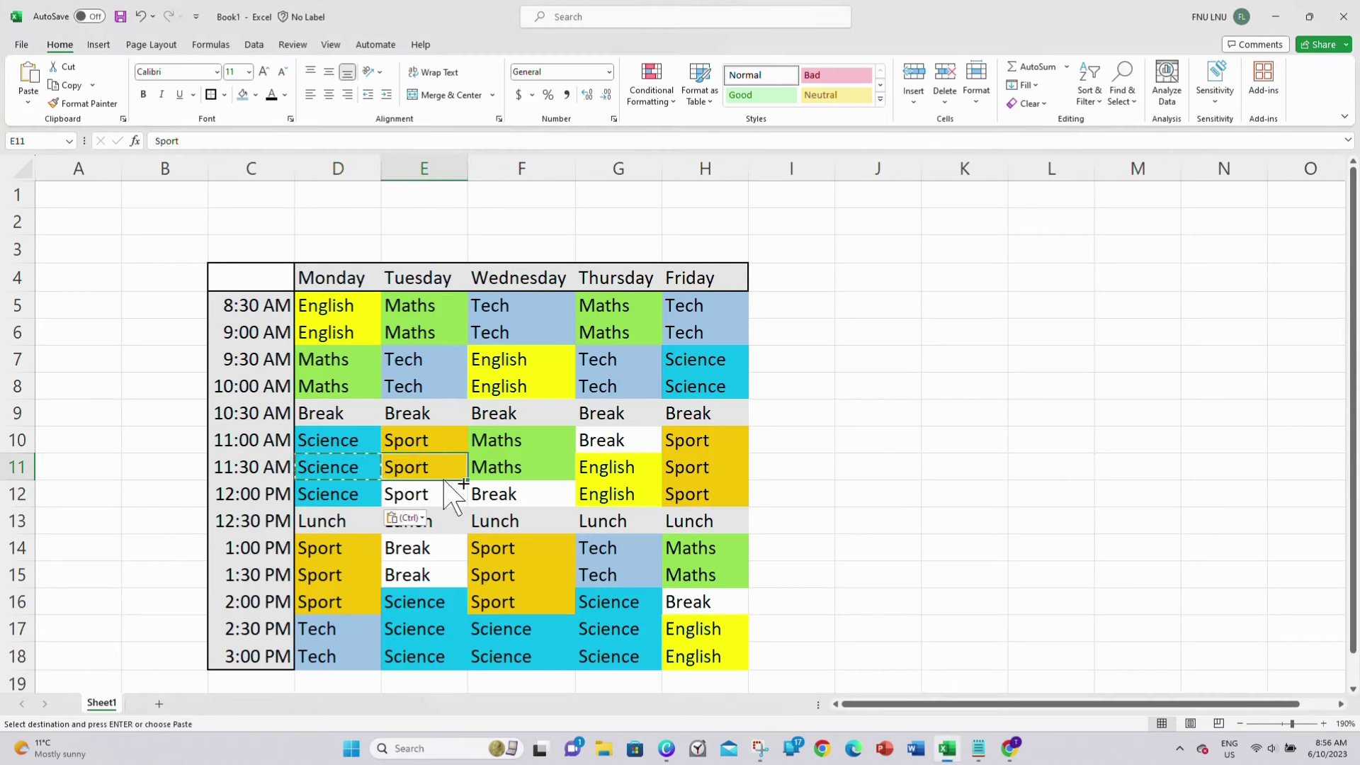
pyautogui.click(432, 494)
pyautogui.hotkey('ctrl', 'v')
pyautogui.click(869, 408)
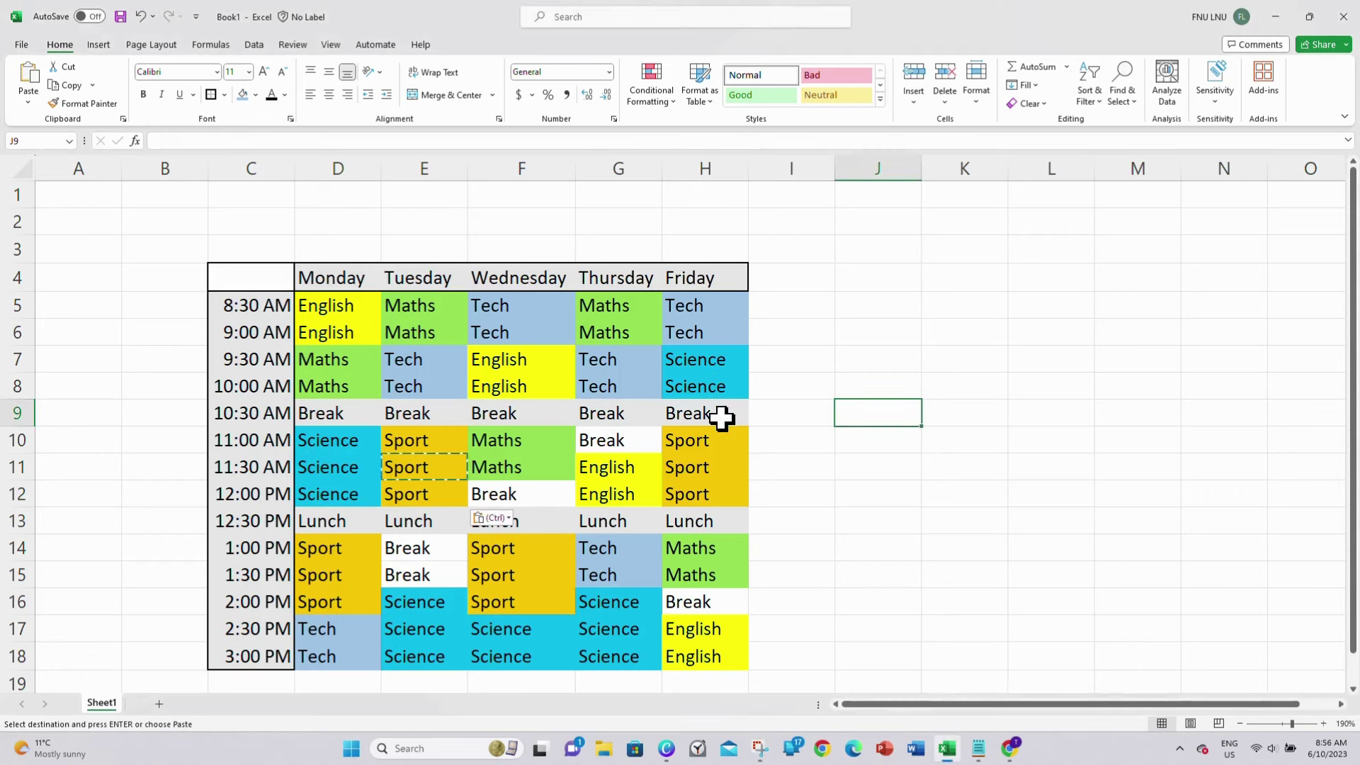
# - Make the Break and Lunch row text white
pyautogui.moveTo(743, 418); pyautogui.dragTo(374, 418)
pyautogui.moveTo(360, 525); pyautogui.dragTo(695, 520)
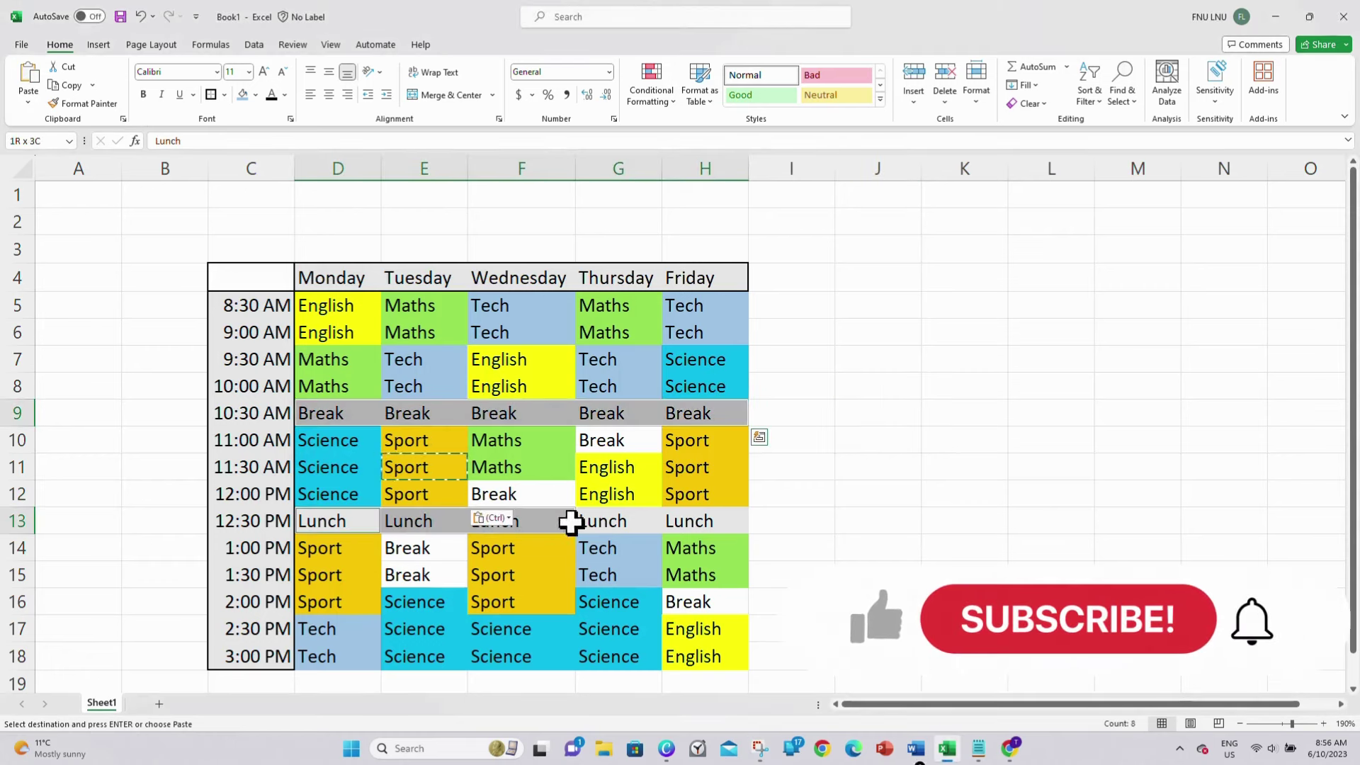
pyautogui.click(285, 94)
pyautogui.click(270, 154)
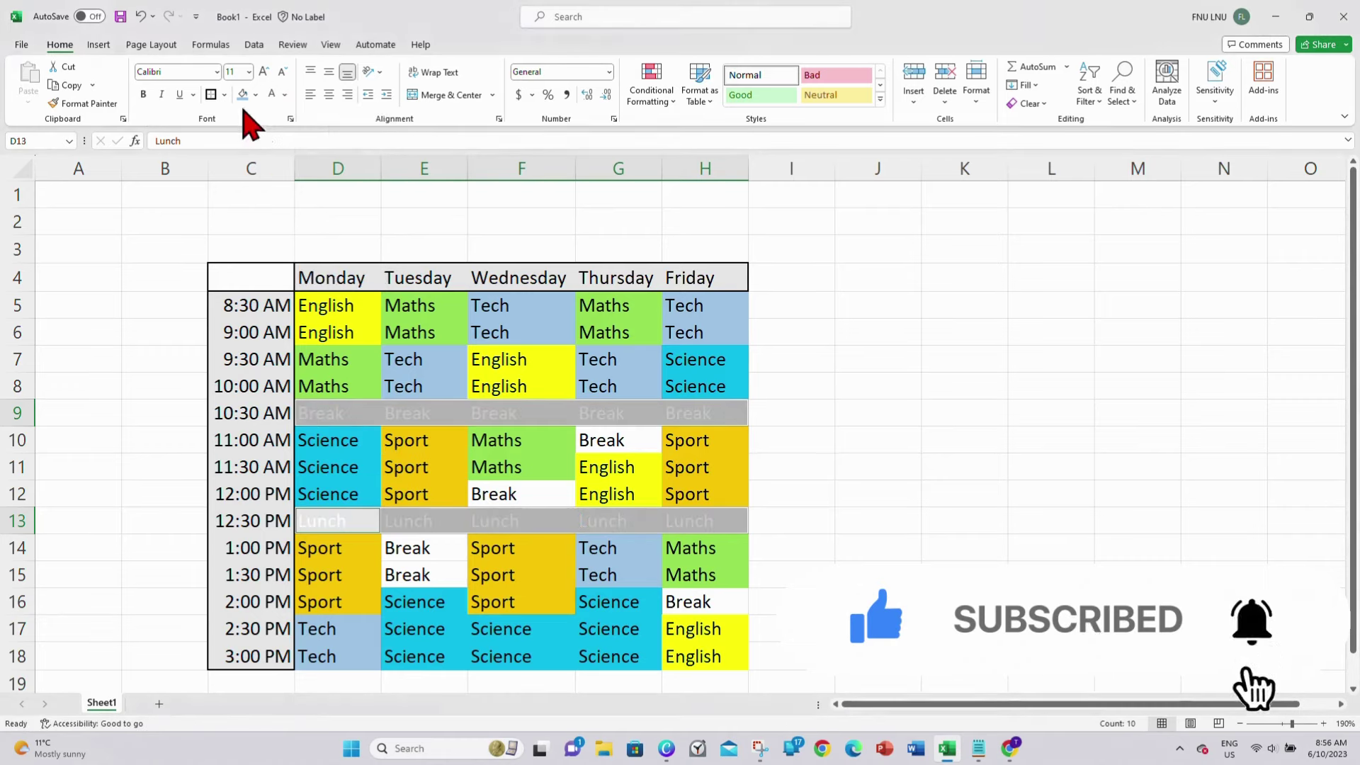
pyautogui.click(255, 95)
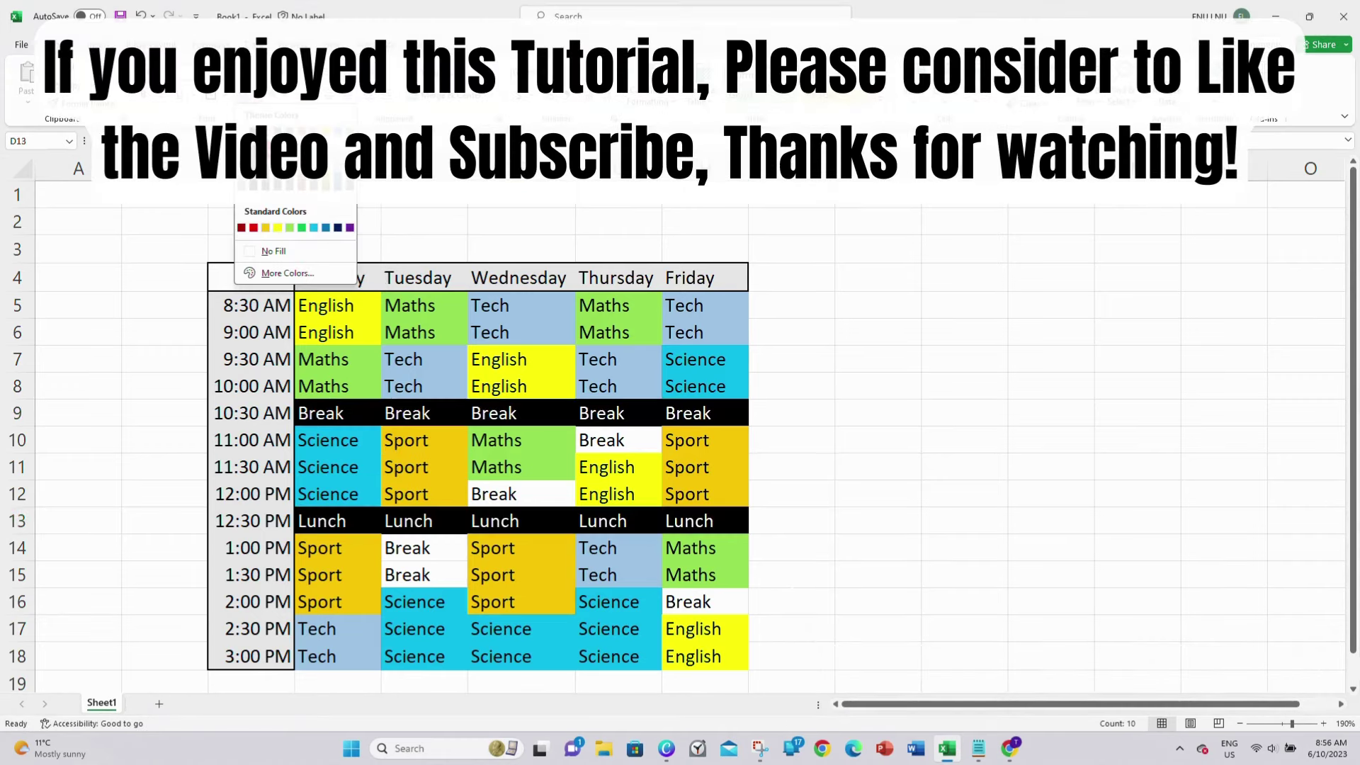
# - Give the Lunch and Break rows (D9:H9, D13:H13) a black fill
pyautogui.click(243, 149)
pyautogui.click(808, 521)
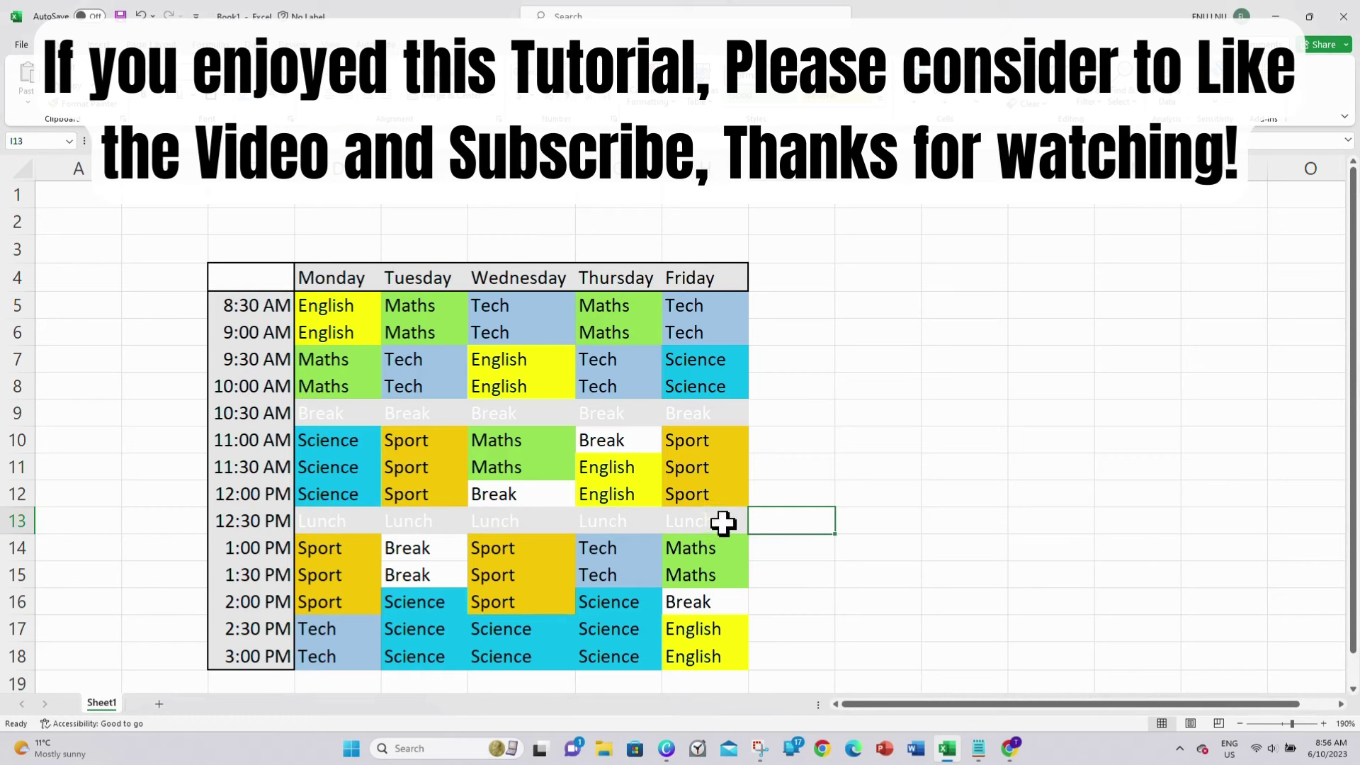
pyautogui.moveTo(722, 522); pyautogui.dragTo(333, 522)
pyautogui.moveTo(333, 416); pyautogui.dragTo(697, 414)
pyautogui.click(258, 107)
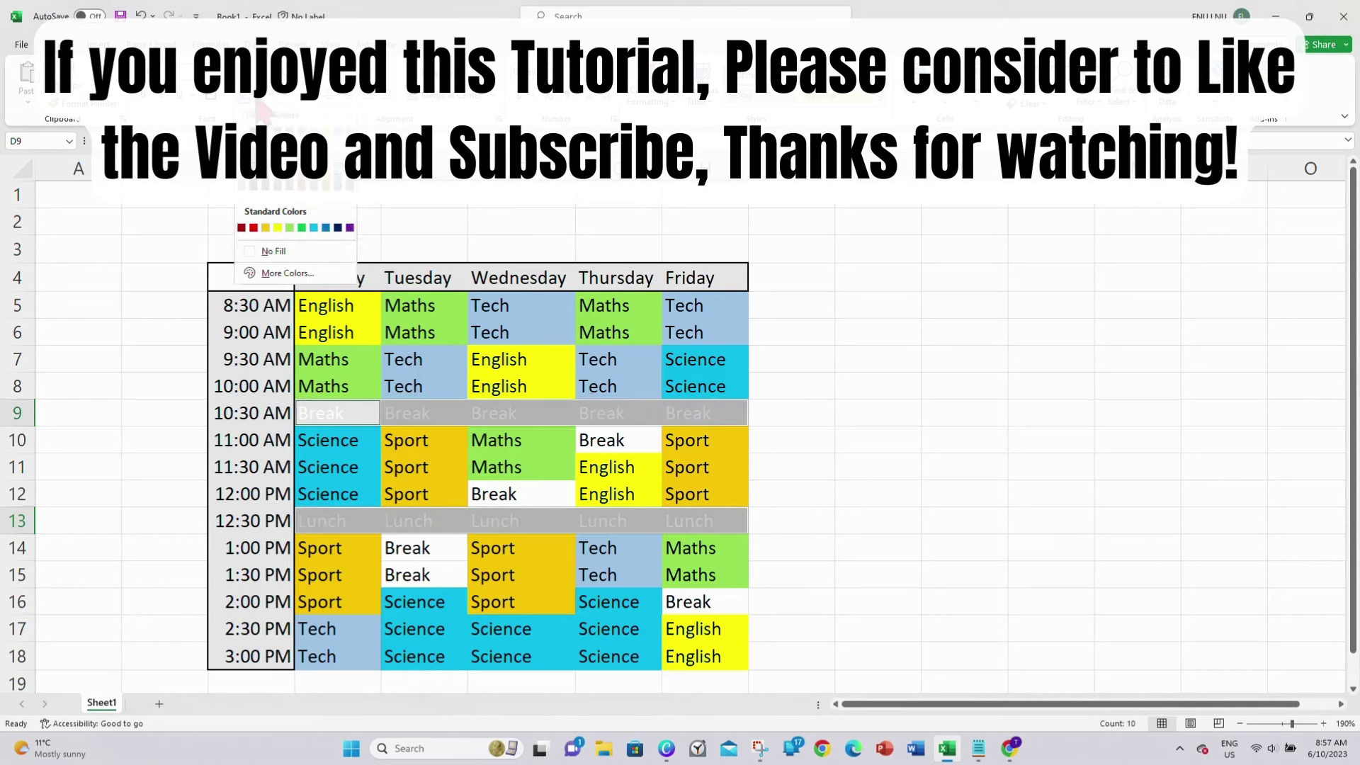
pyautogui.click(269, 146)
pyautogui.click(857, 447)
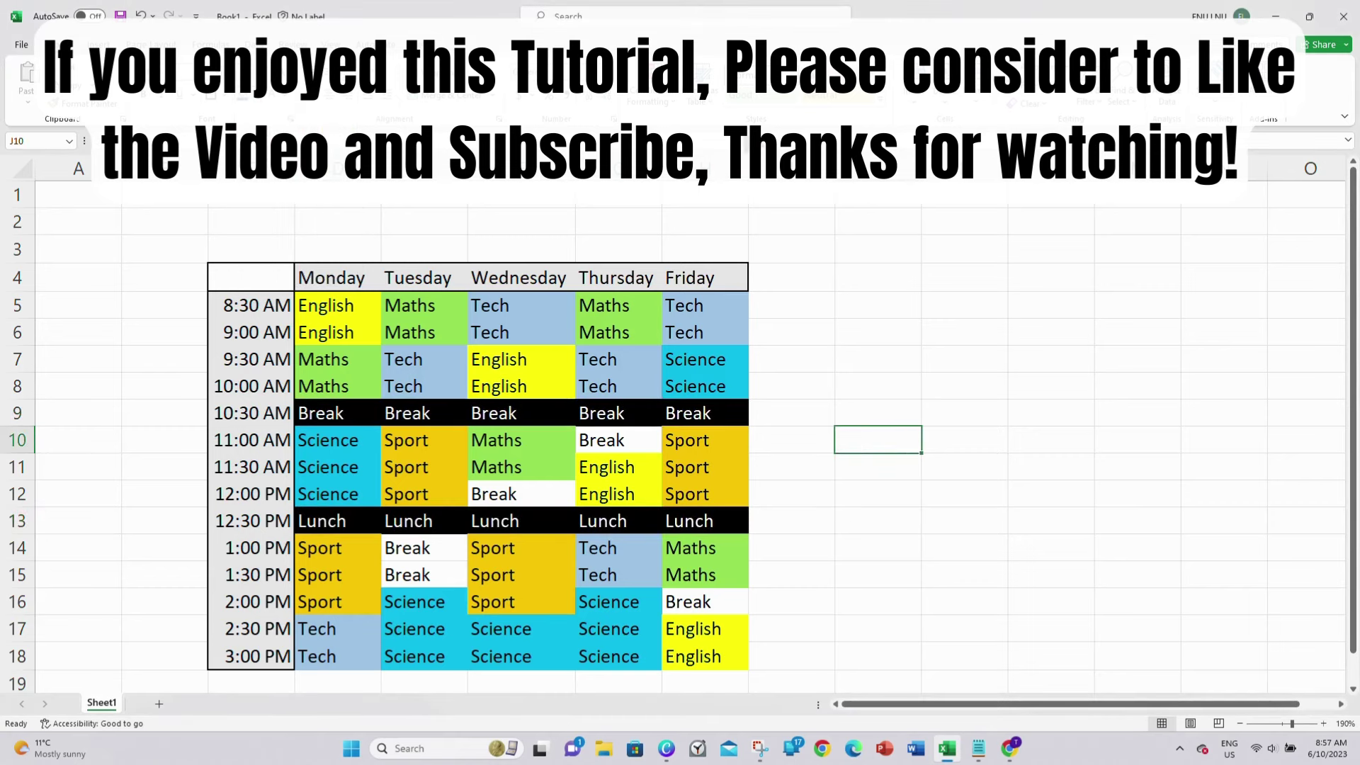
pyautogui.click(625, 29)
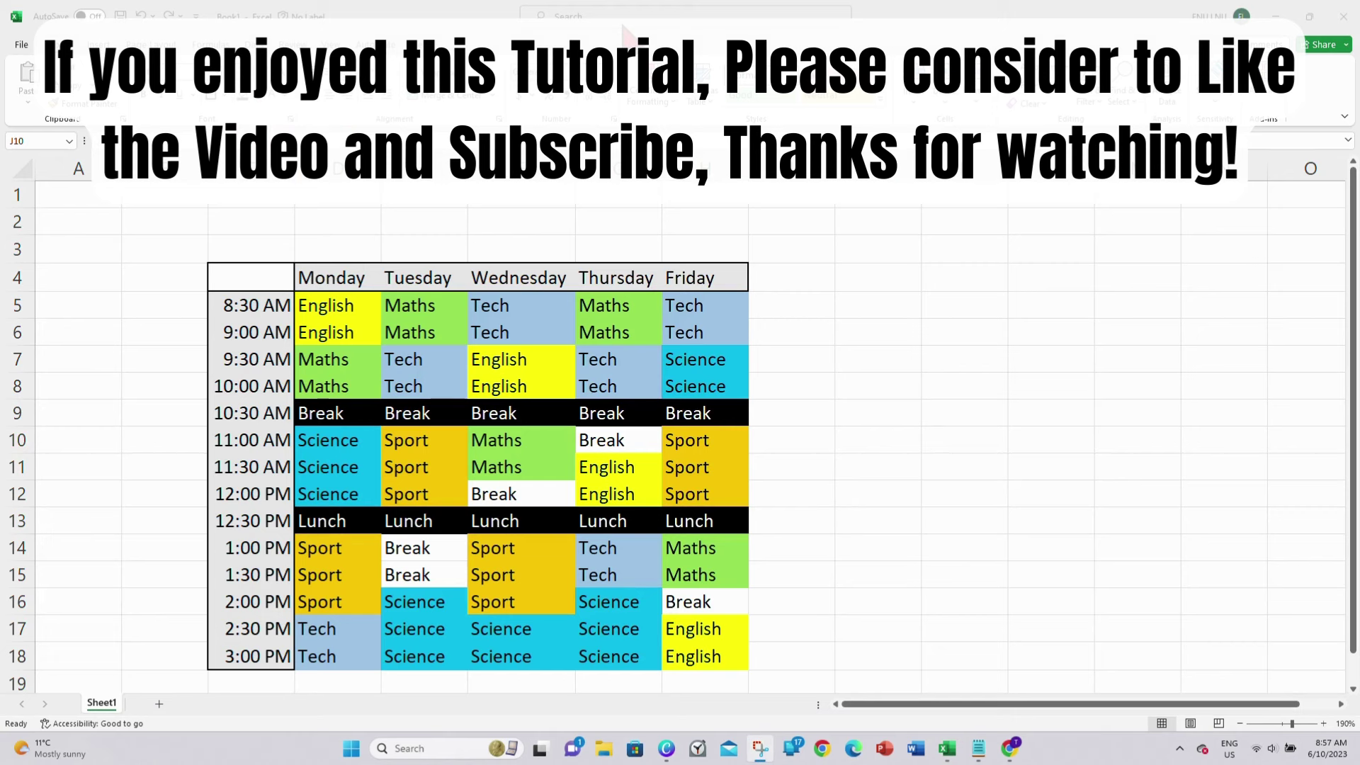